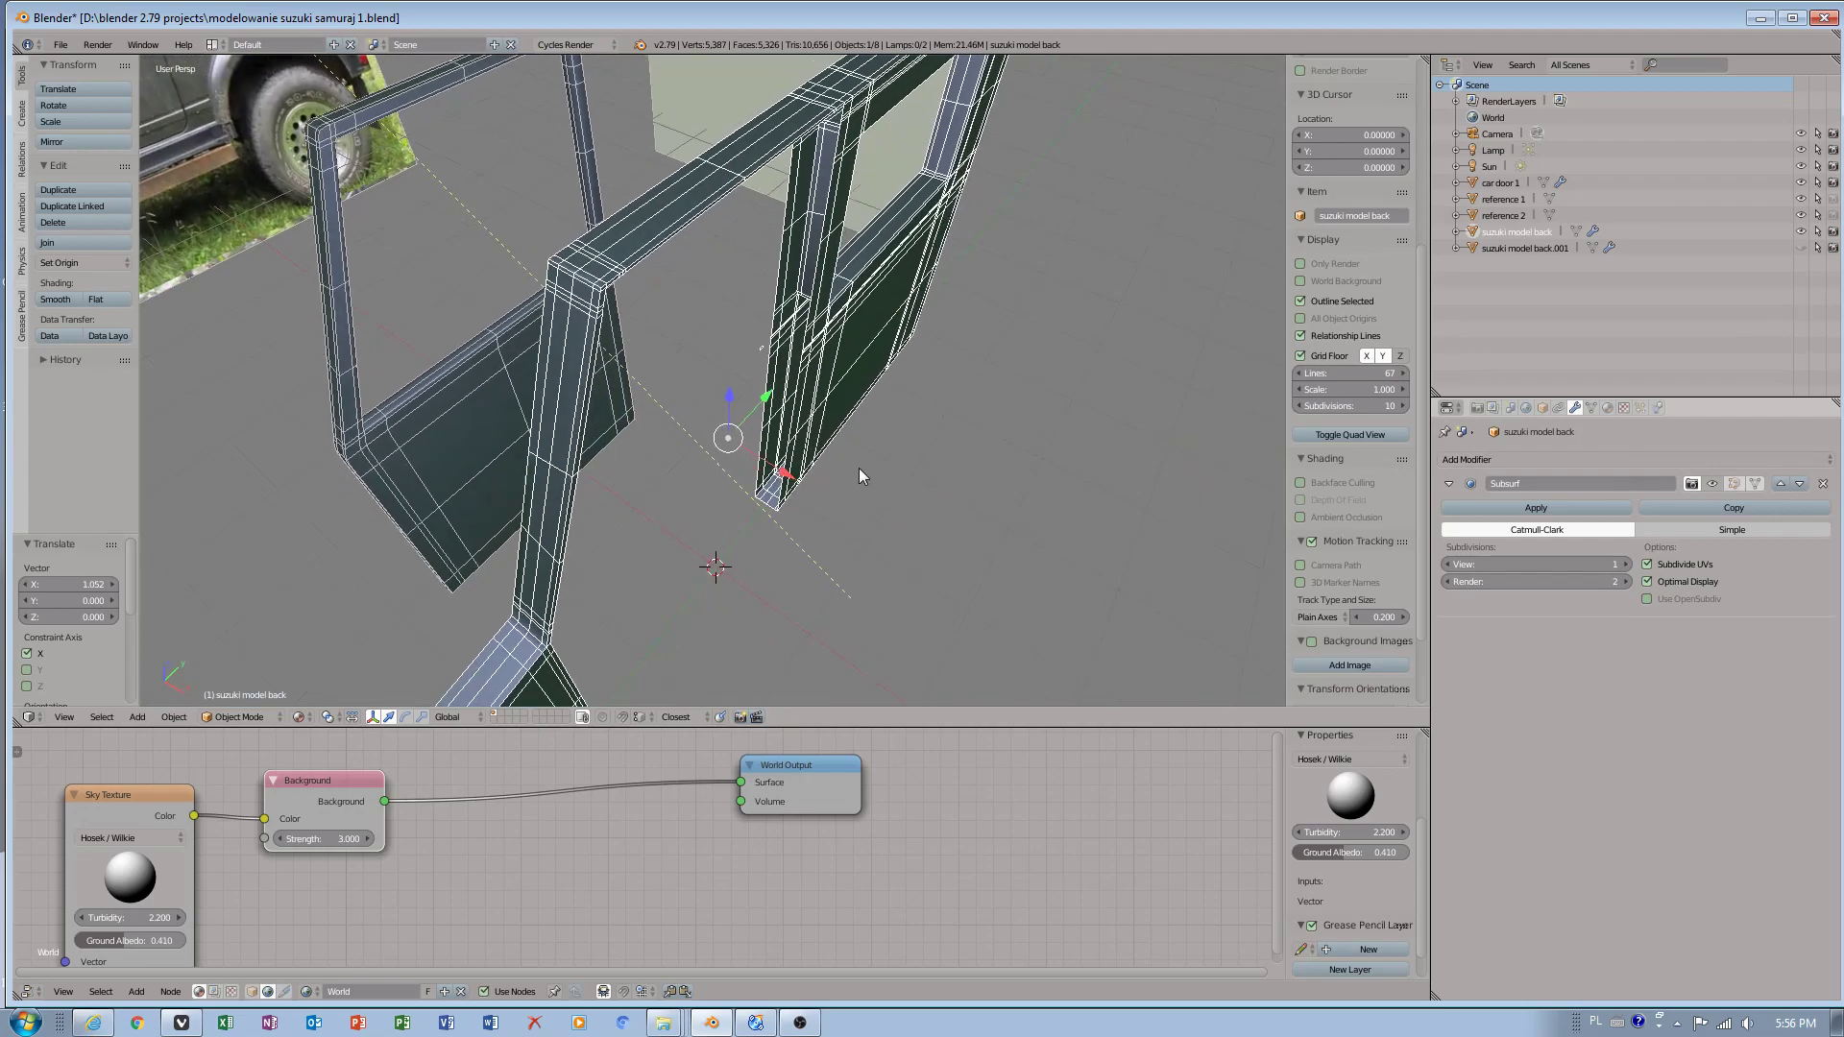
- Save the blend file and open the 3D View theme colors in the user preferences
left_click(60, 45)
key("ctrl+s")
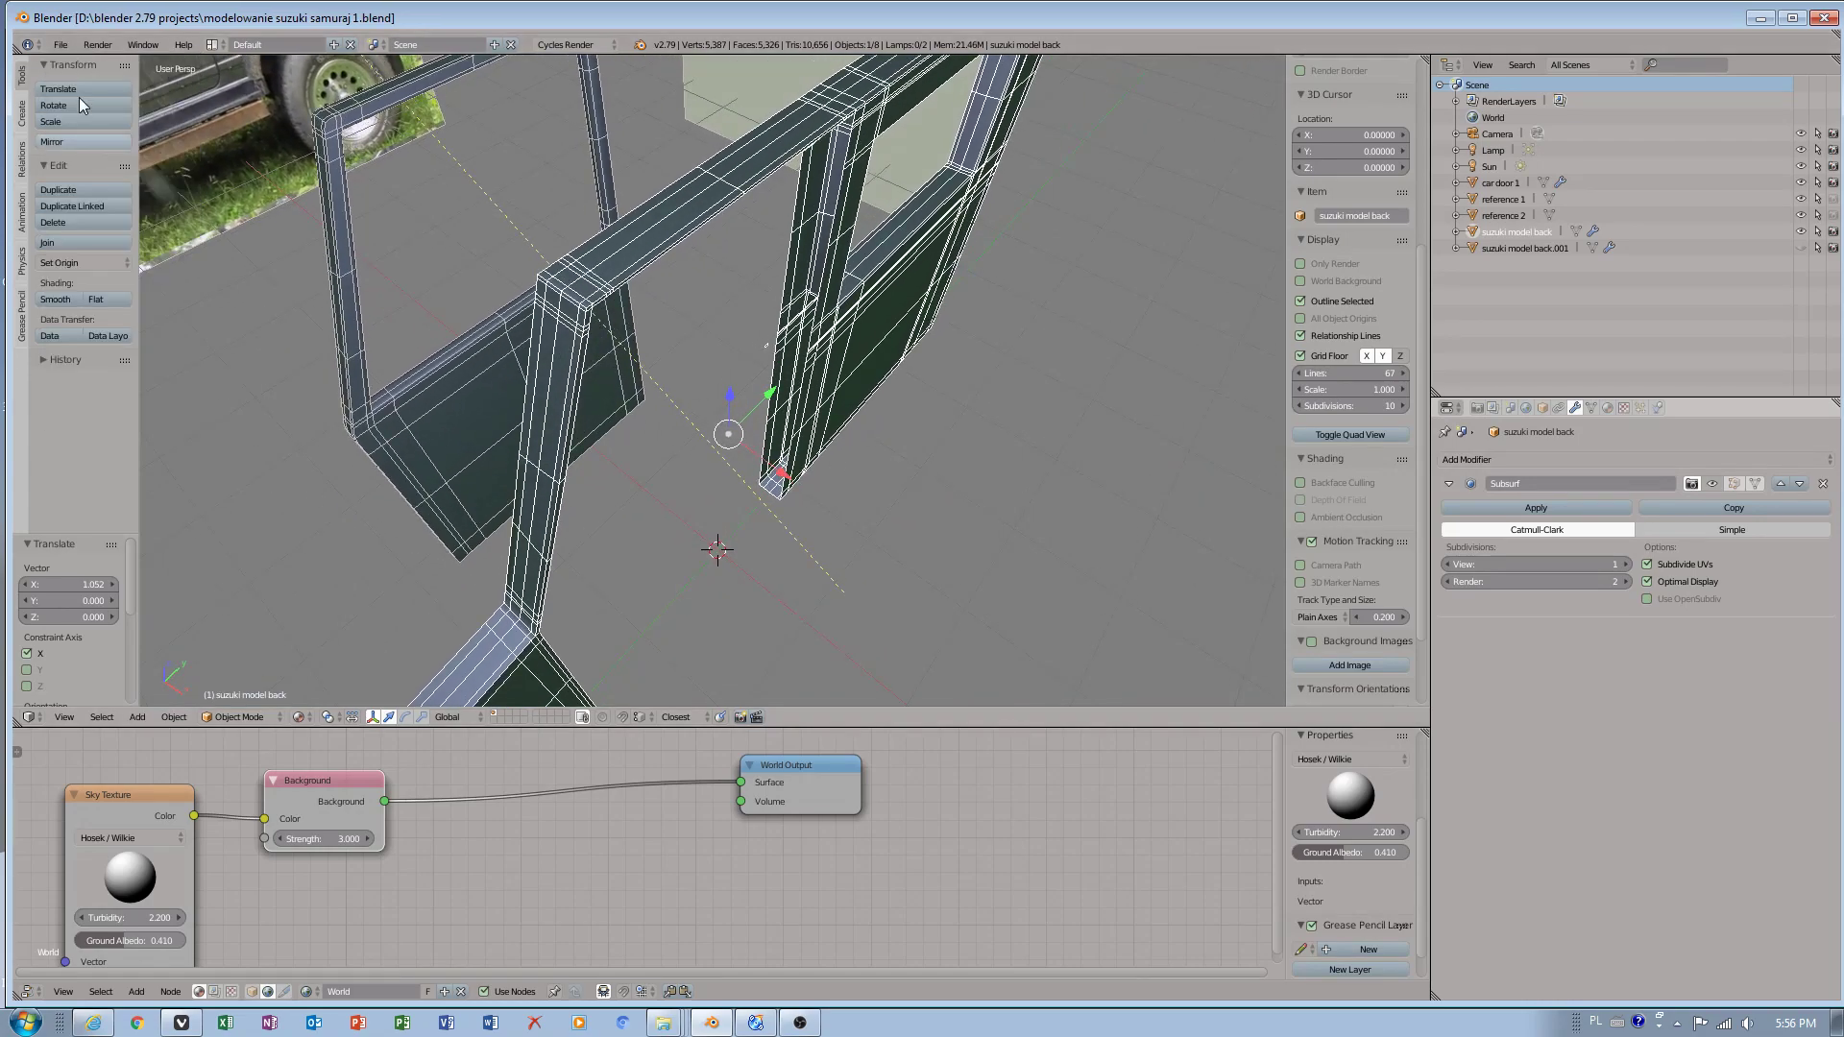
left_click(60, 42)
left_click(90, 223)
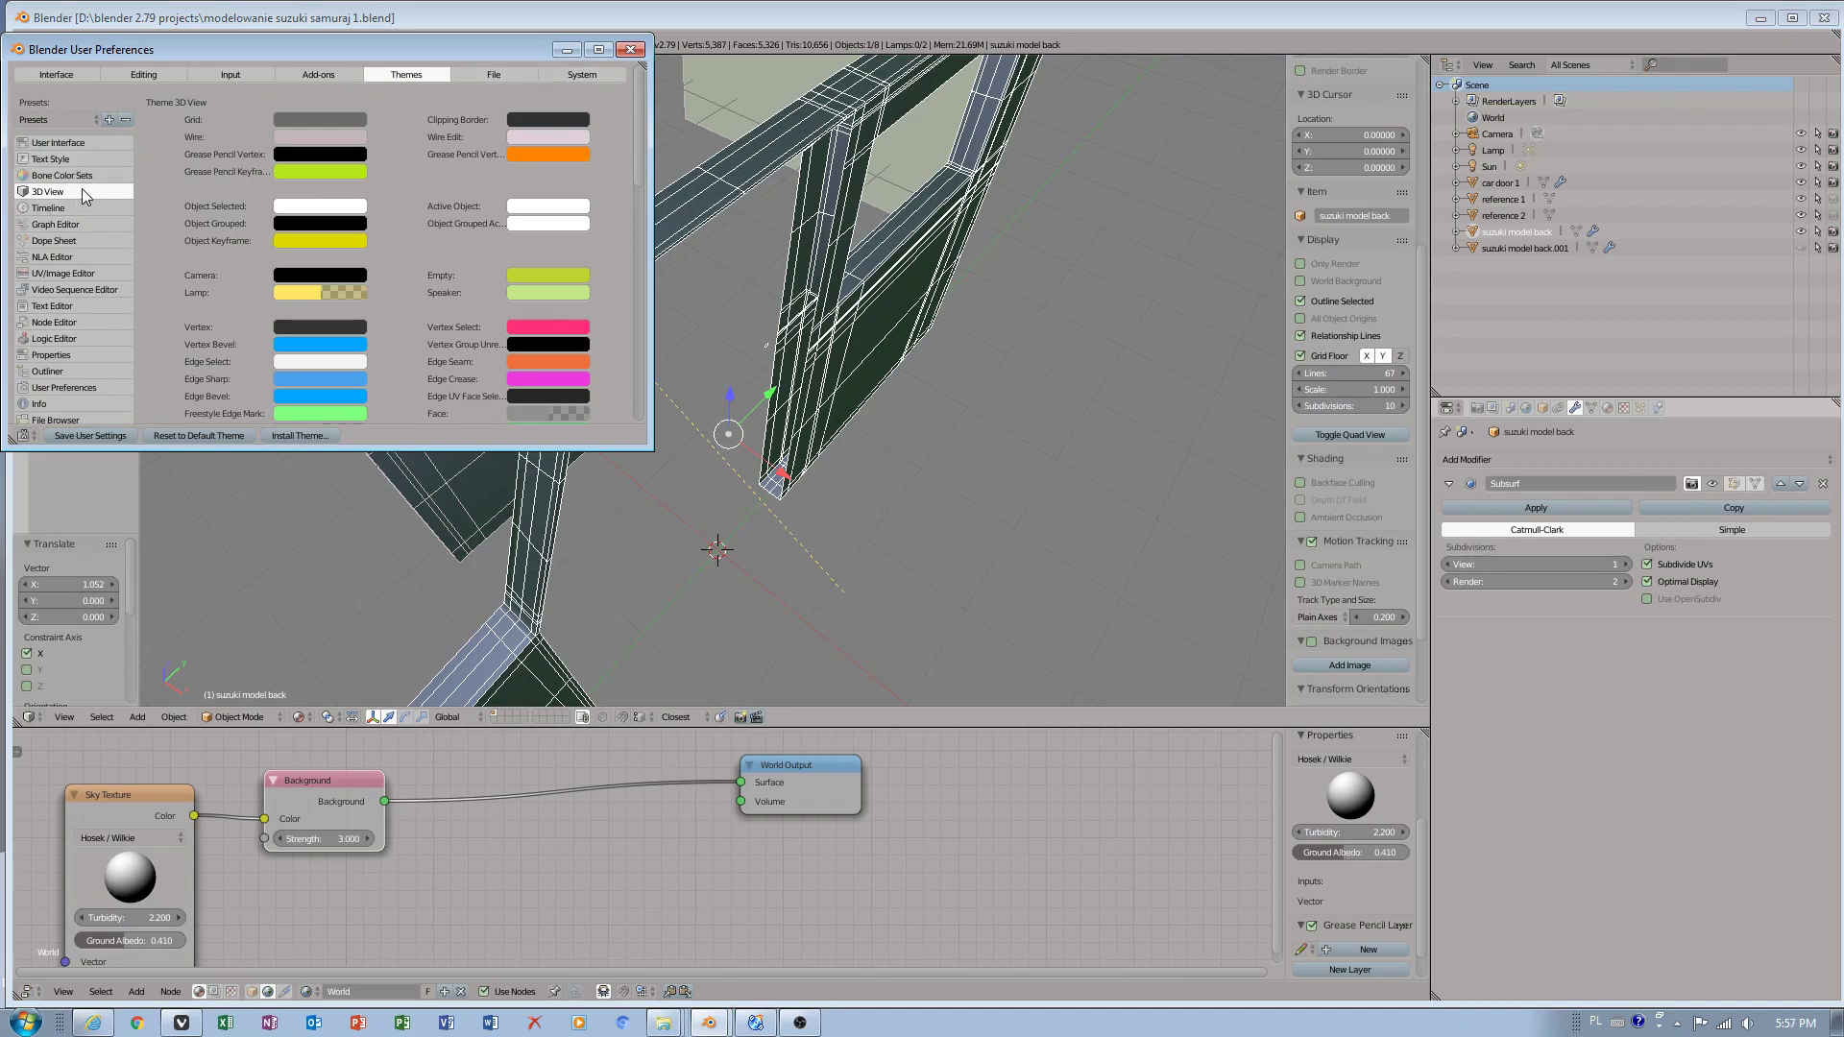
- Darken the 3D View theme's Active Object color to a light grey of about R 0.676, G 0.682, B 0.702
left_click(317, 206)
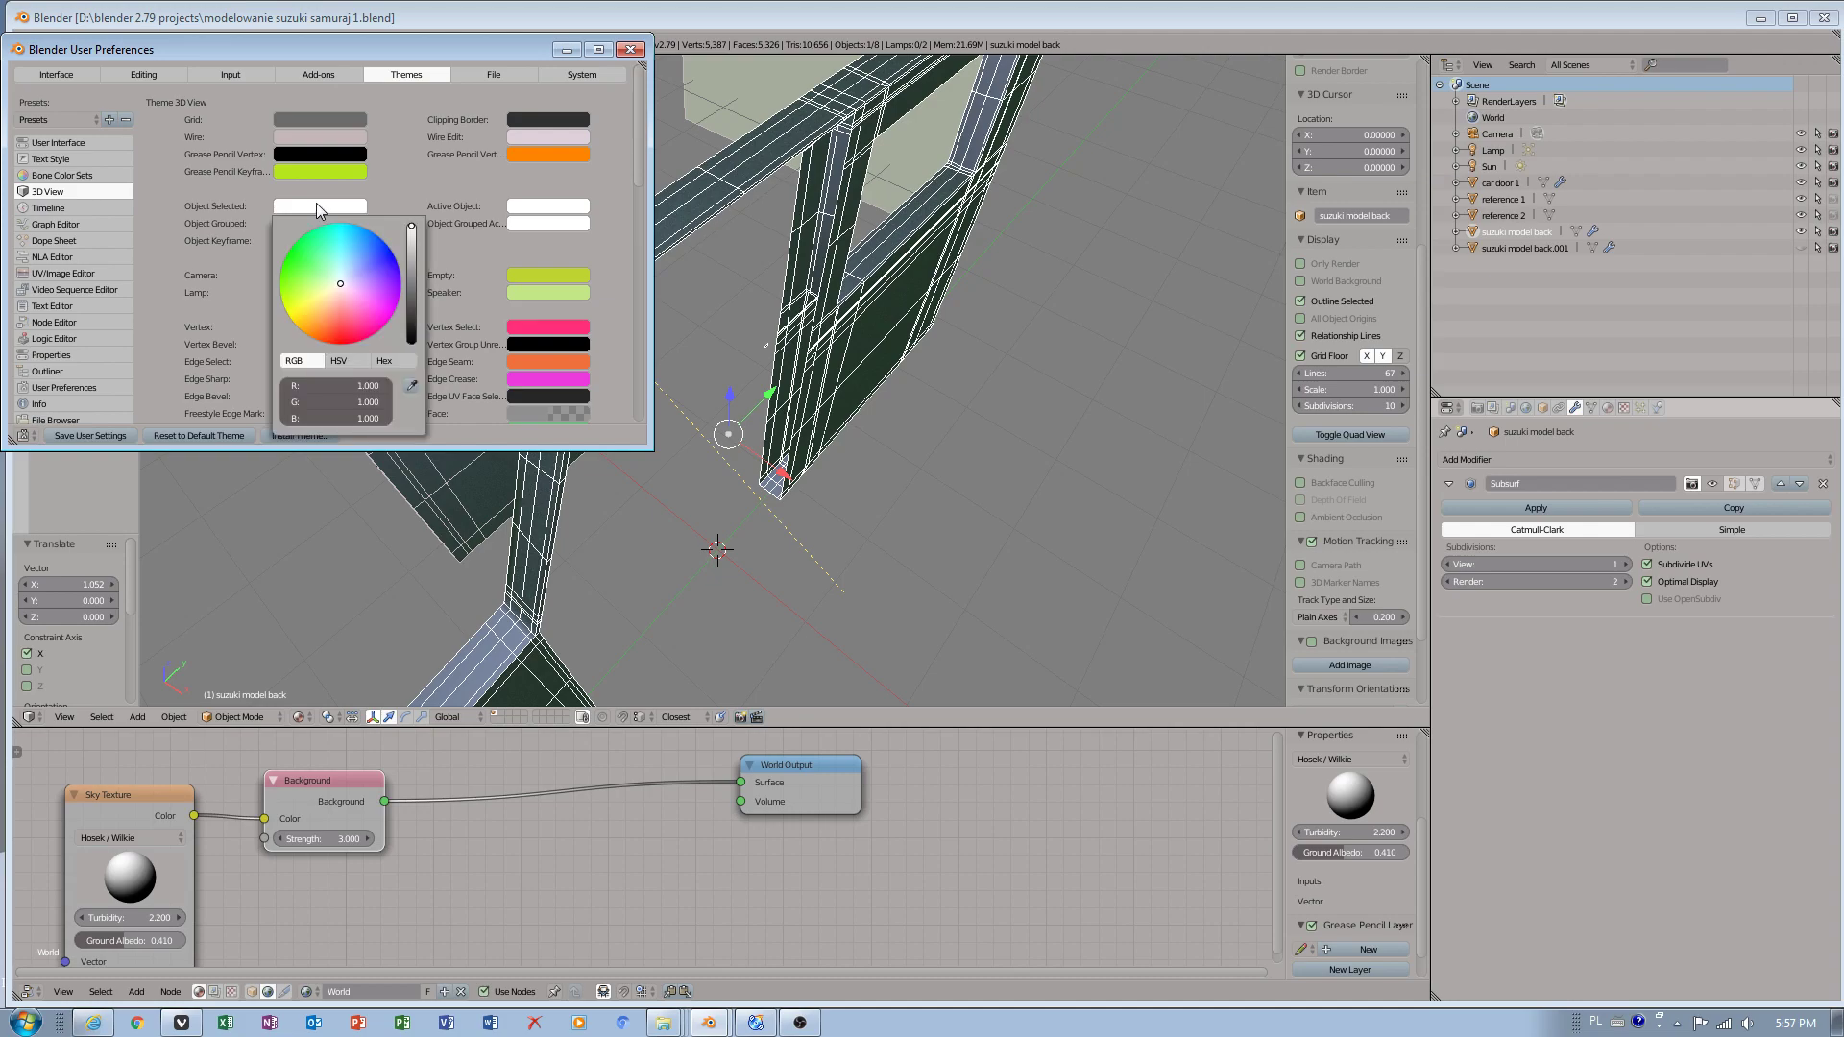
mouse_move(413, 252)
left_mouse_down()
mouse_move(420, 269)
mouse_move(422, 230)
left_mouse_up()
left_click(542, 207)
left_click_drag(576, 228, 511, 288)
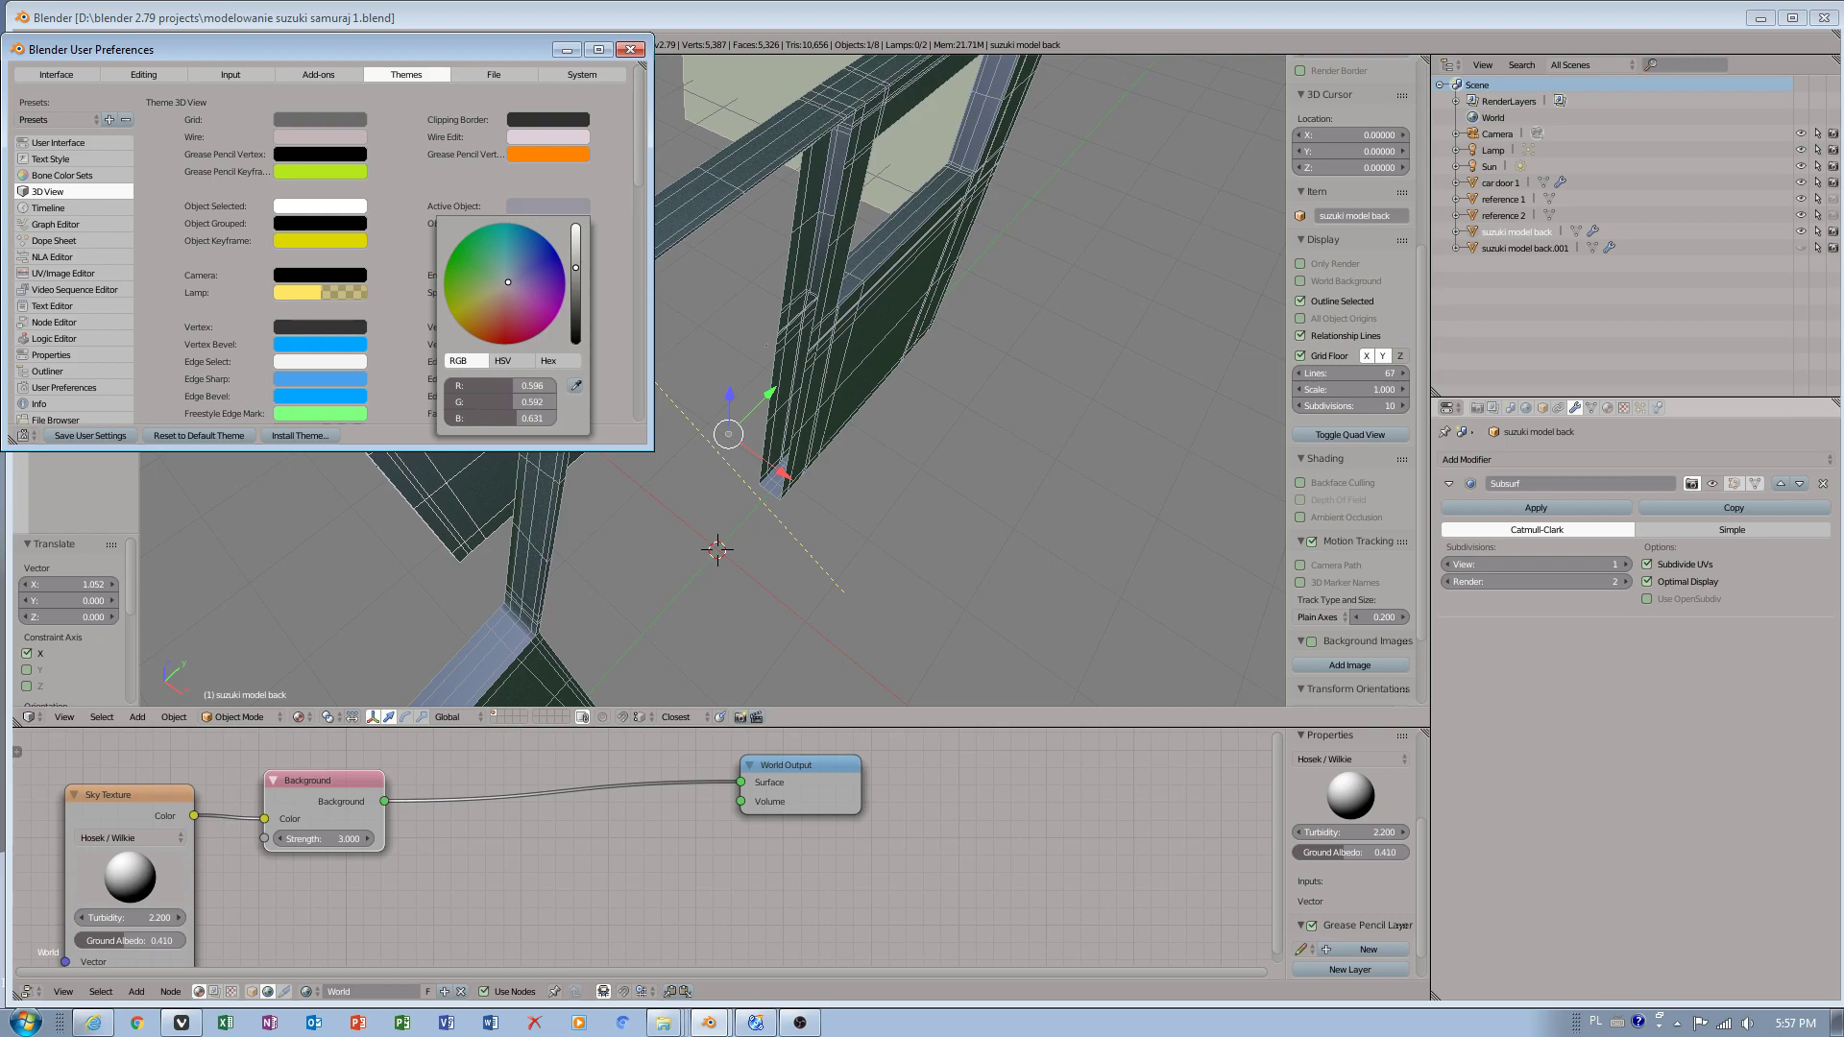
left_click_drag(576, 268, 576, 257)
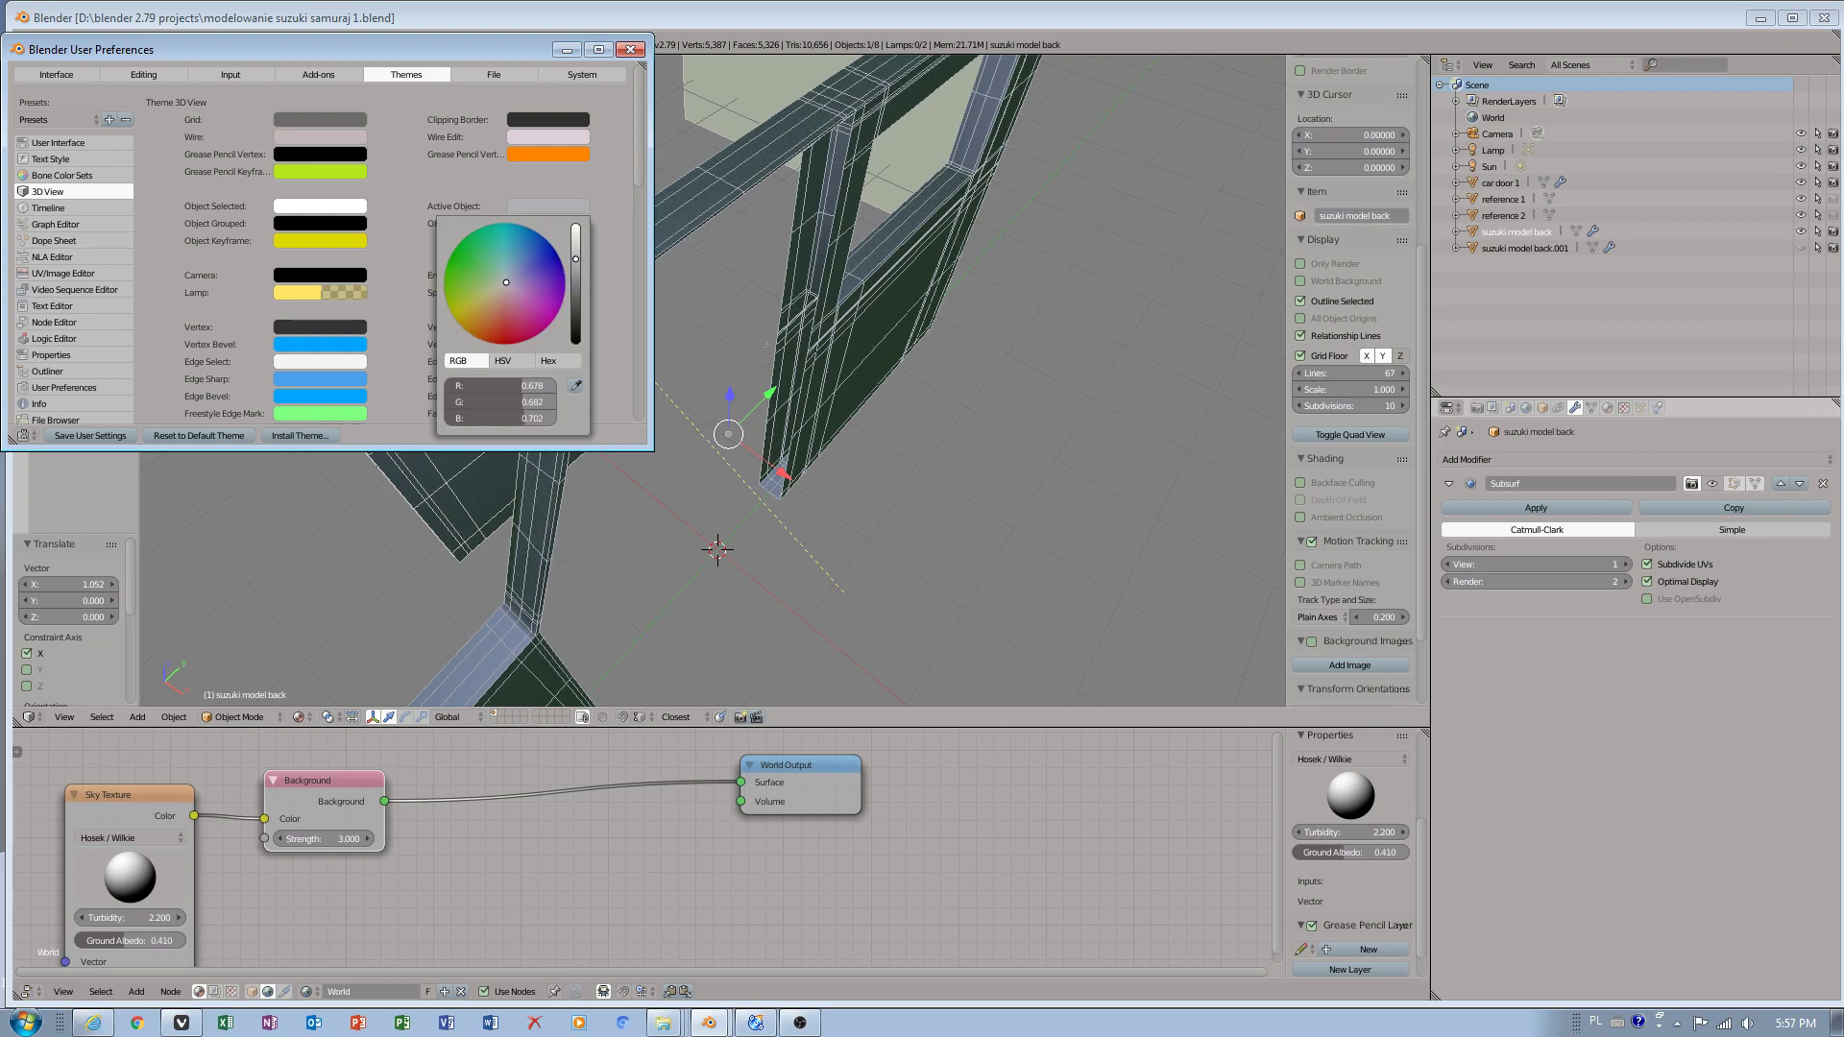
left_click(711, 331)
- Change the direction of the second Solid OpenGL light in the system preferences and save the user settings
middle_click_drag(684, 474, 29, 74)
left_click(60, 44)
left_click(119, 222)
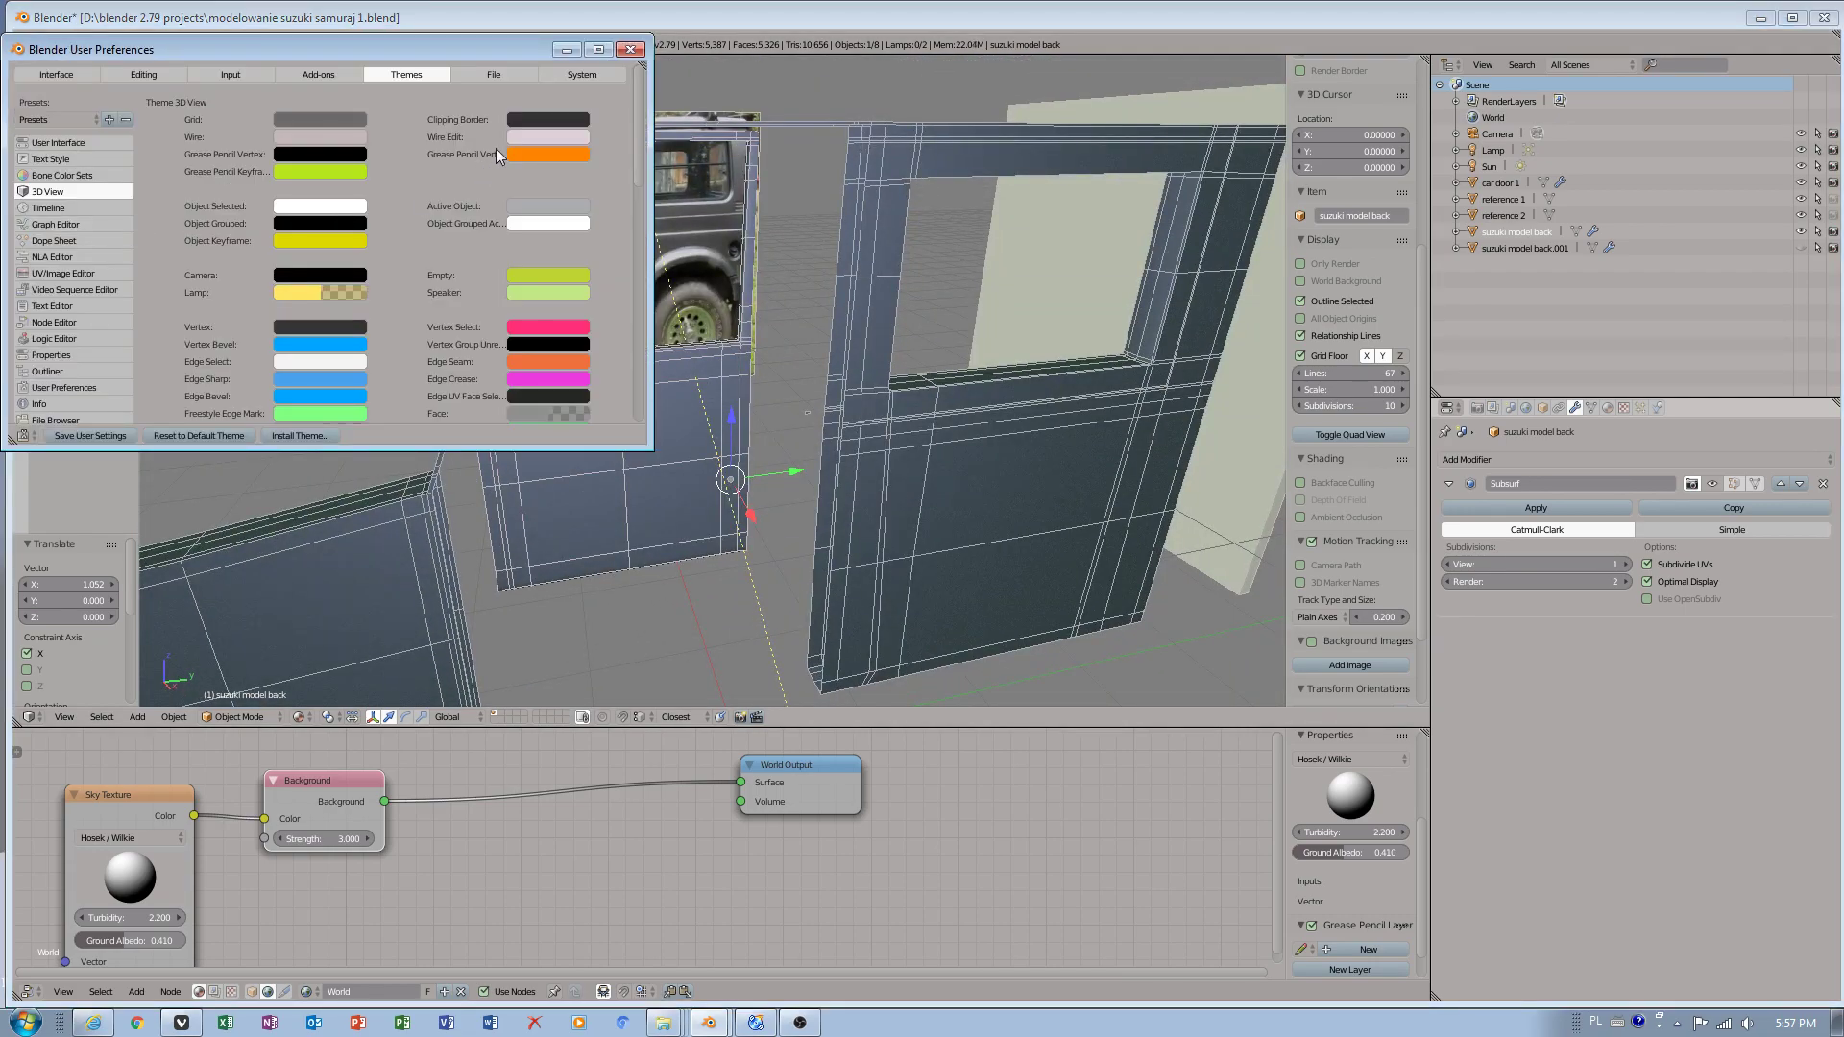
left_click(582, 74)
left_click_drag(610, 204, 605, 238)
left_click(98, 435)
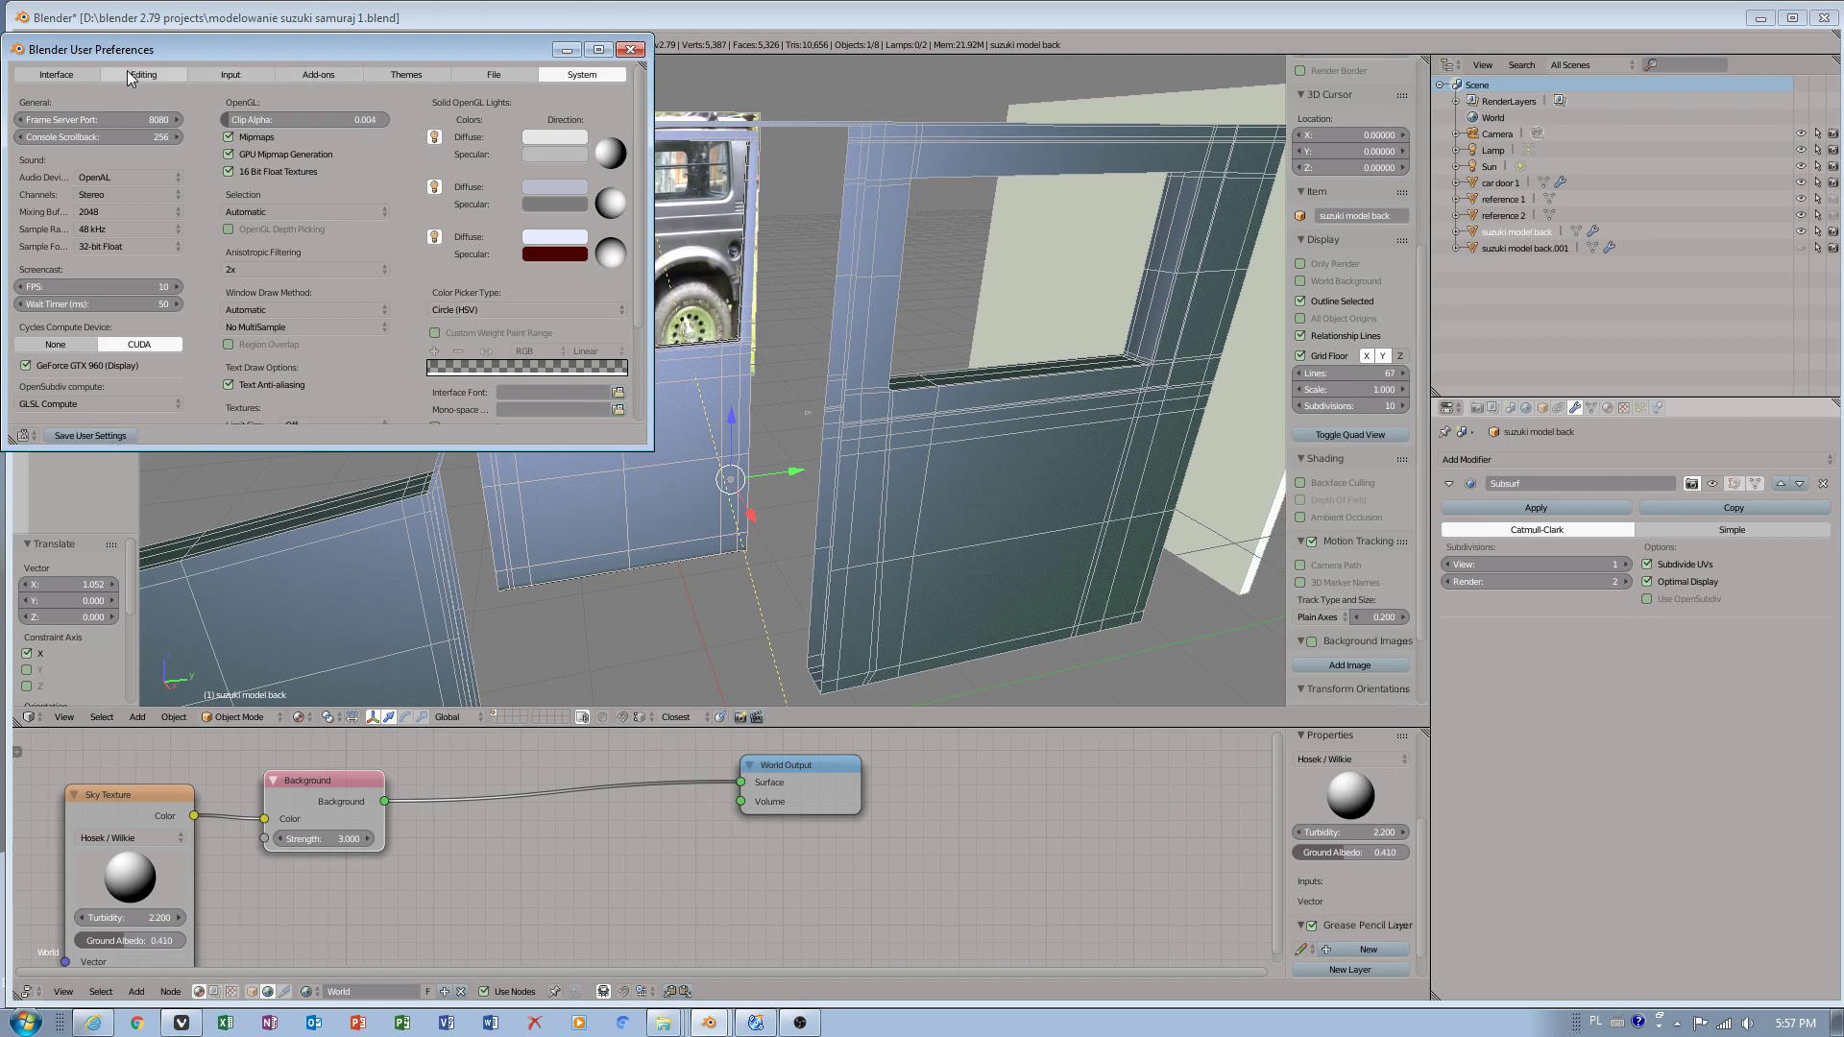
- Apply the Softblend preset to the interface theme
left_click(57, 74)
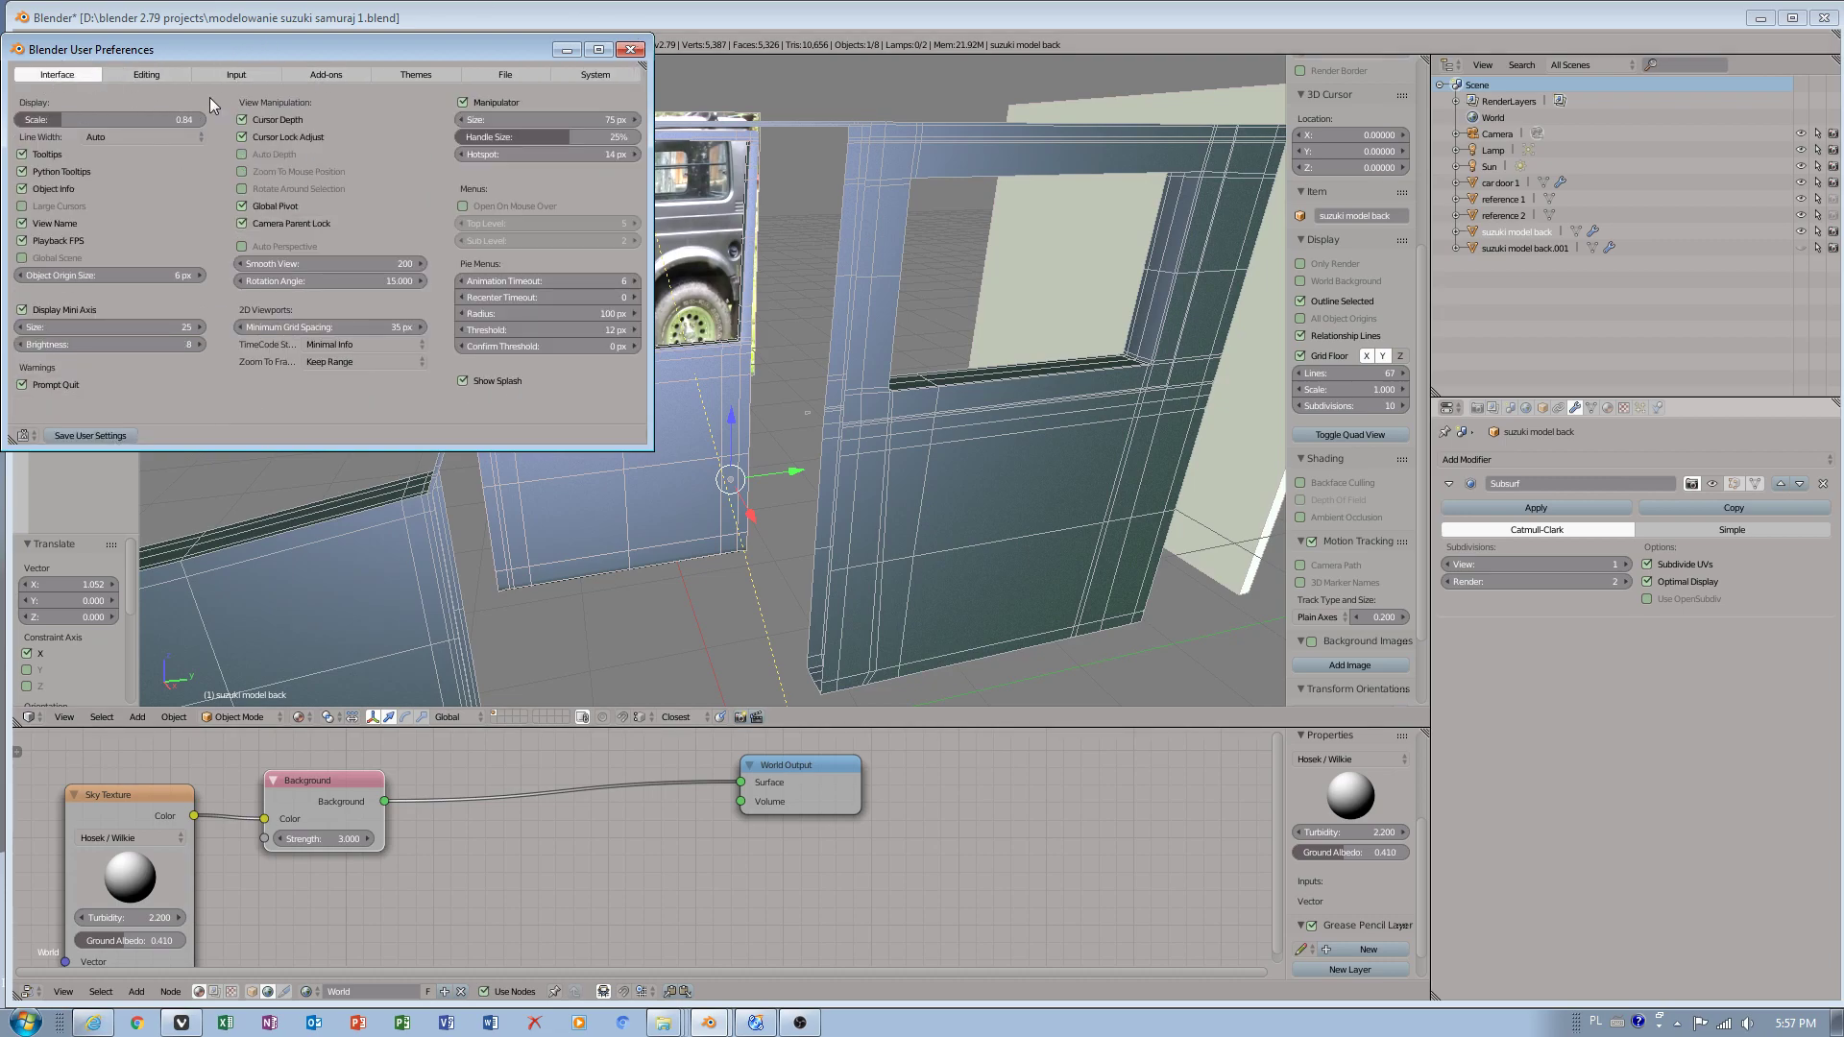
left_click_drag(60, 119, 60, 124)
left_click(422, 75)
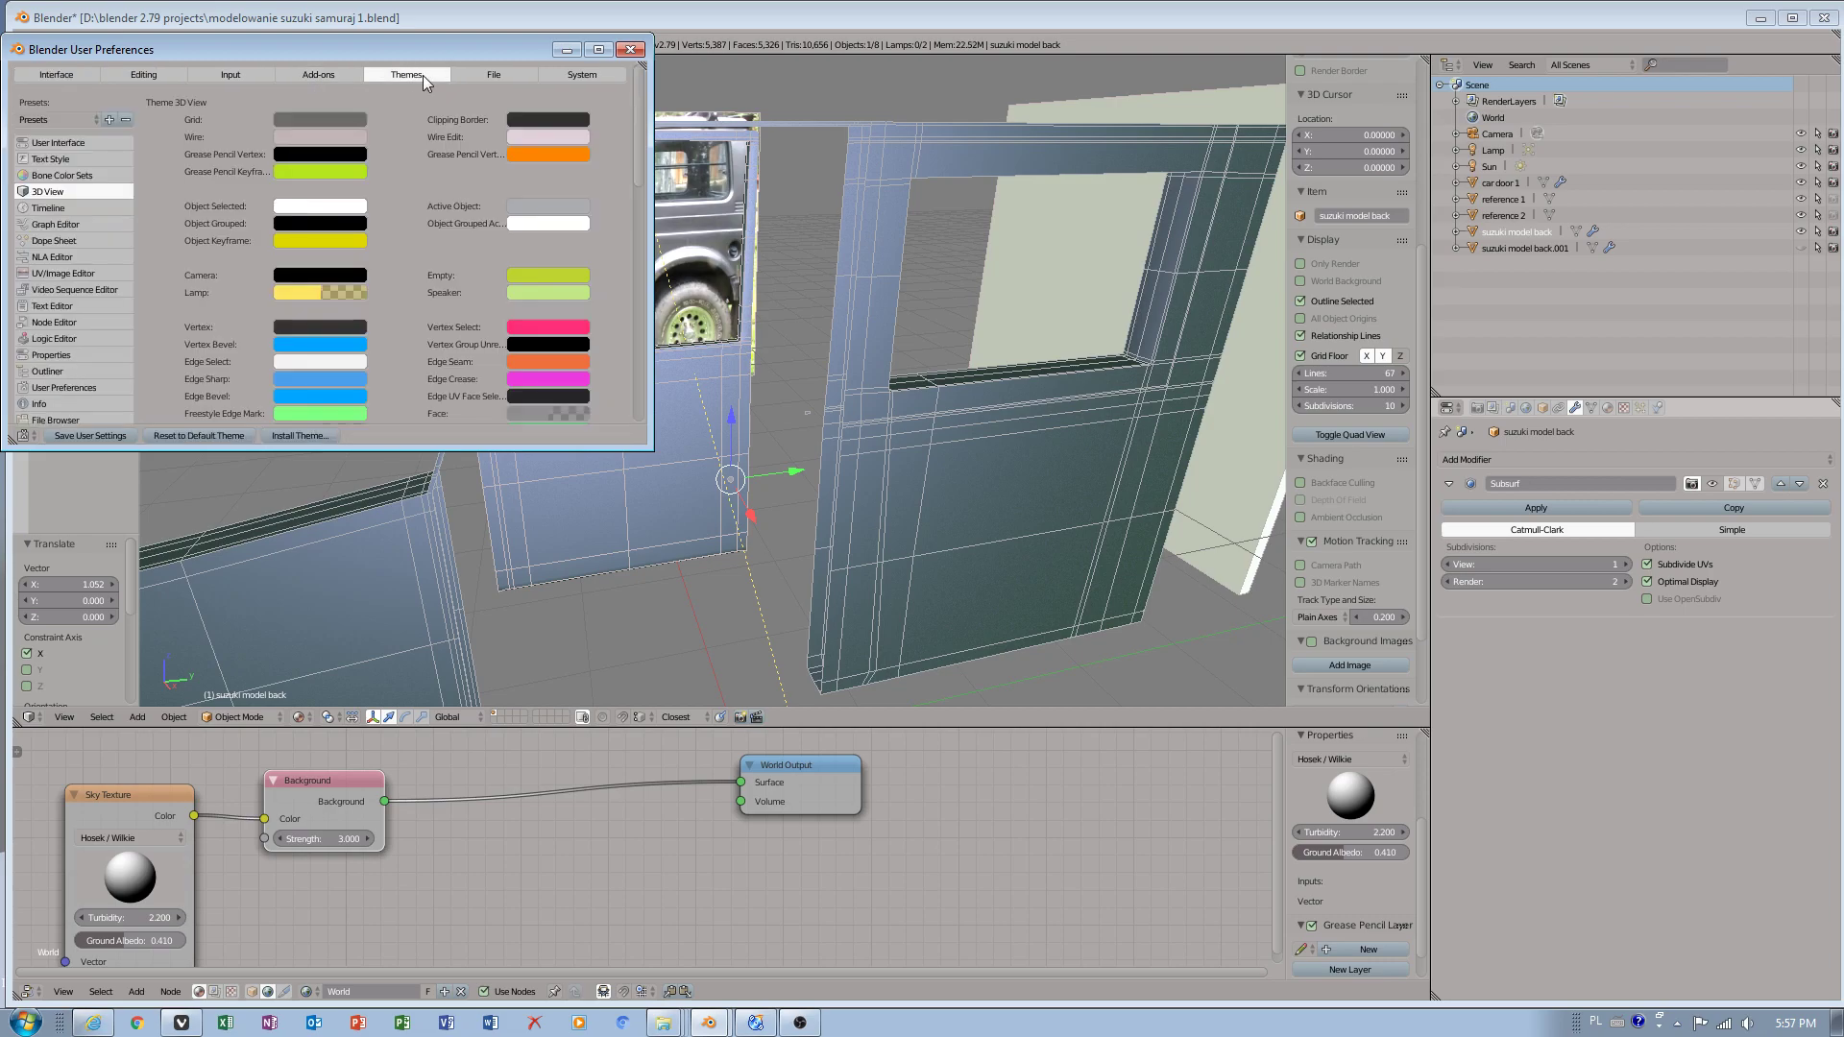
left_click(56, 120)
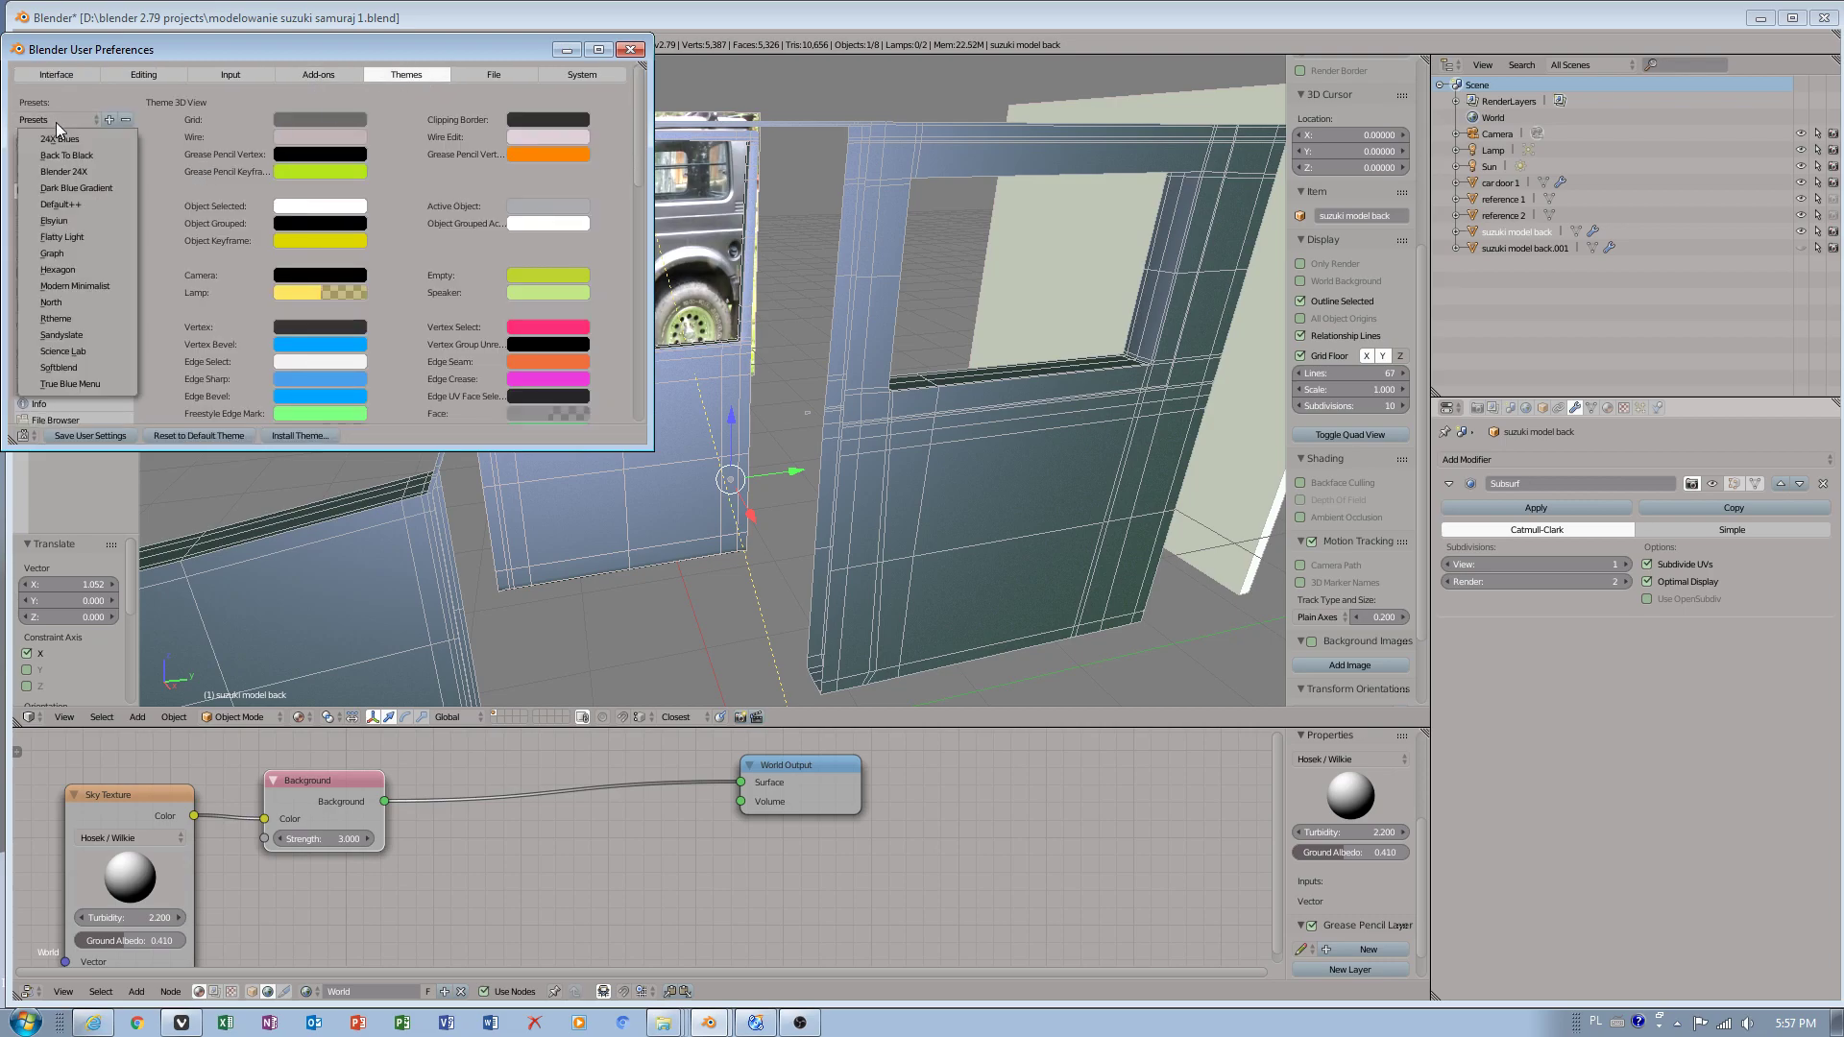
left_click(82, 367)
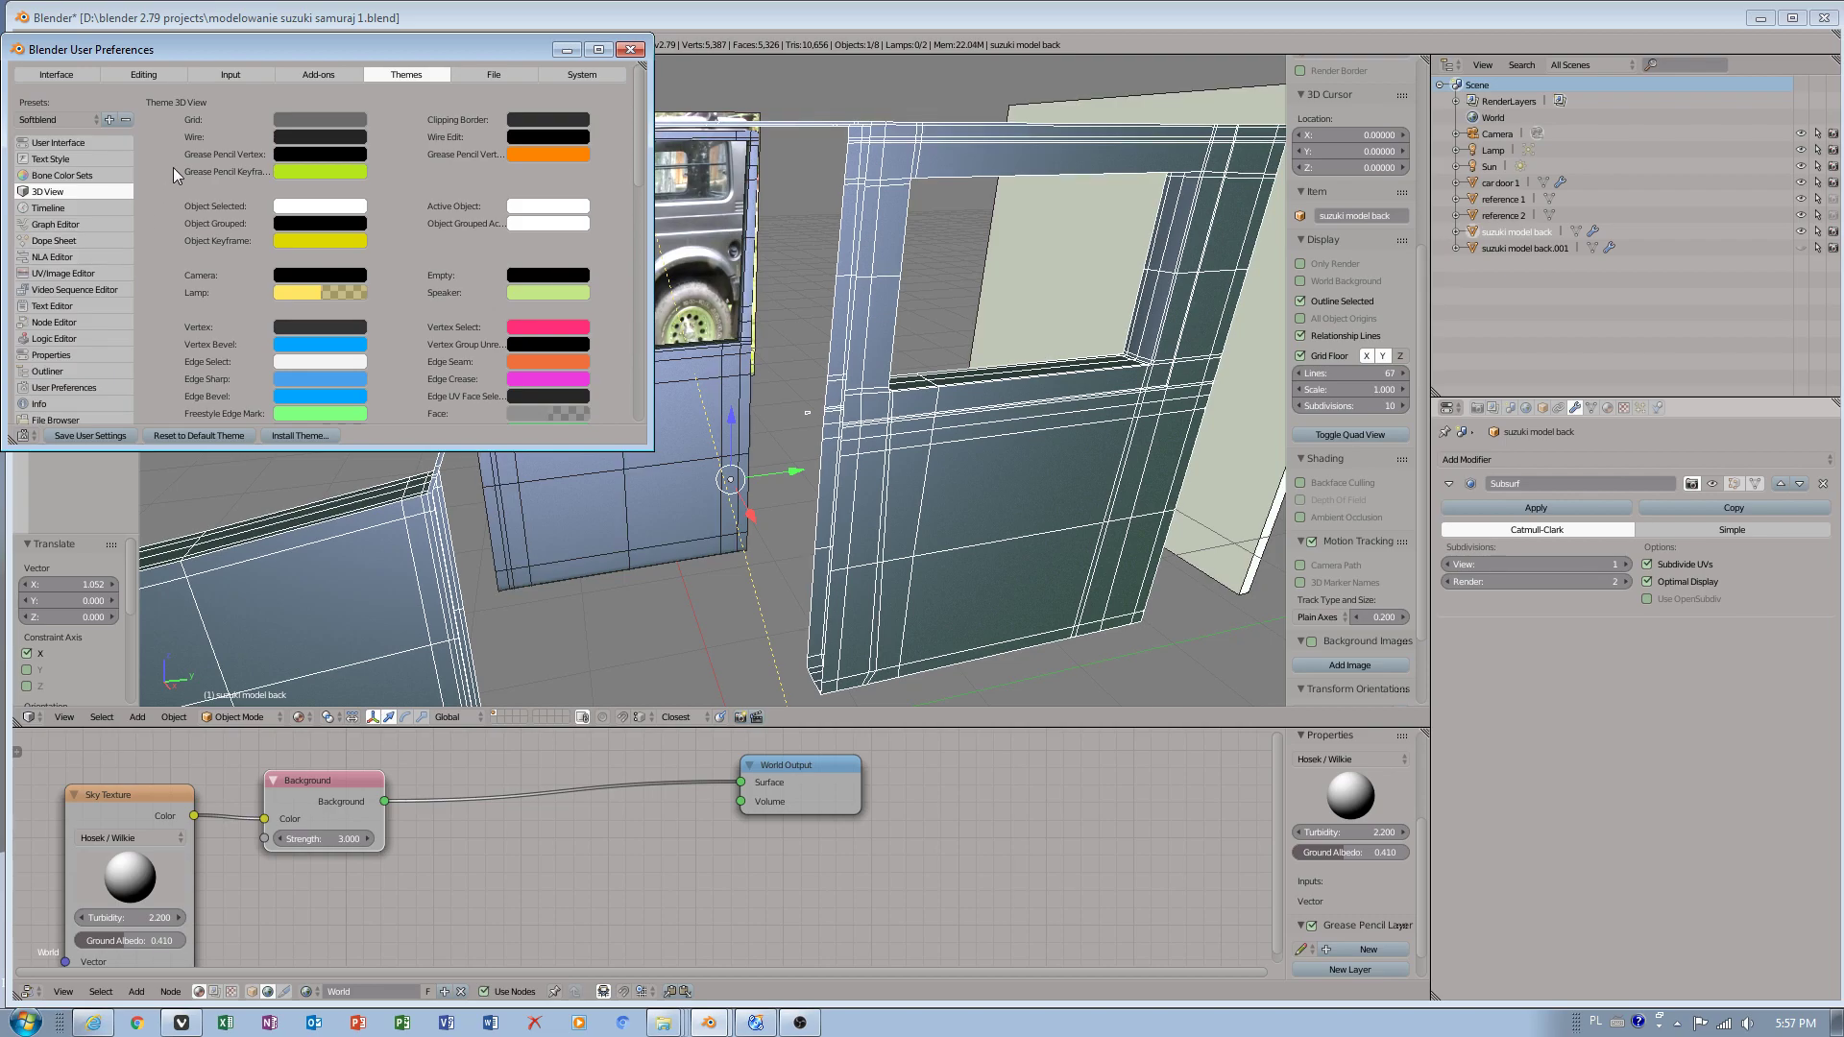
- Try the Blender 24X, 24X Blues and Sandyslate theme presets, and return to Softblend
left_click(65, 121)
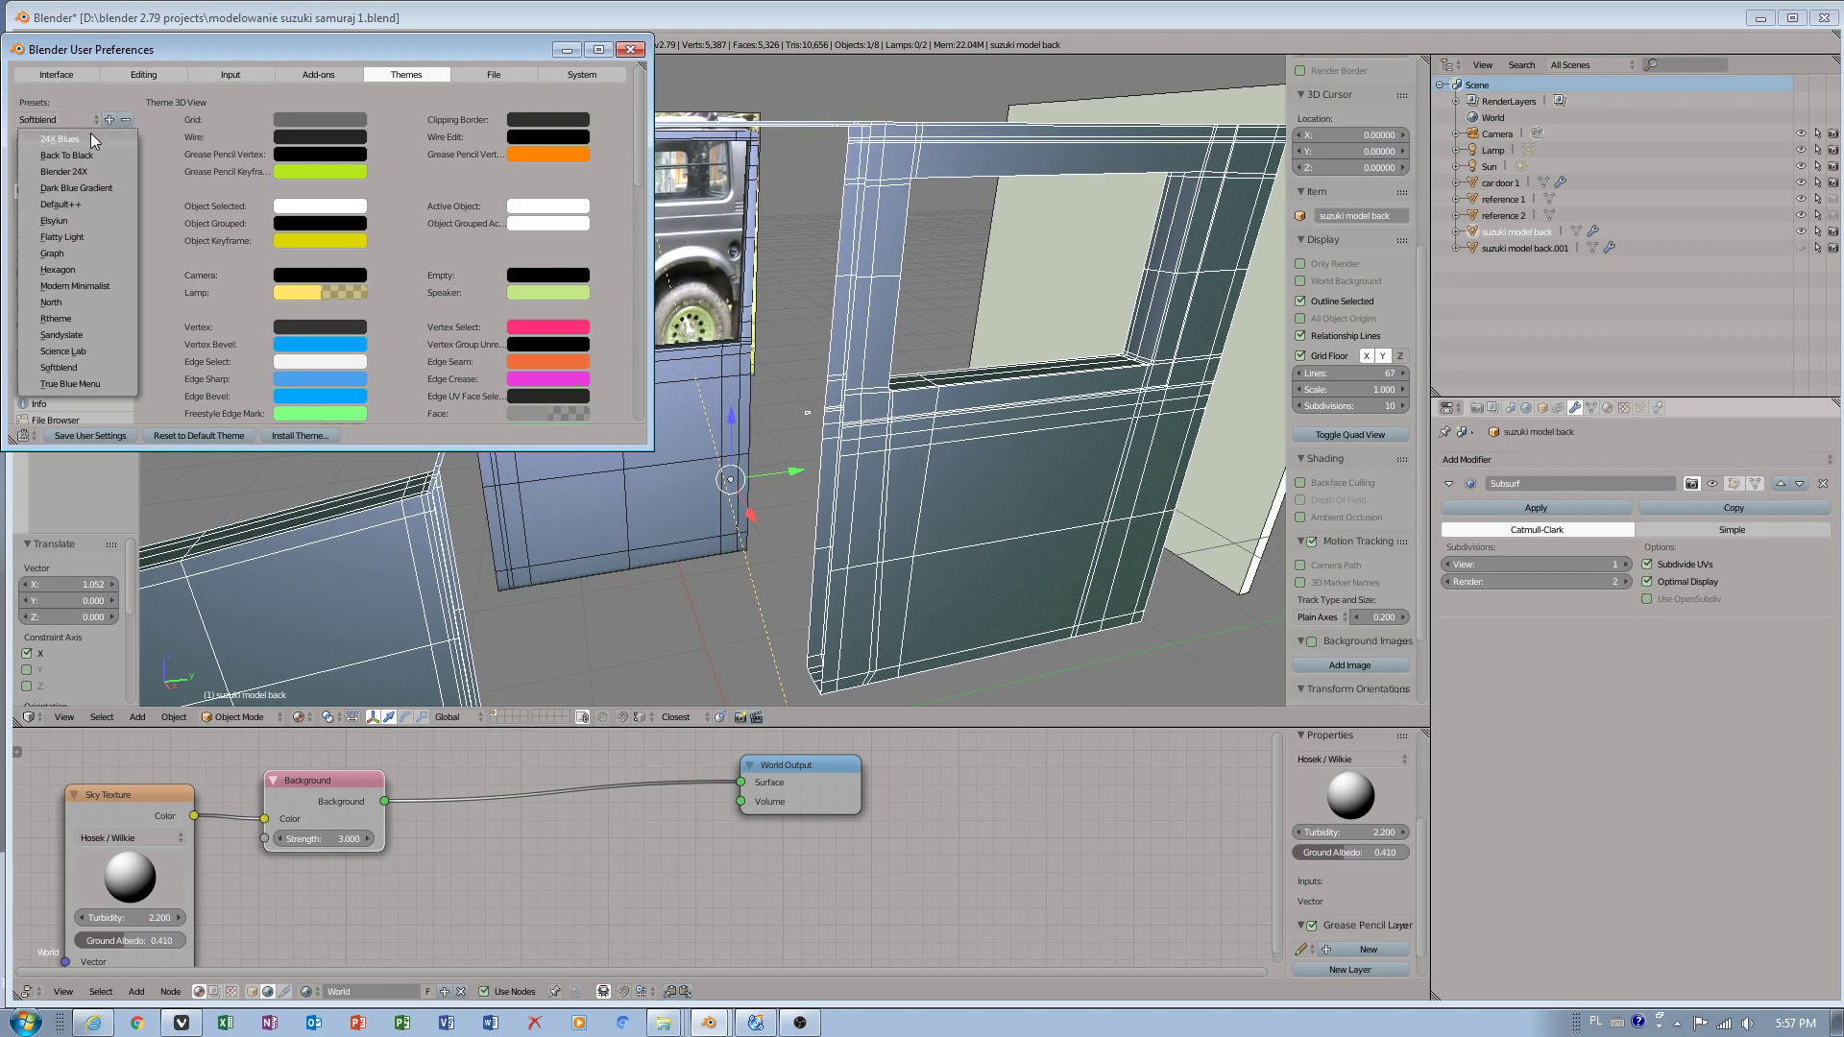
left_click(88, 170)
left_click(67, 118)
left_click(67, 139)
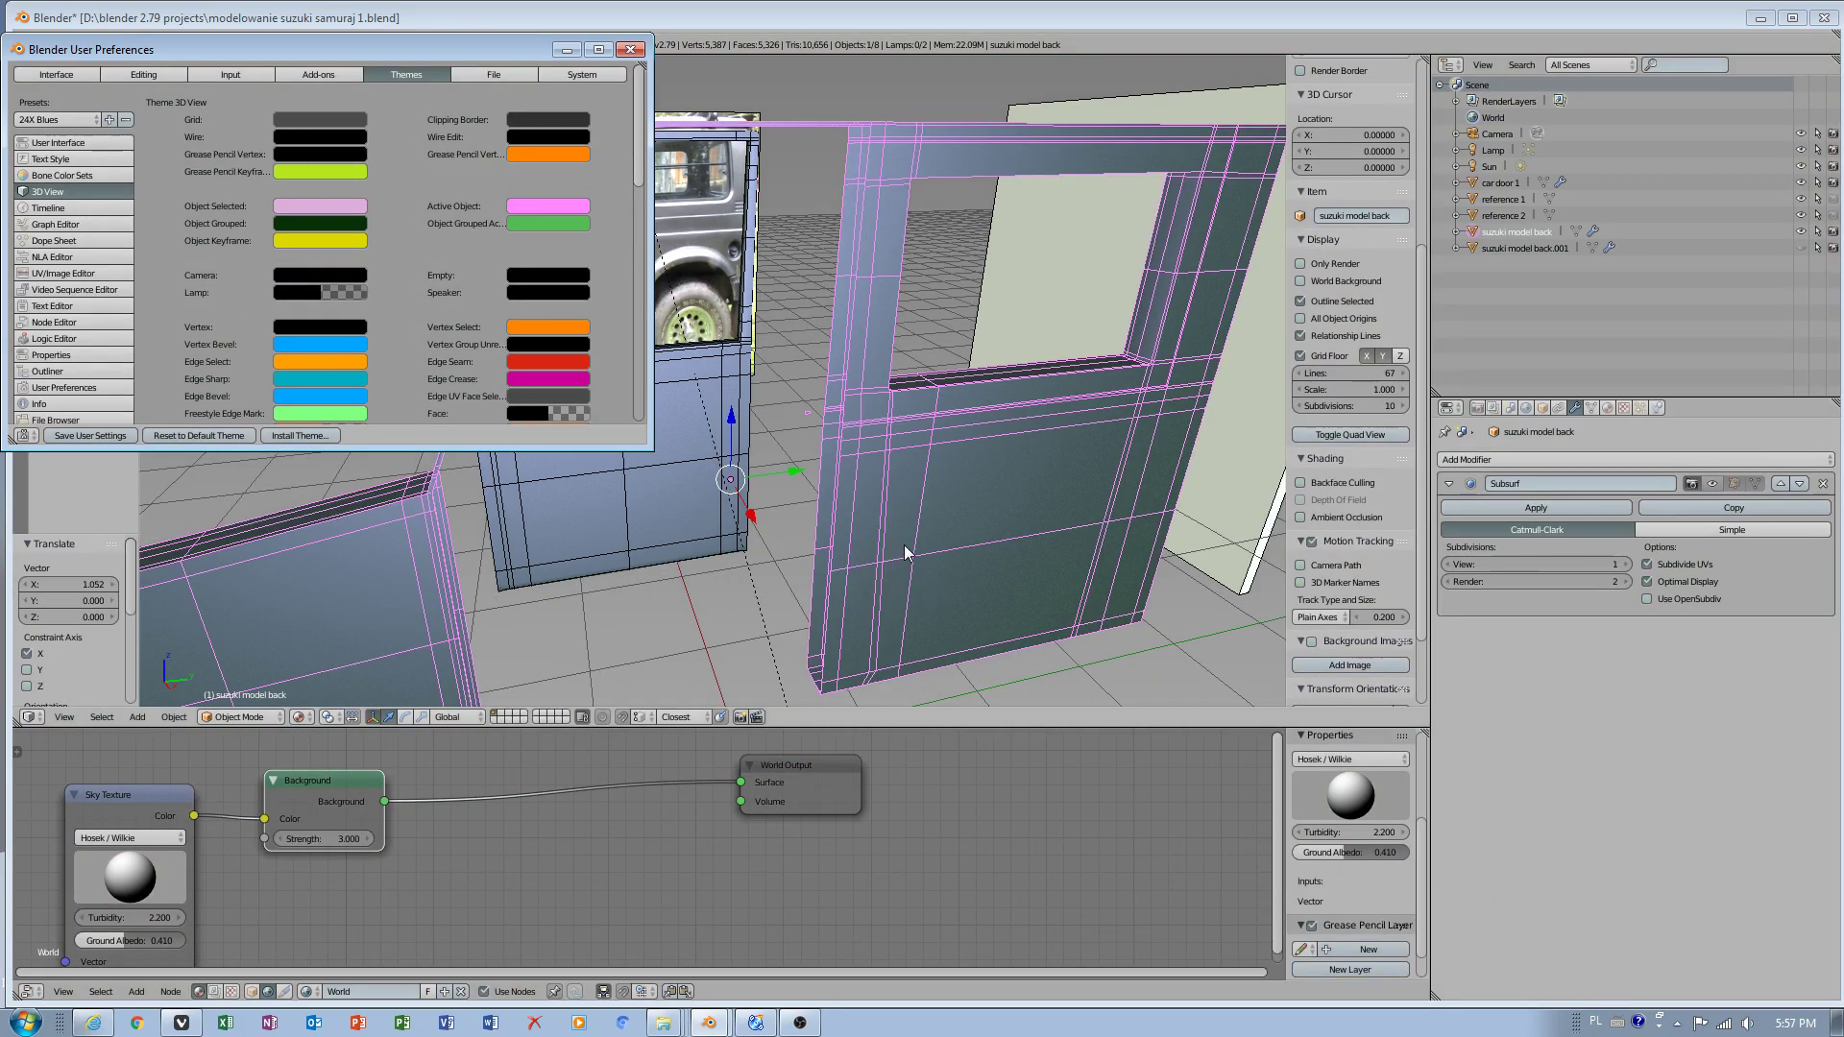
left_click(58, 119)
left_click(84, 332)
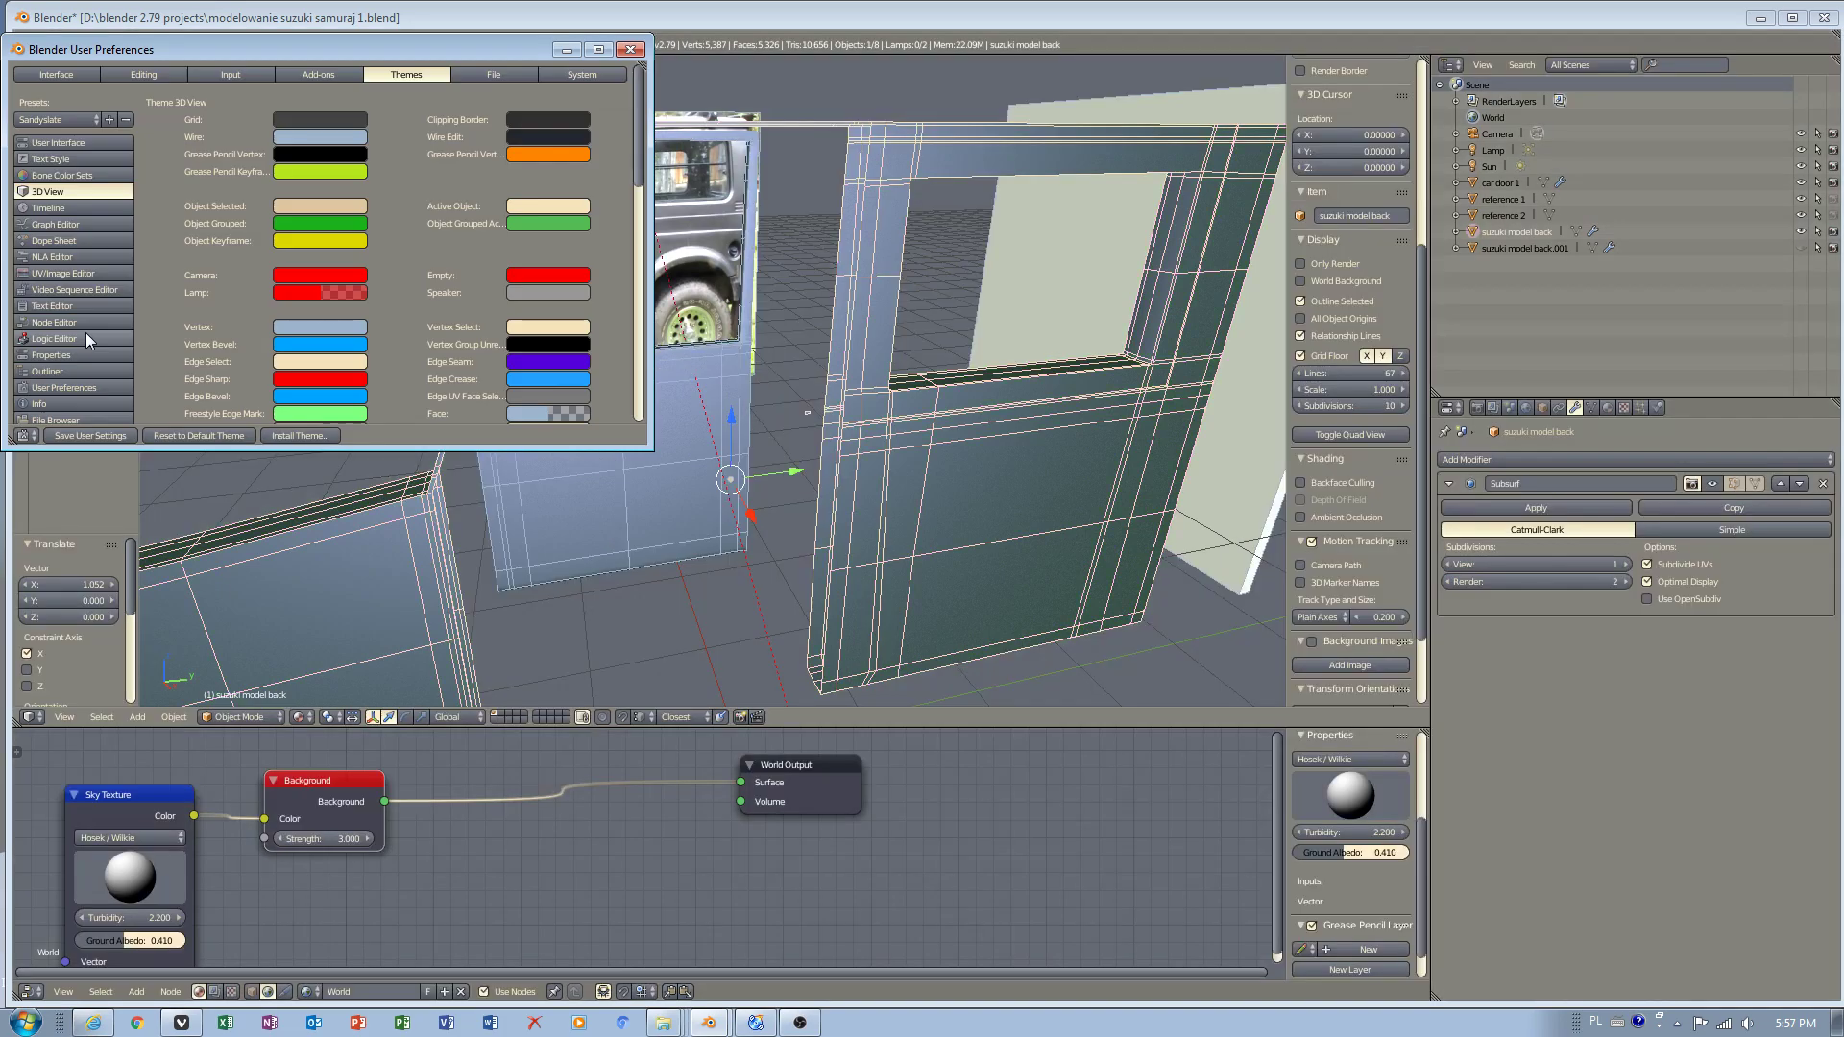
left_click(77, 123)
left_click(73, 369)
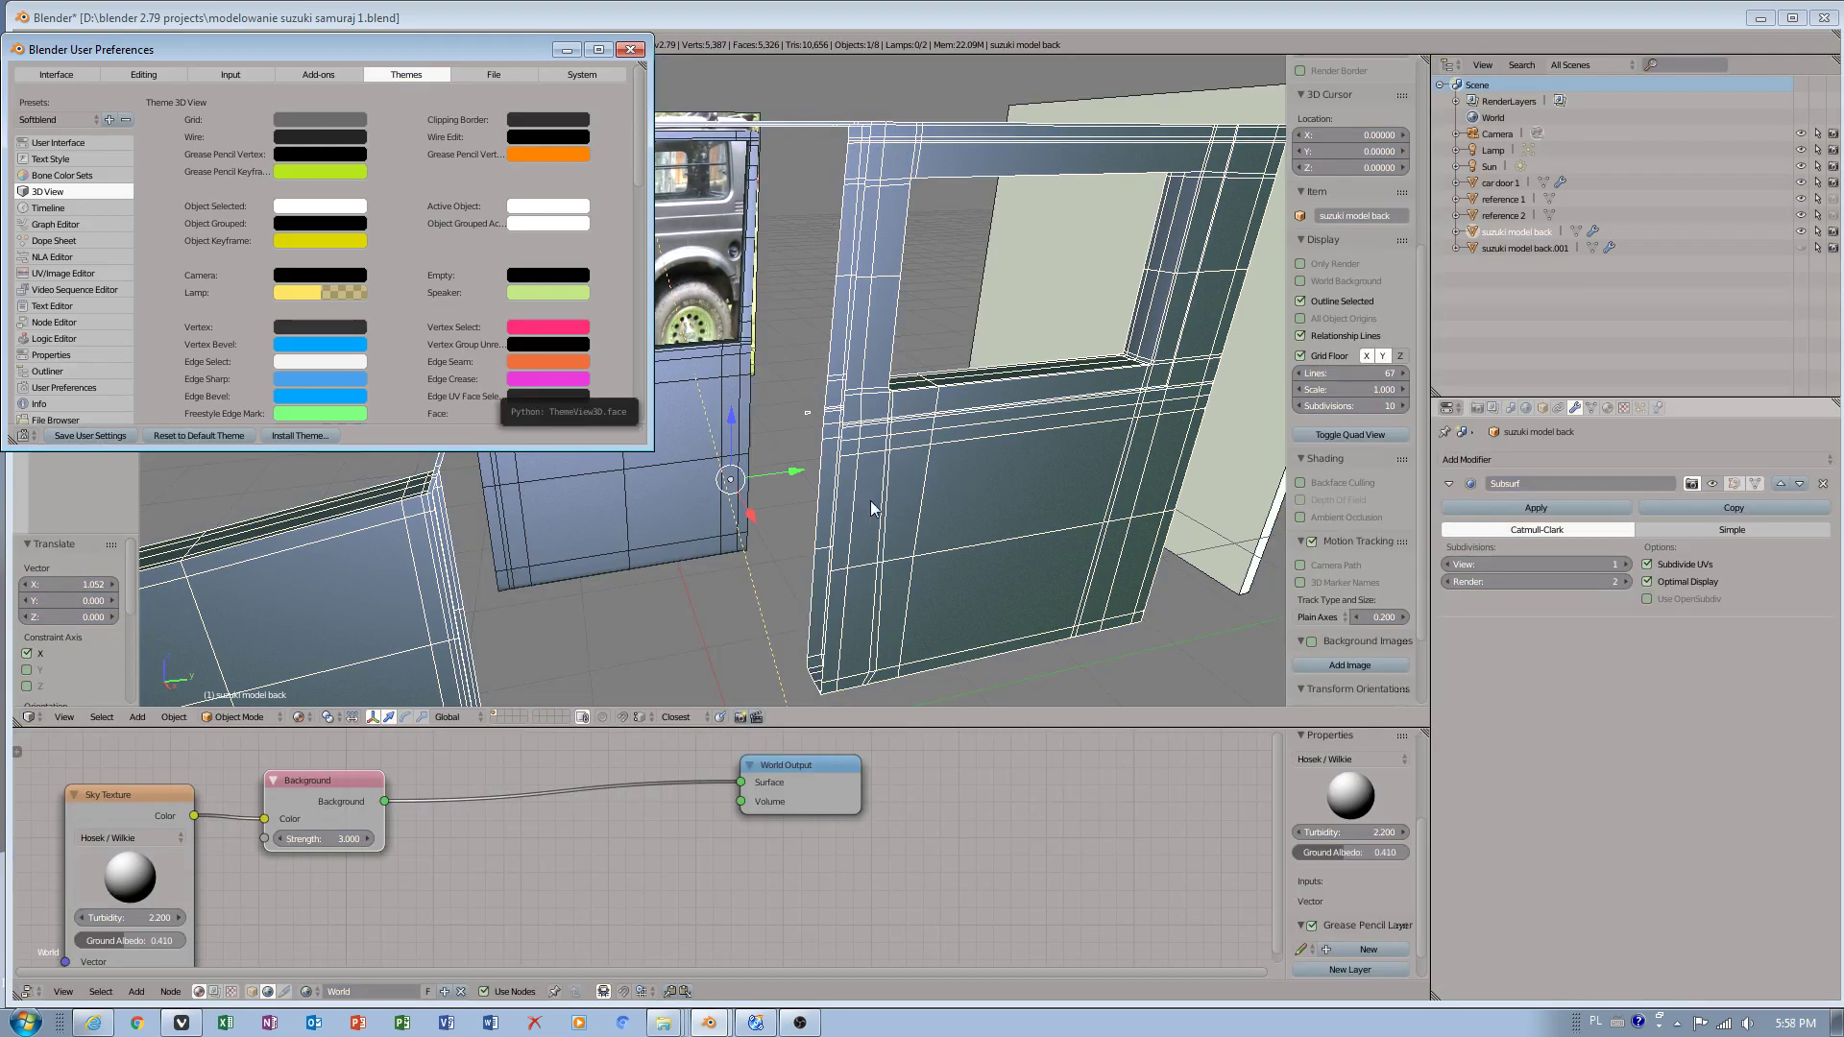
- Save the current theme as a new theme preset named szym1
left_click(95, 119)
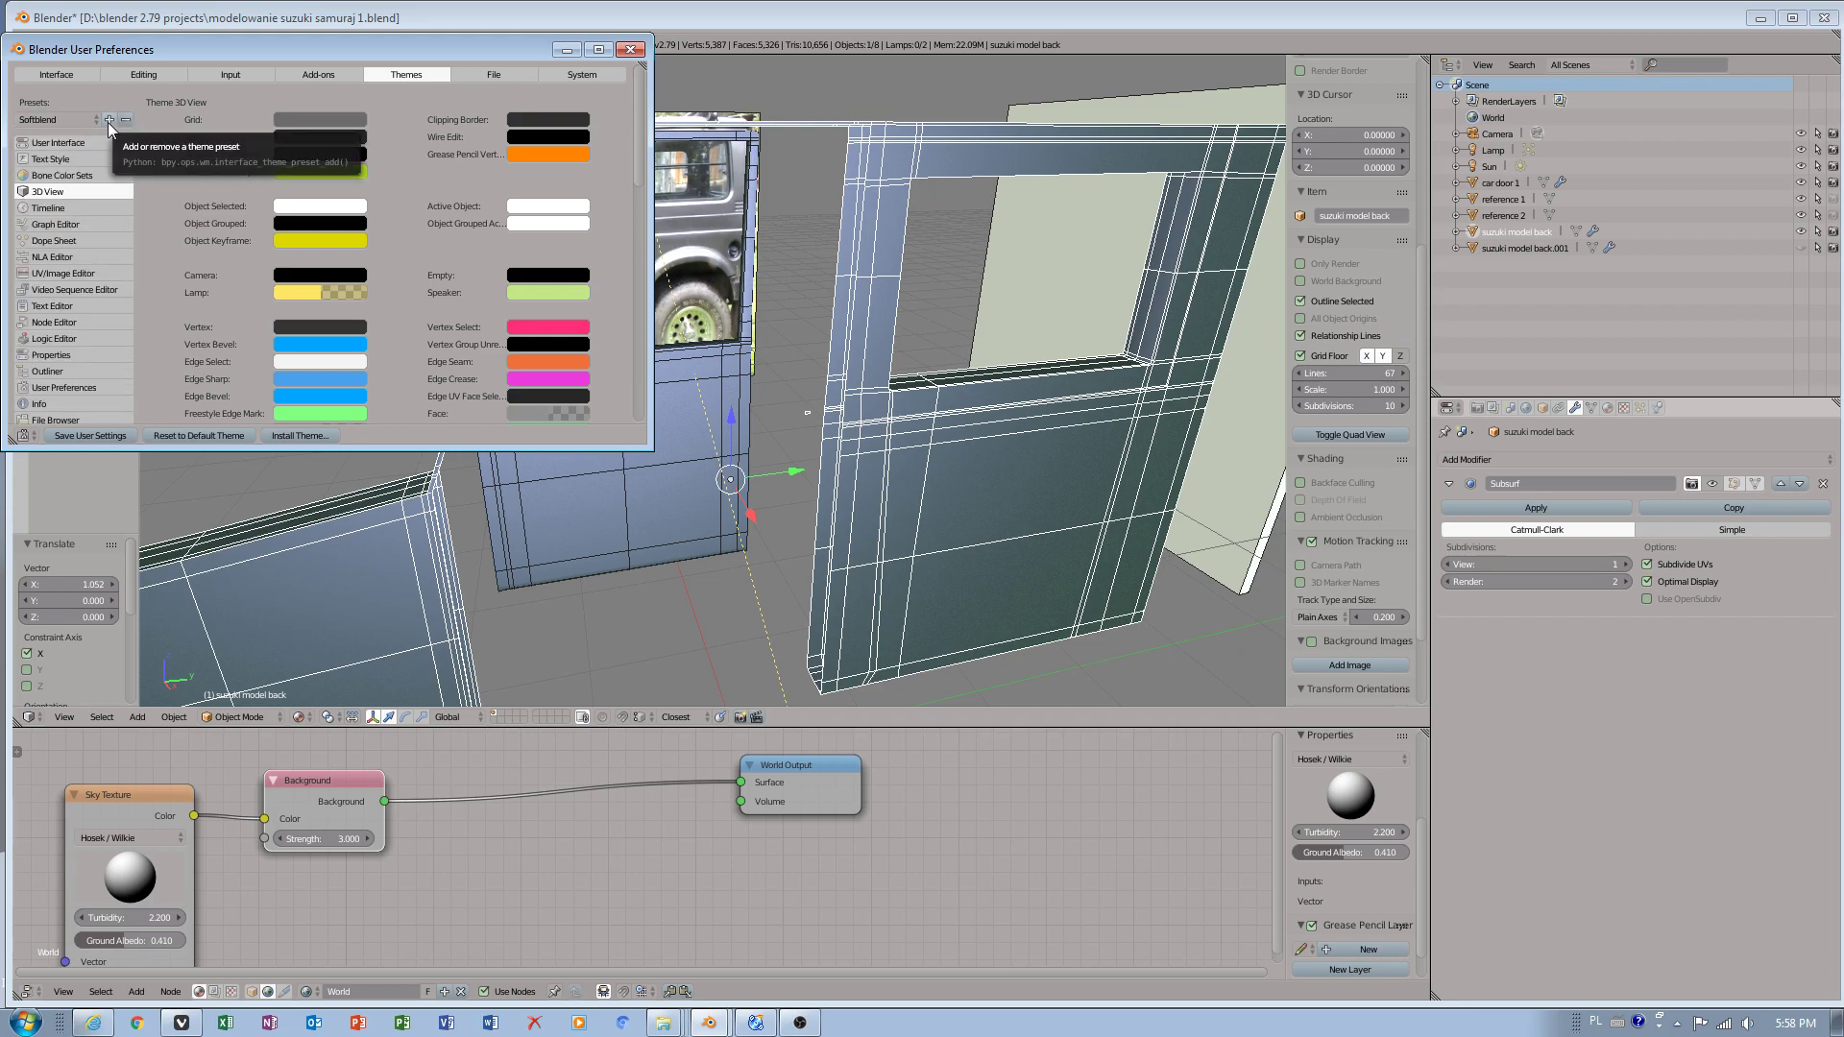
left_click(109, 121)
left_click(188, 139)
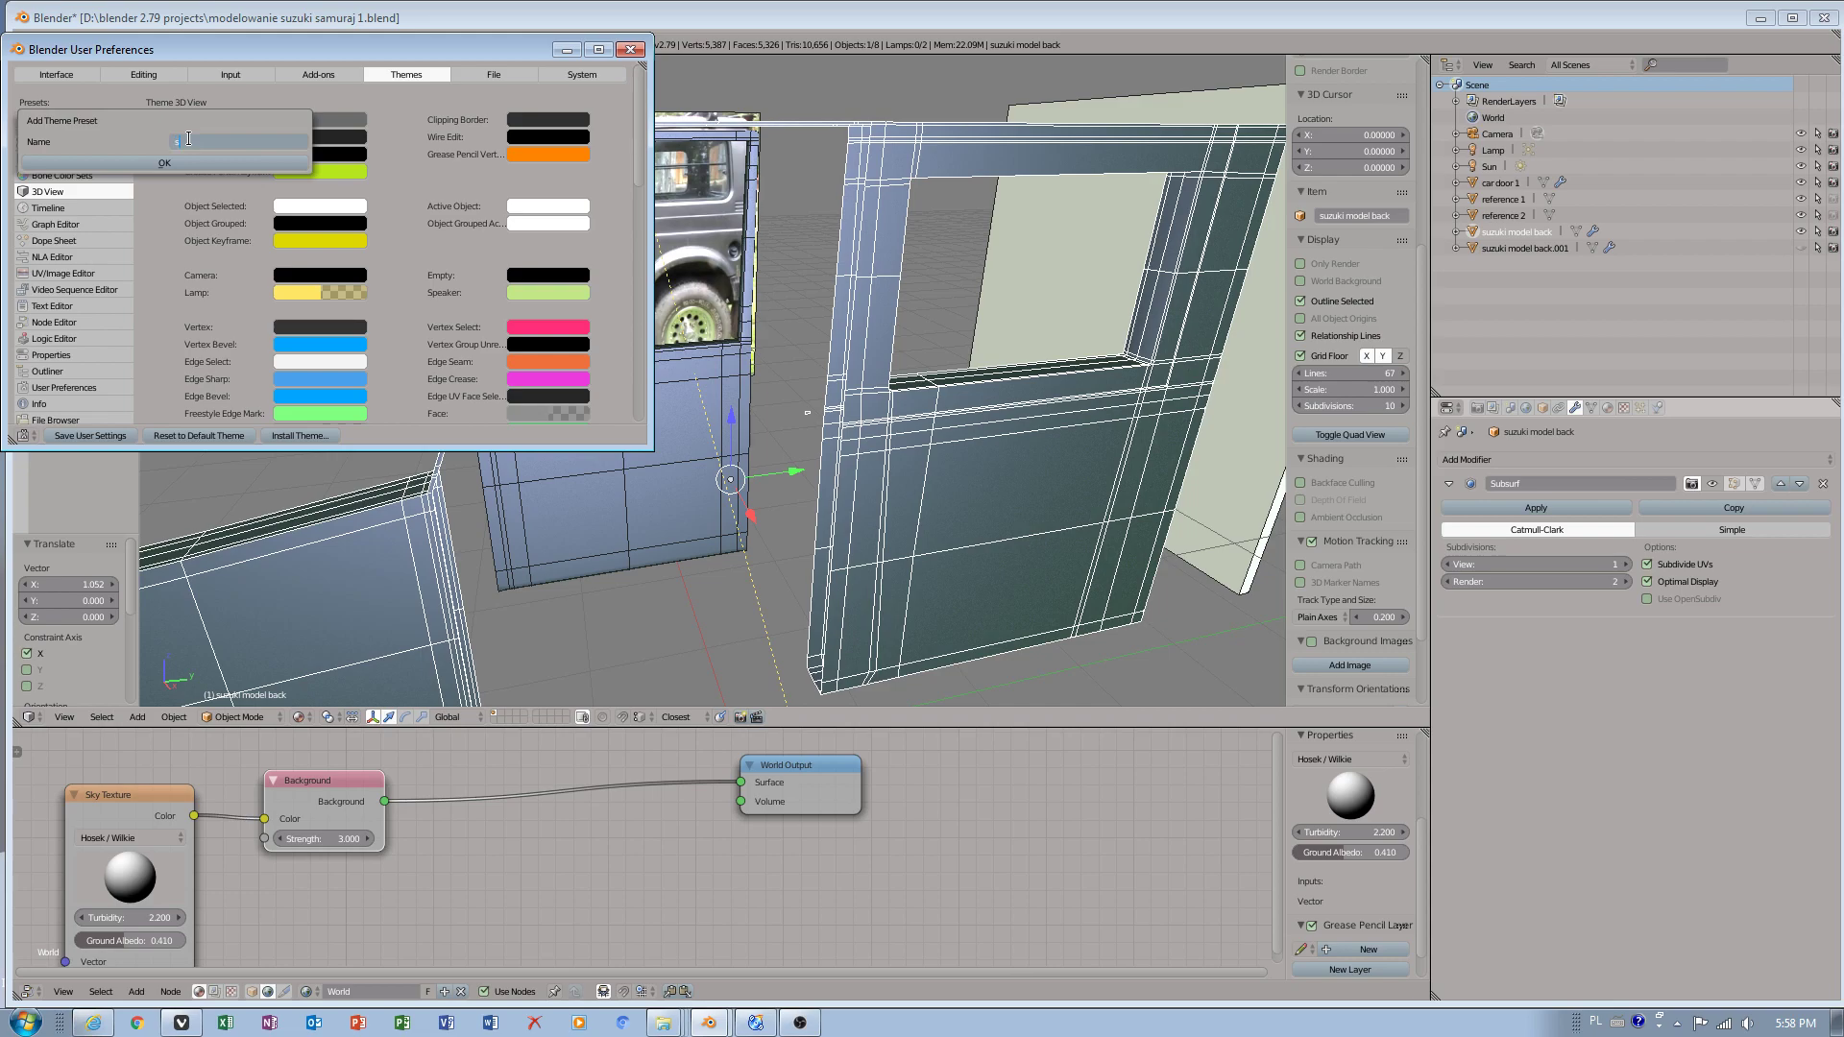
left_click(203, 165)
left_click(203, 165)
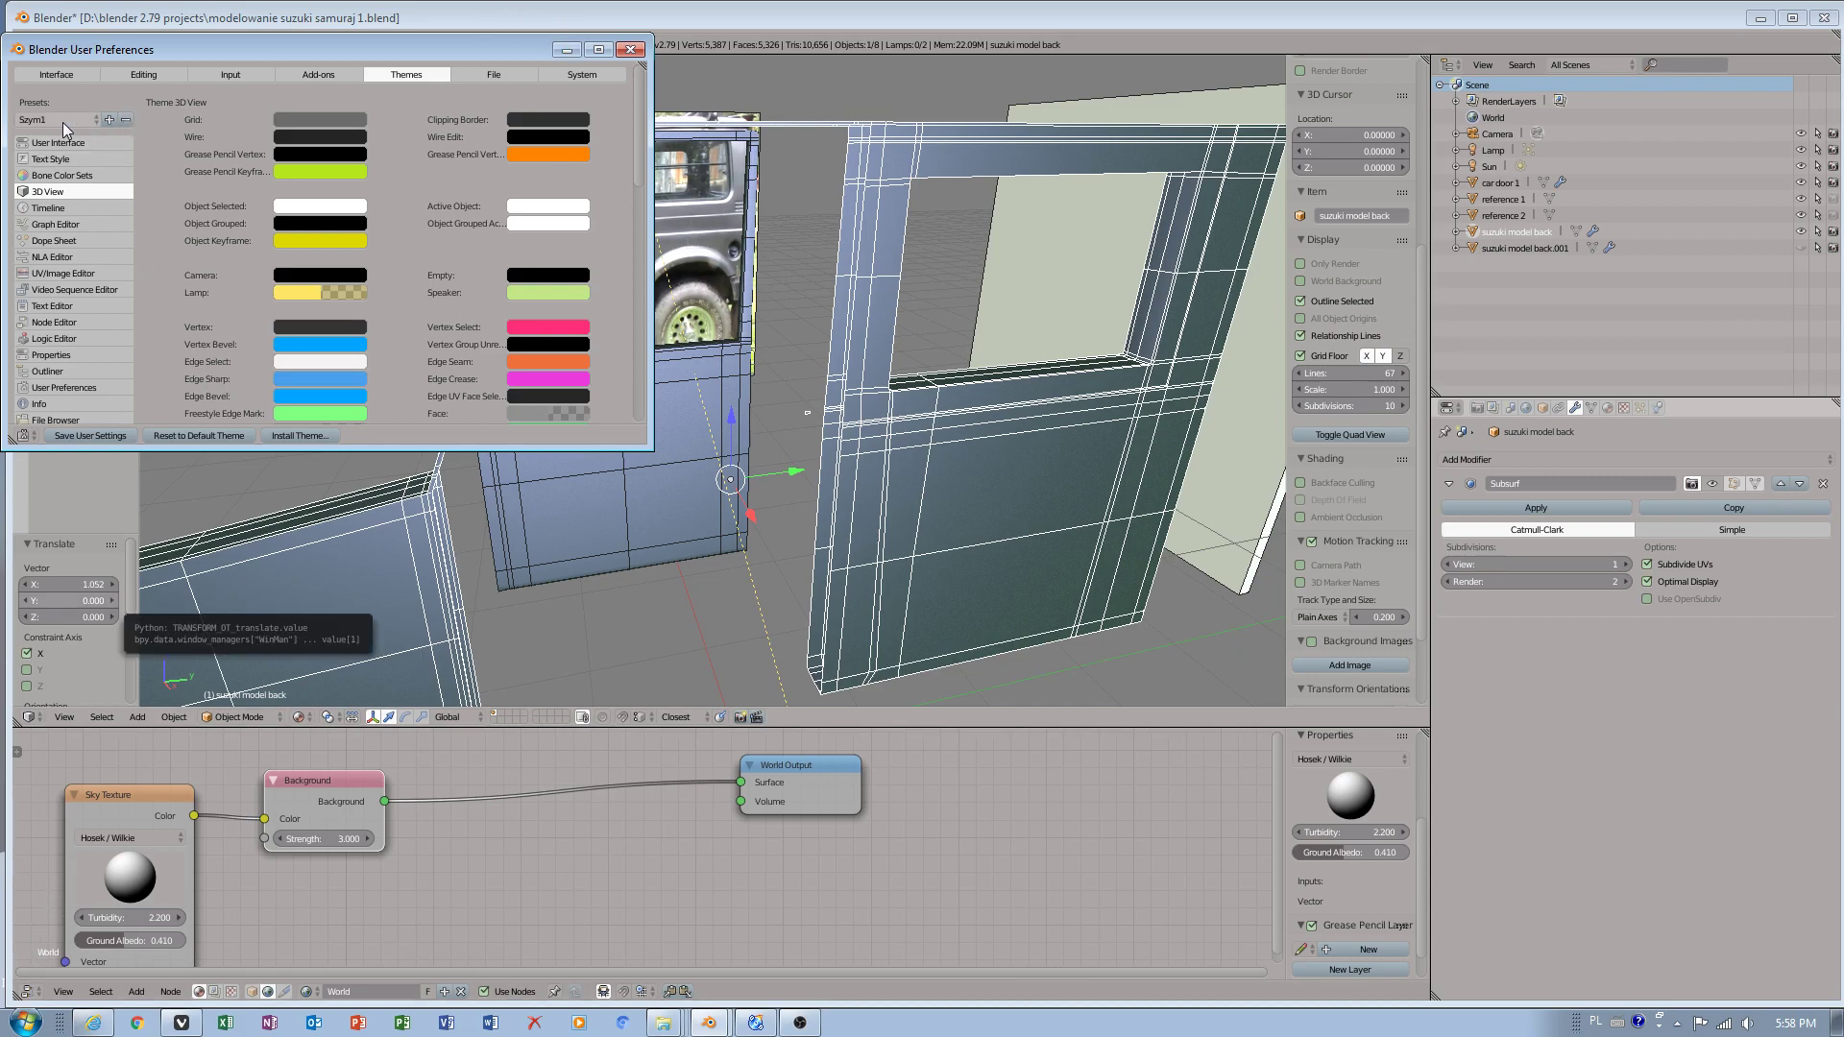
- Switch to Windows Explorer and browse from the user's profile folder to AppData, Roaming, Blender Foundation, Blender, 2.79
left_click(24, 1023)
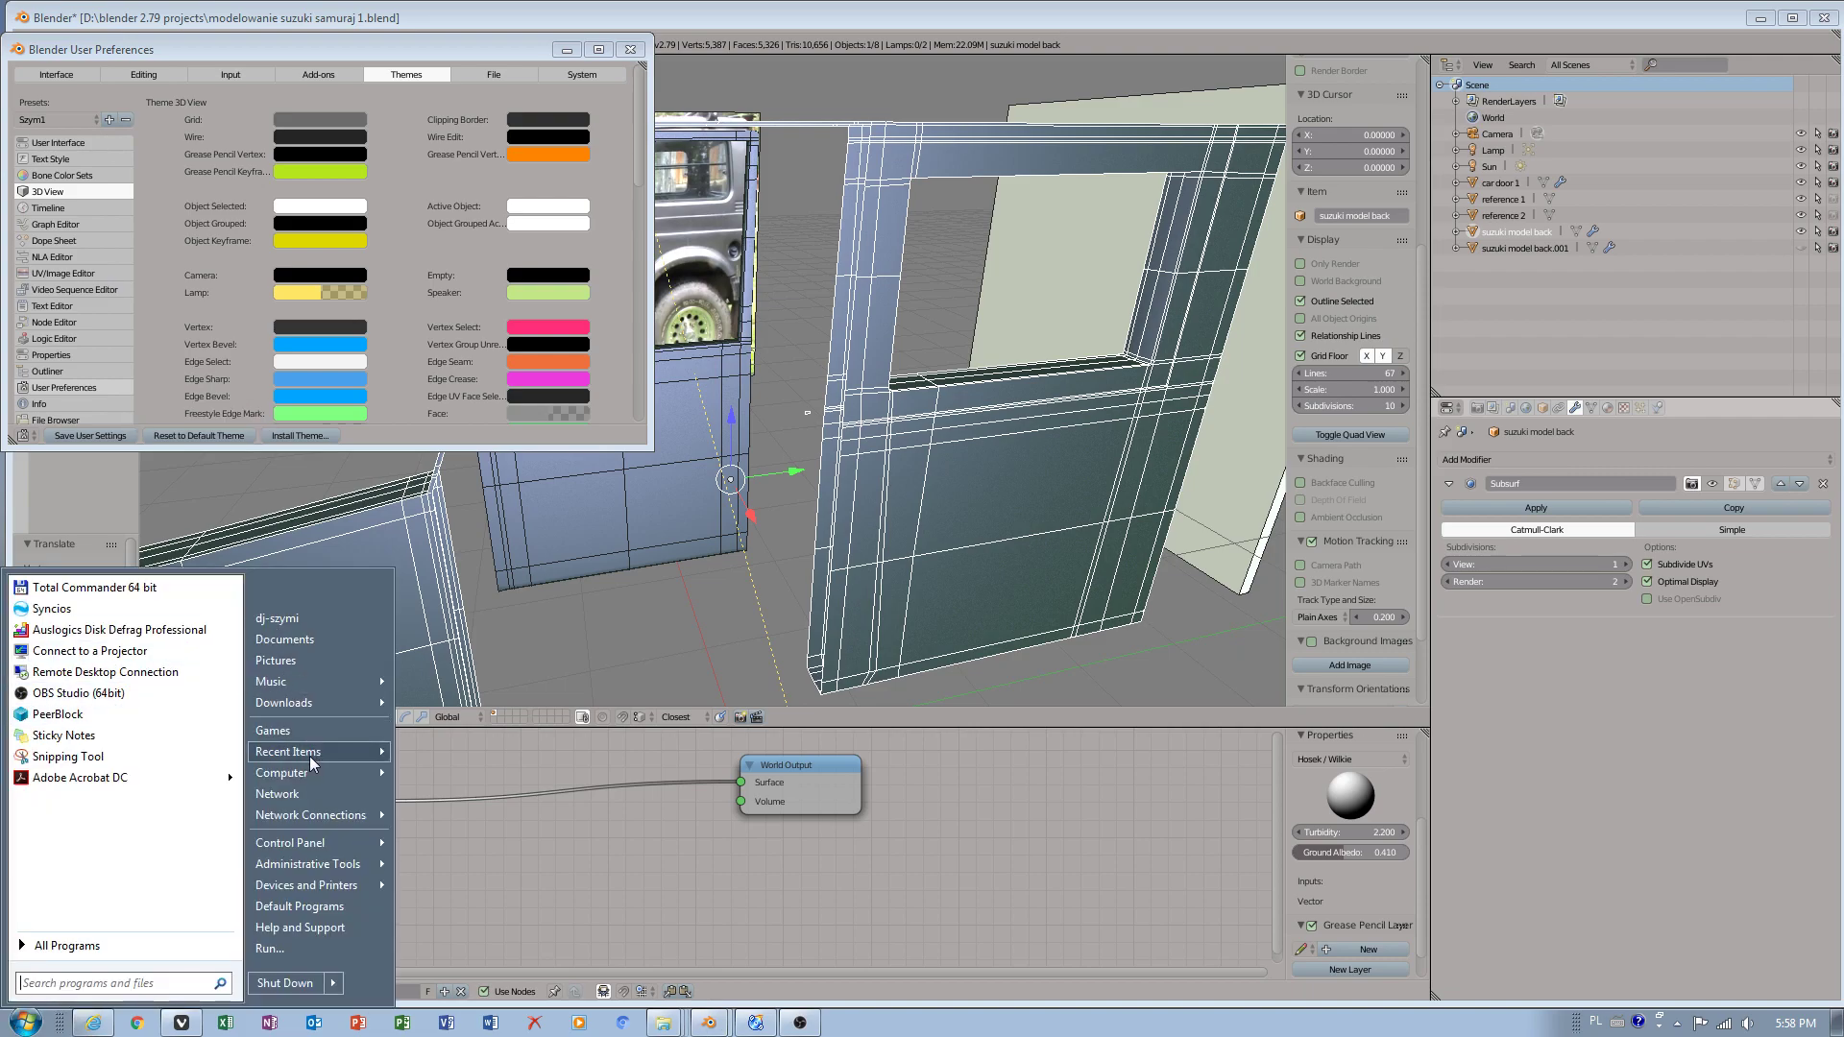
left_click(286, 616)
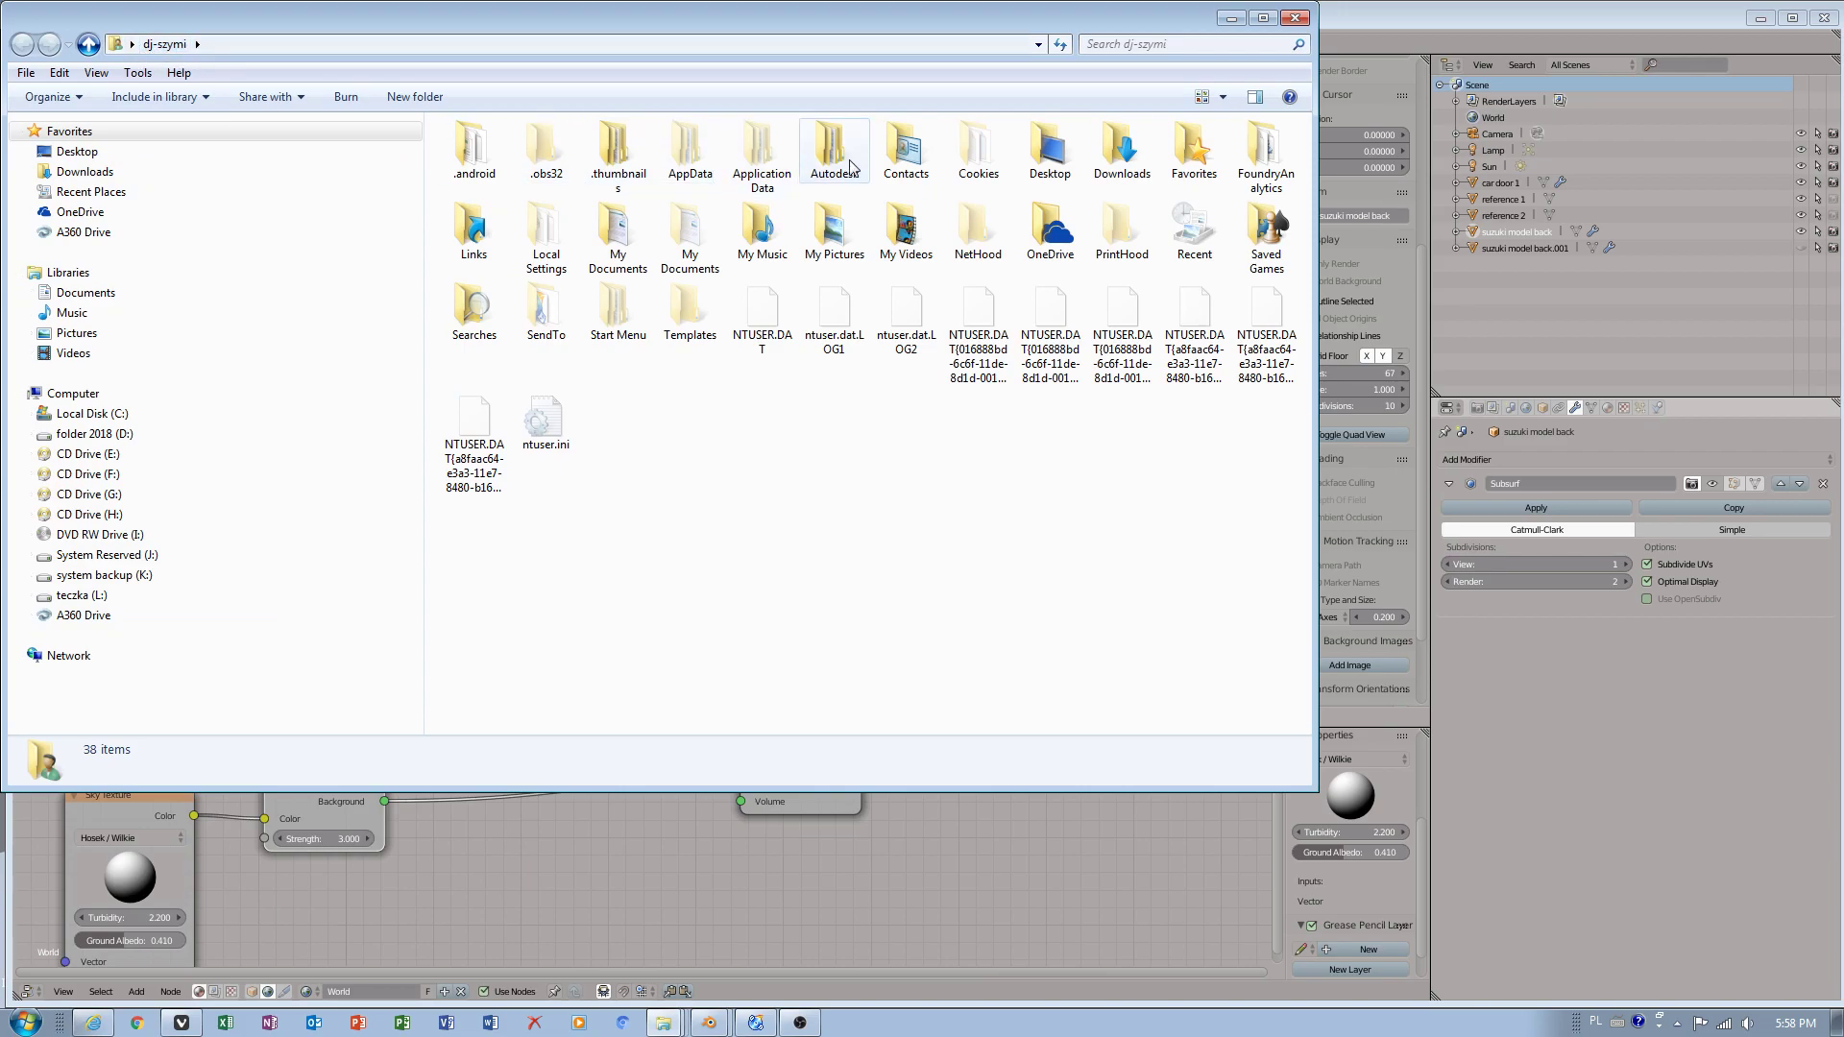
double_click(696, 152)
double_click(485, 189)
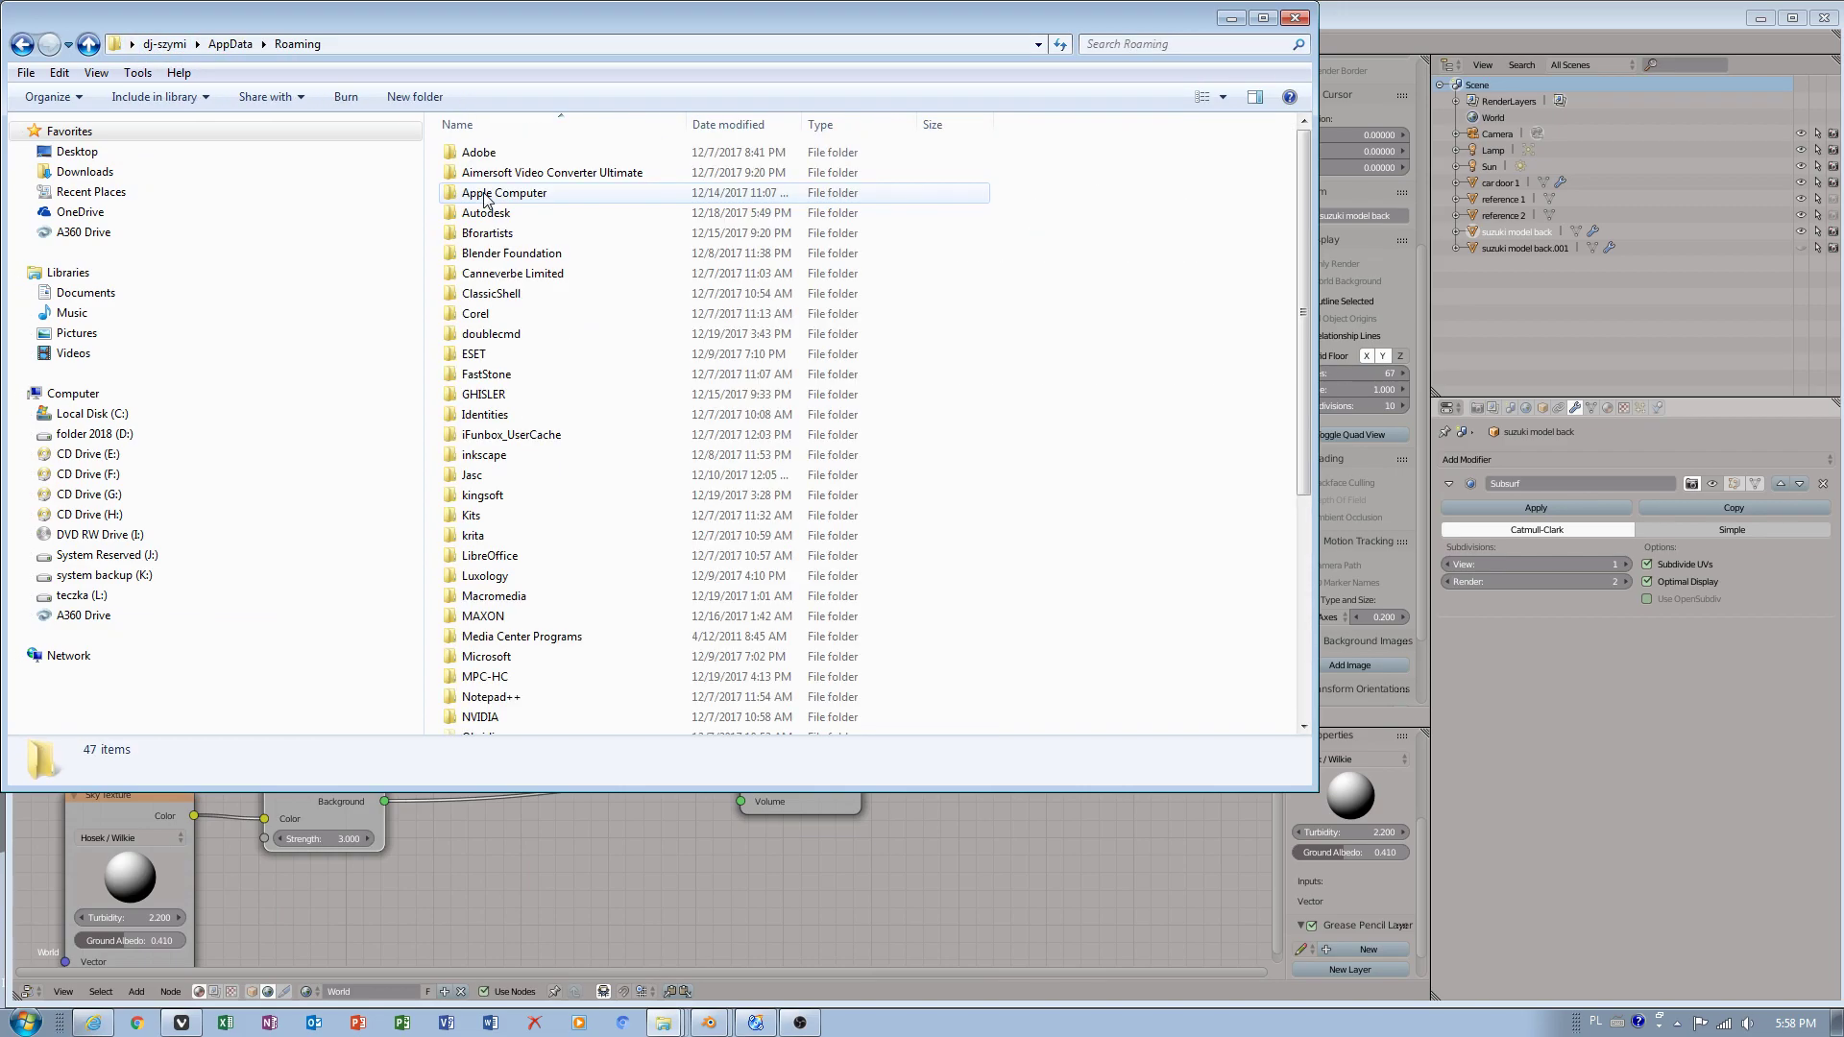
double_click(511, 255)
double_click(500, 157)
double_click(487, 156)
left_click(499, 155)
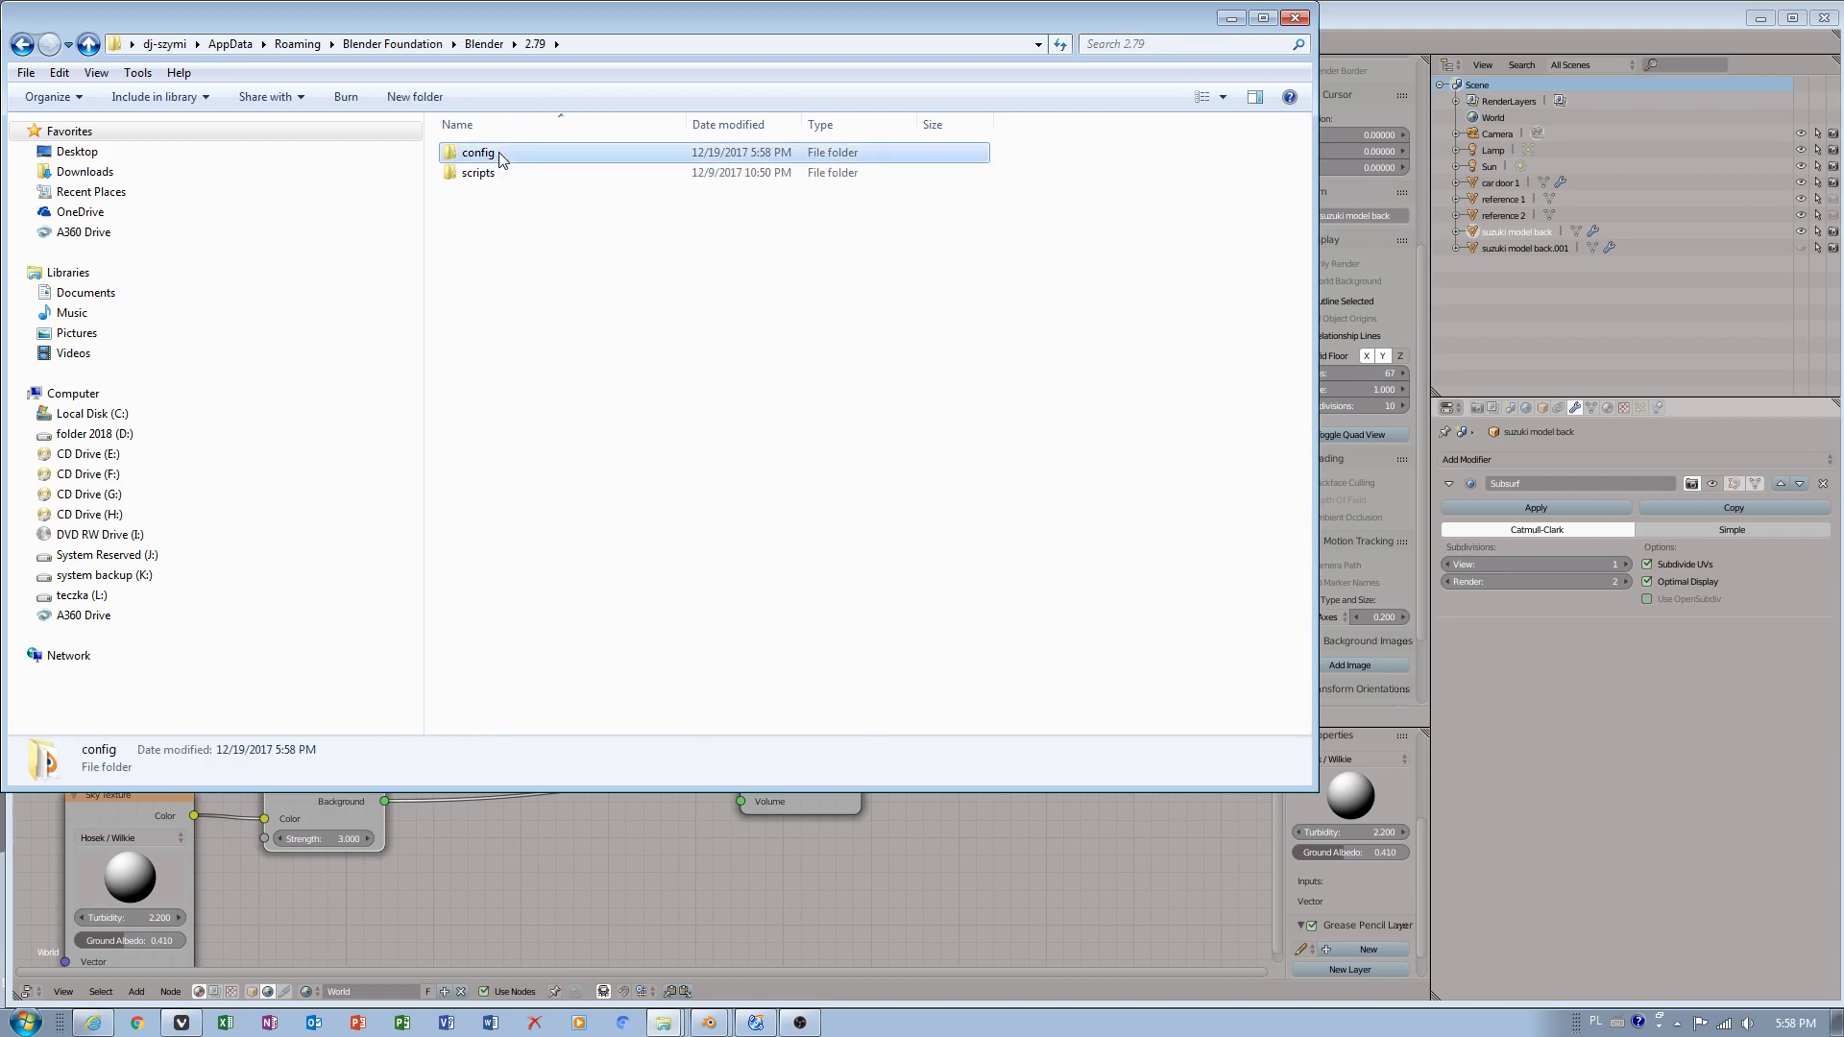
- Locate the saved theme file under scripts, presets, interface_theme in the 2.79 folder, and minimize the window
double_click(499, 156)
left_click(22, 44)
double_click(485, 175)
double_click(488, 156)
left_click(486, 157)
double_click(492, 157)
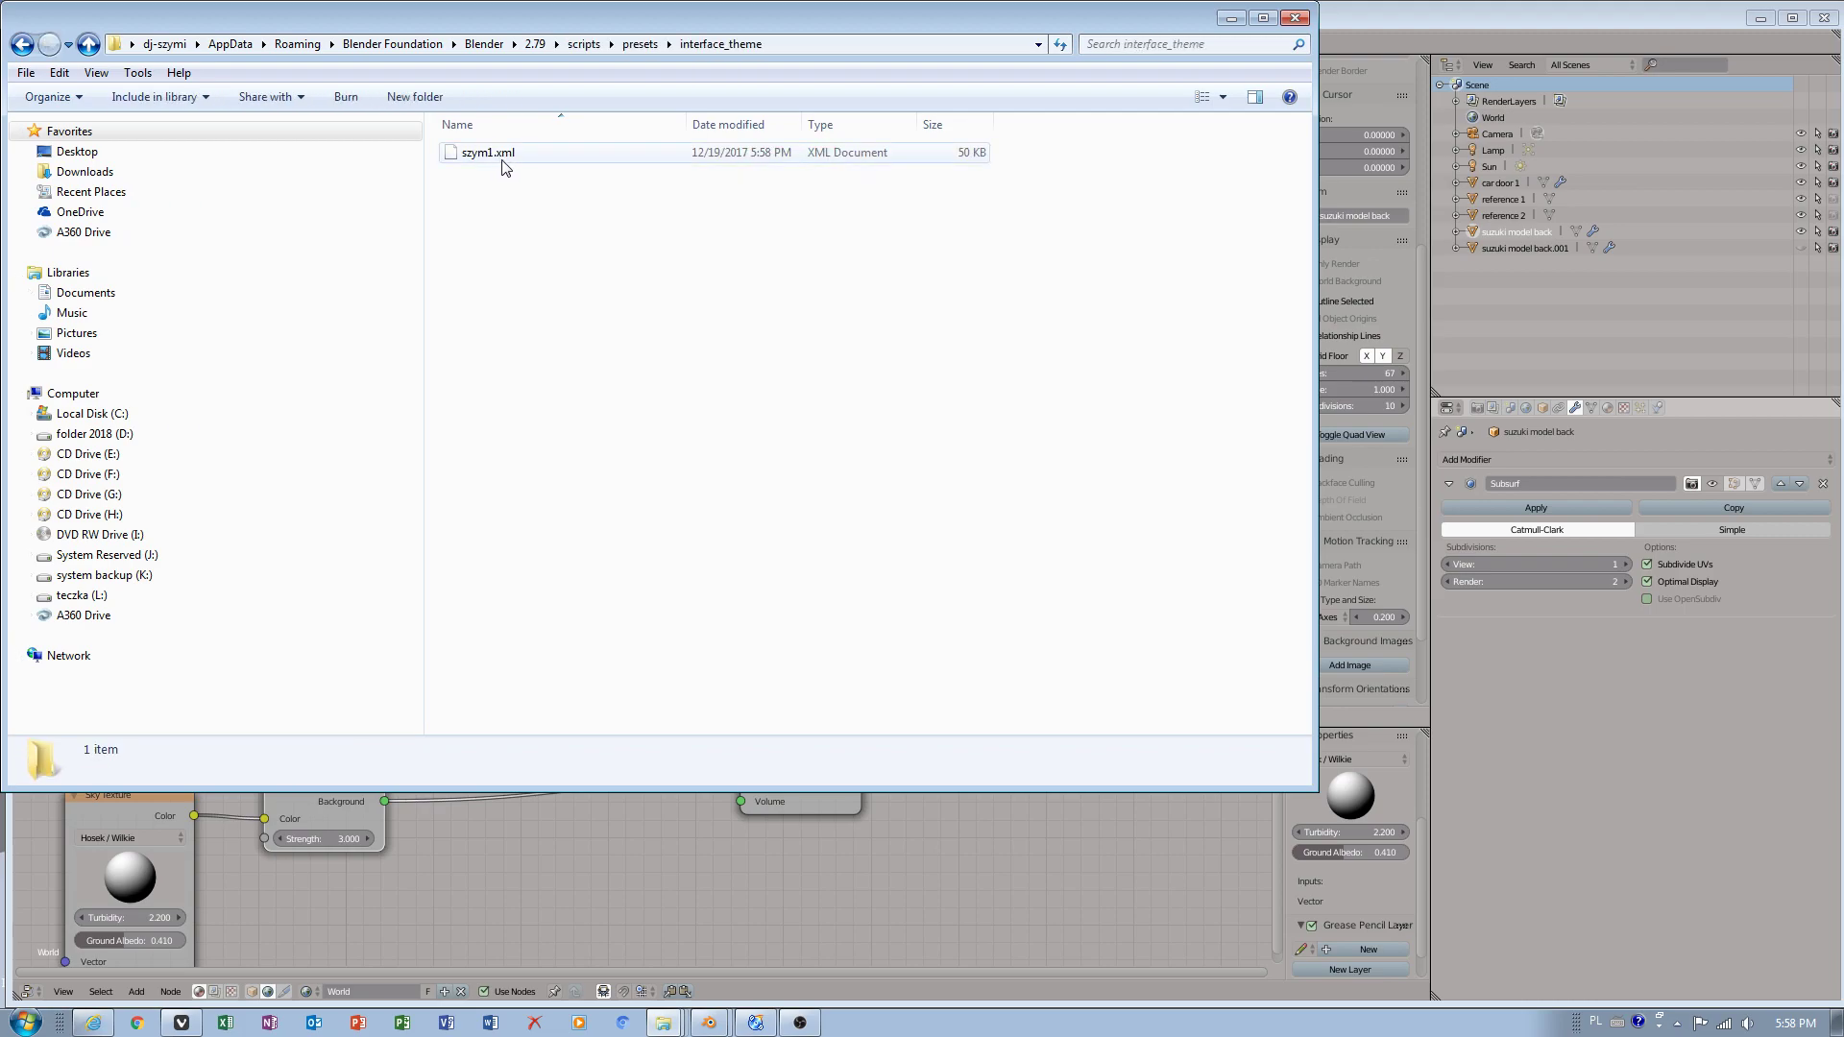
left_click(1228, 19)
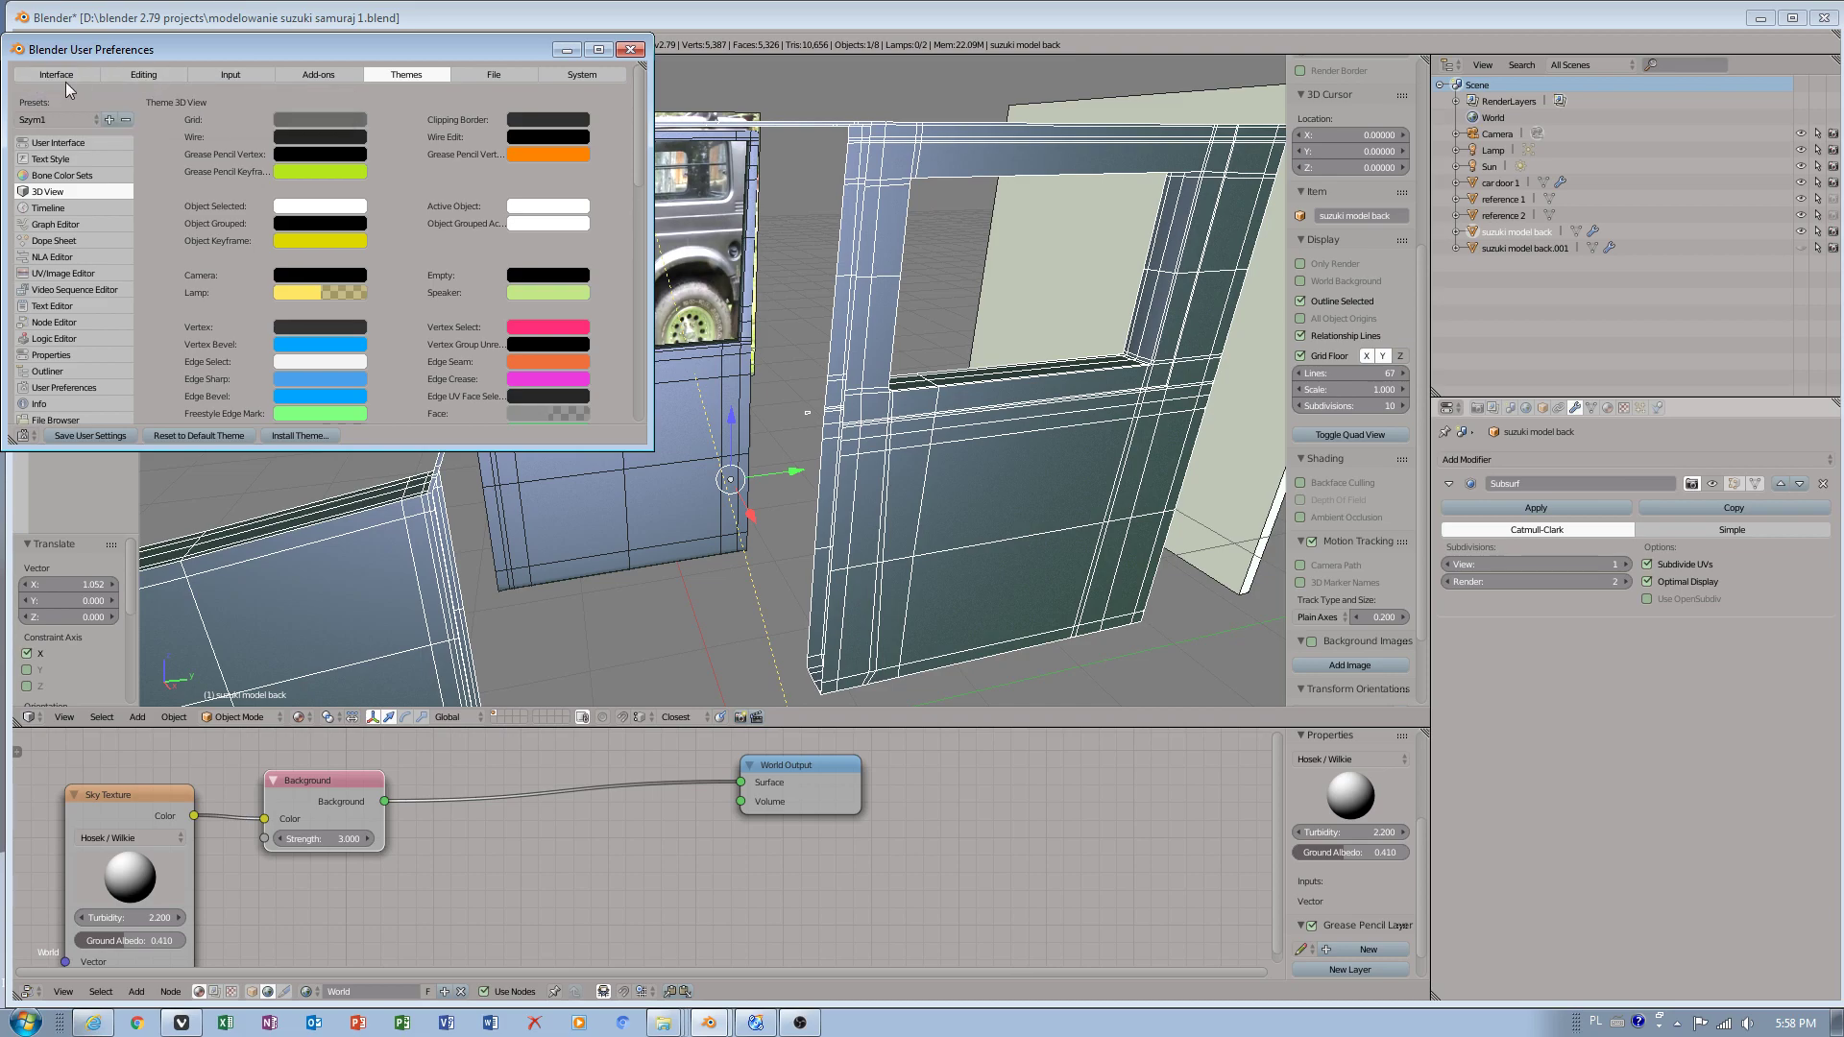
- Point out the folder 2018 (D:) drive in the Computer window and minimize the window
left_click(25, 1022)
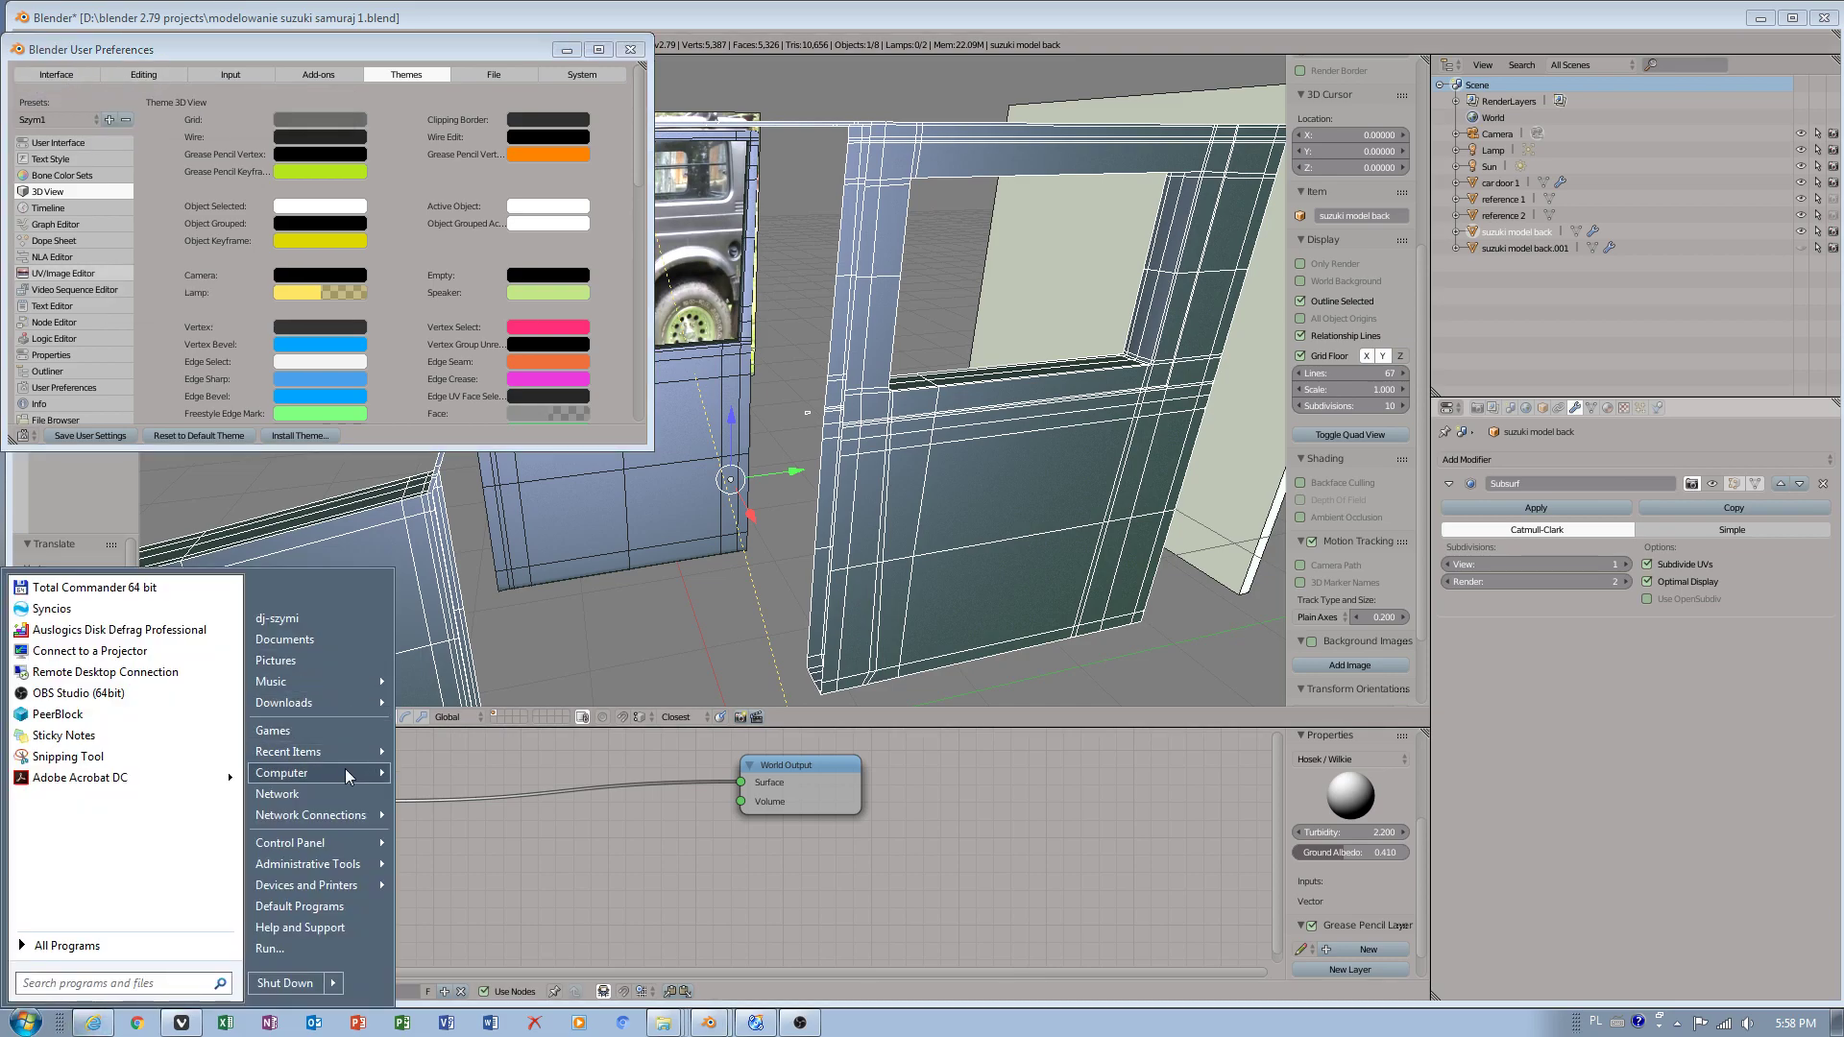
left_click(308, 776)
left_click(989, 213)
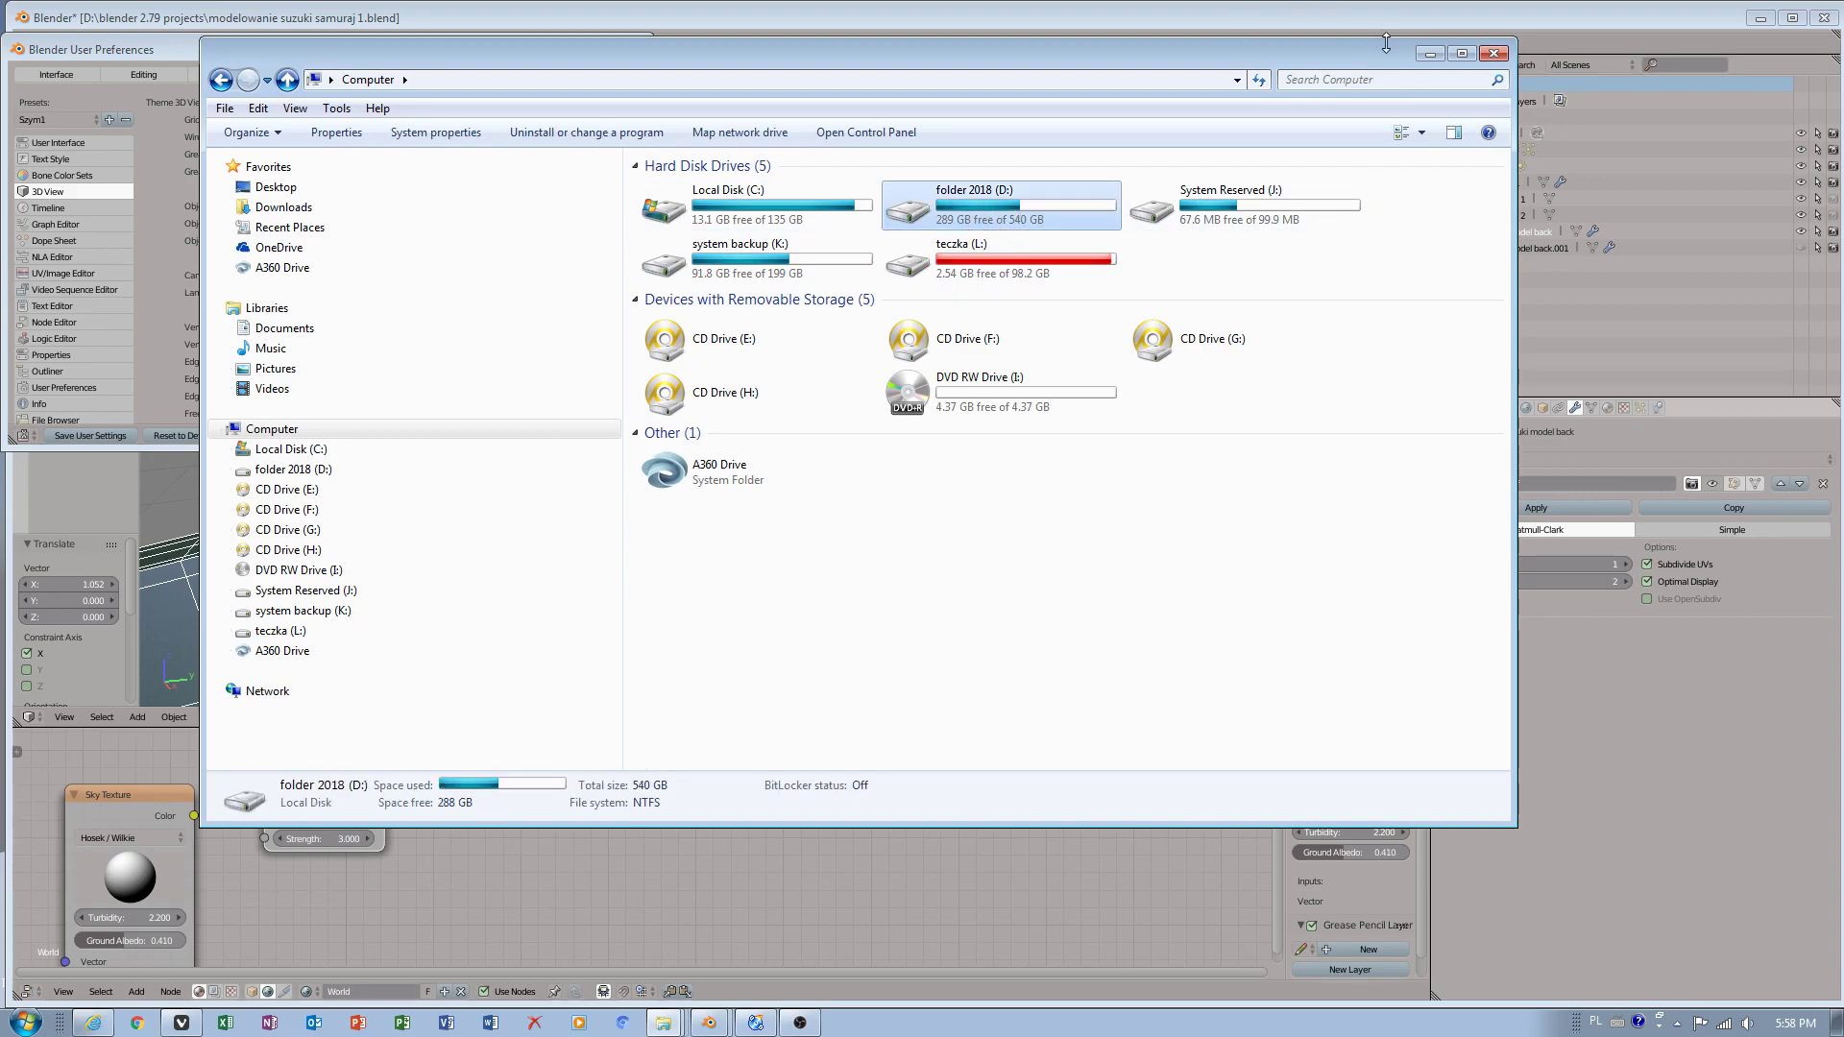
left_click(1430, 53)
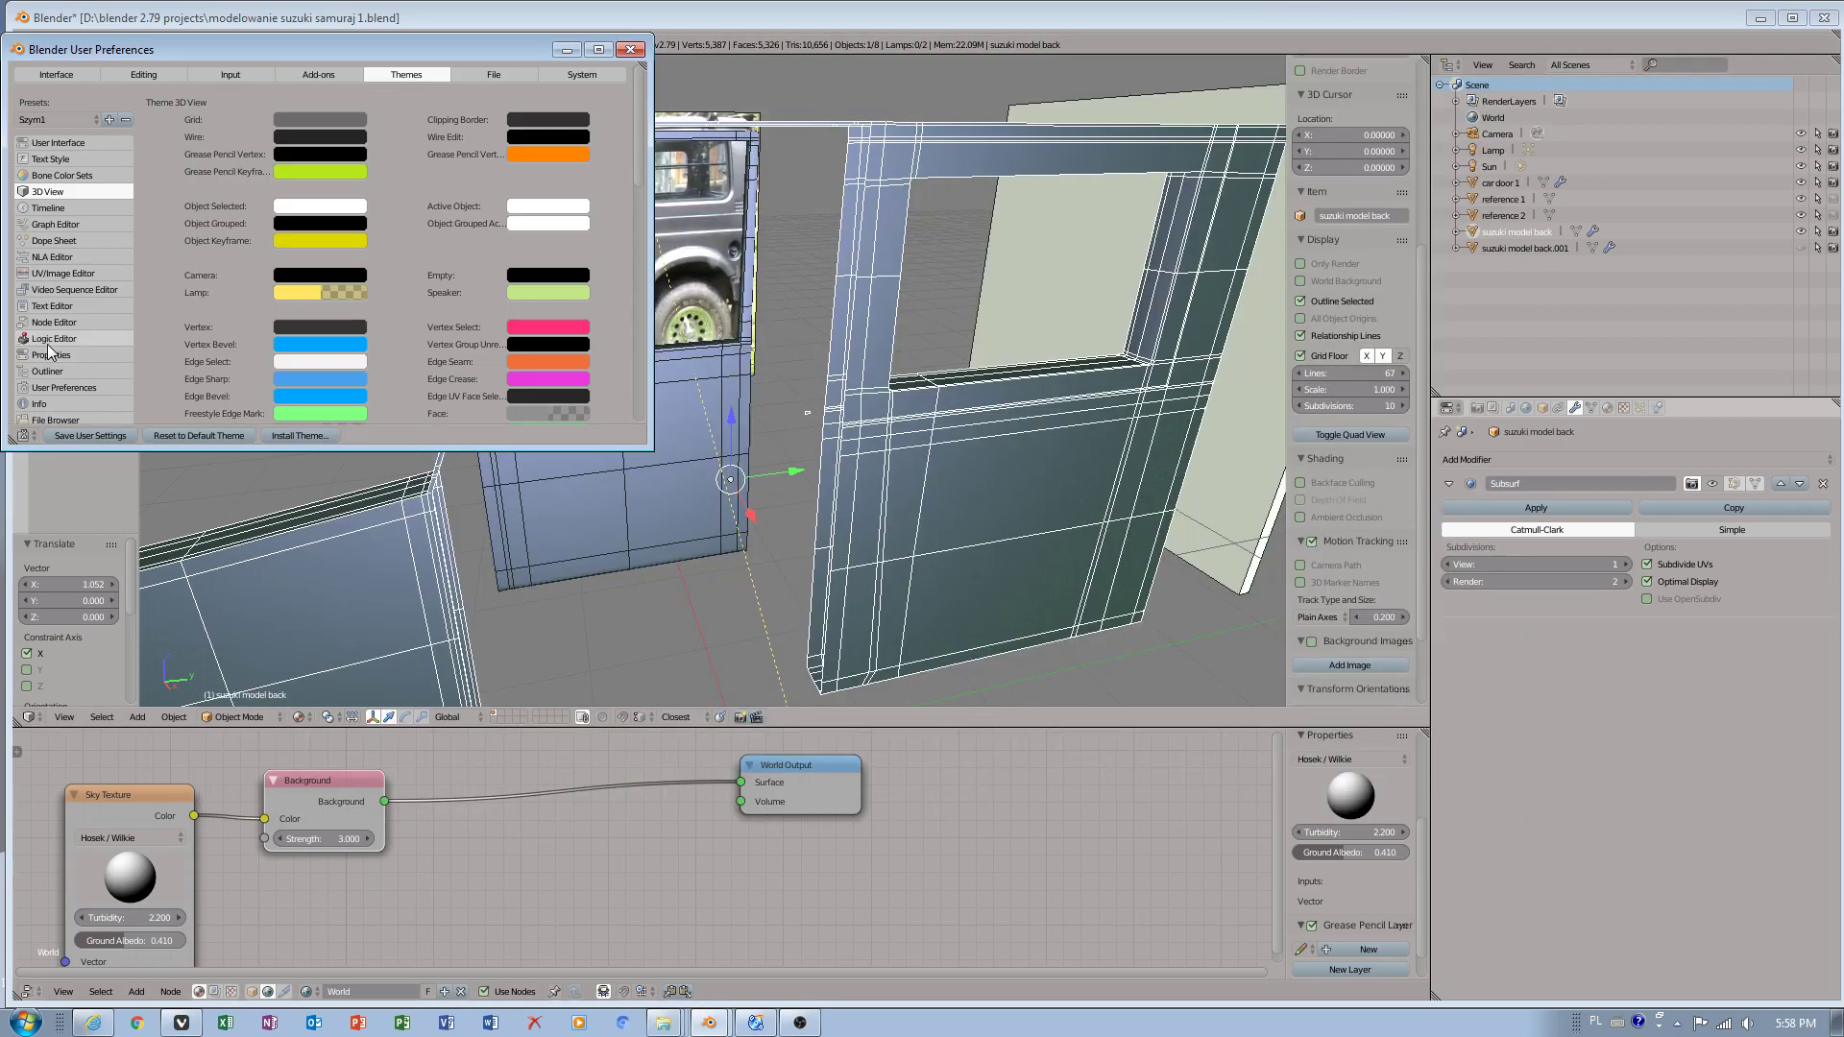
- Close the user preferences and switch the suzuki model back object to Edit Mode
left_click(630, 49)
key("b")
left_click_drag(900, 547, 949, 580)
middle_click_drag(949, 580, 751, 555)
left_click(239, 717)
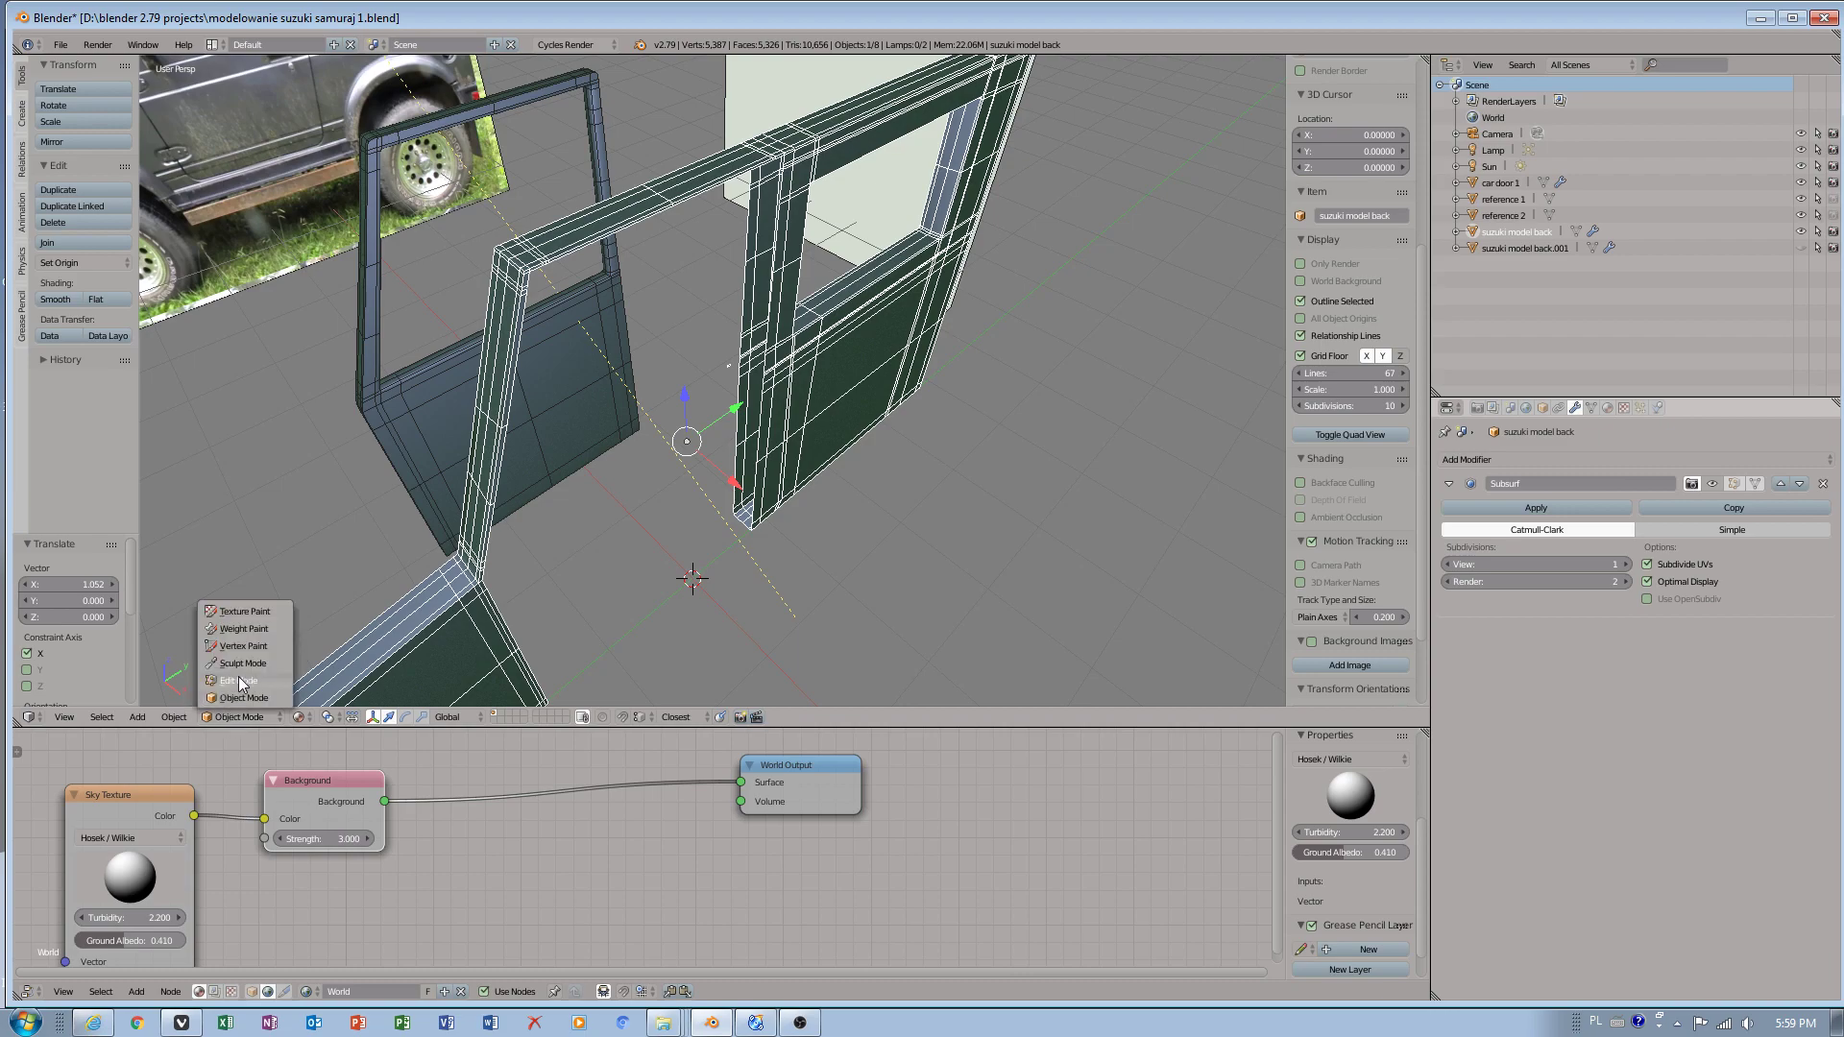
left_click(240, 681)
scroll(842, 588, "up", 6)
middle_click_drag(841, 589, 884, 585)
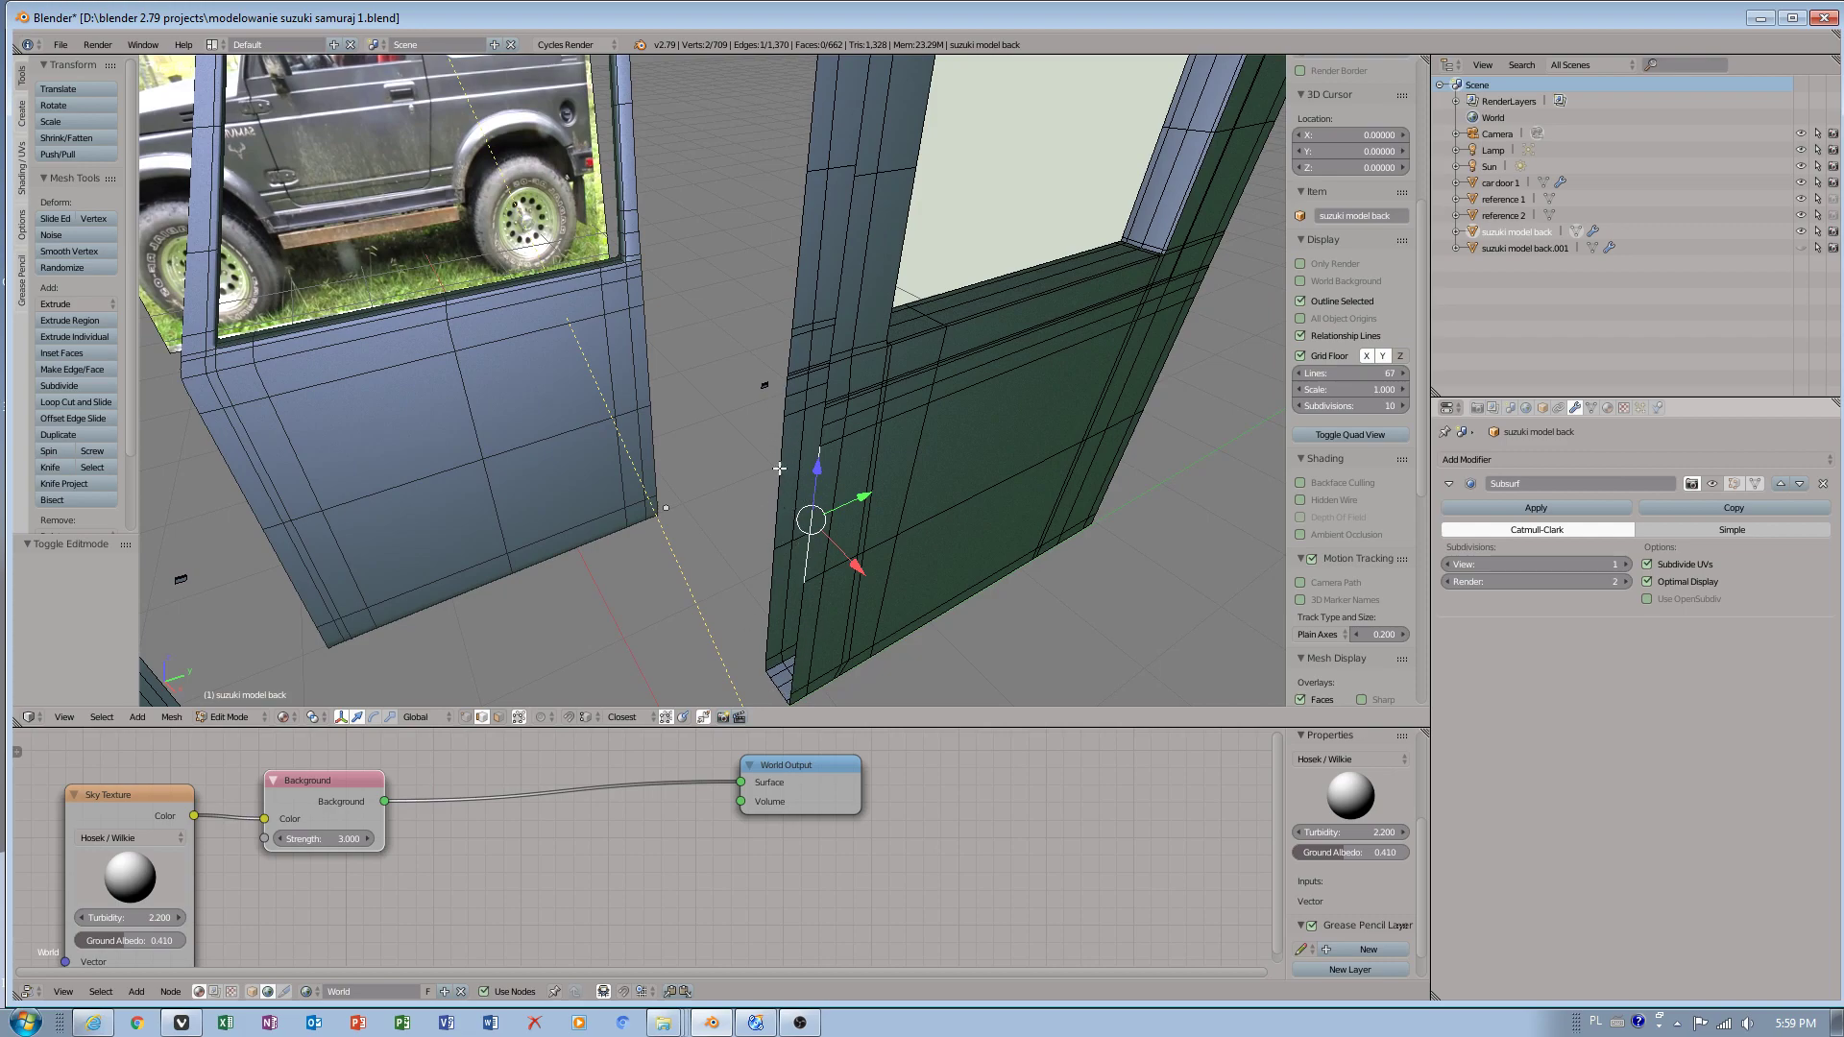
- Select all non-manifold geometry of the suzuki model back mesh to pick its open border edges
right_click(807, 260)
right_click(783, 451)
left_click(101, 718)
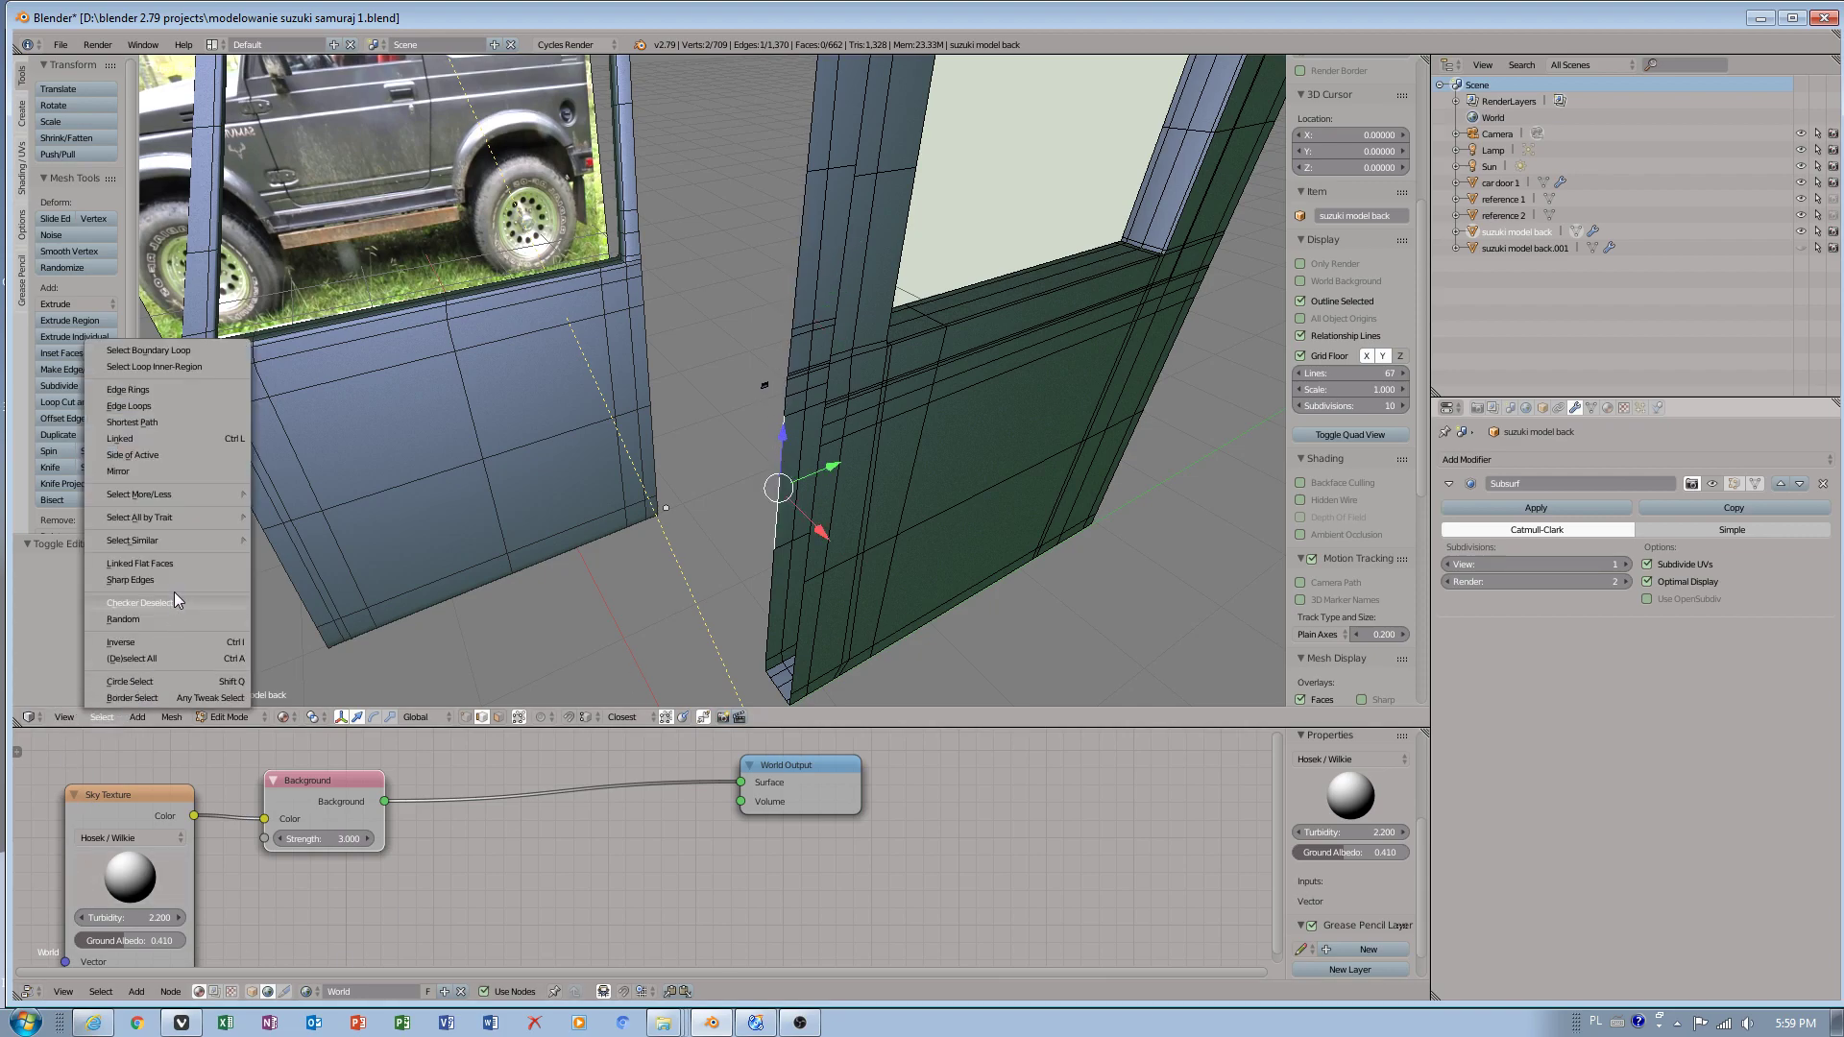
mouse_move(196, 544)
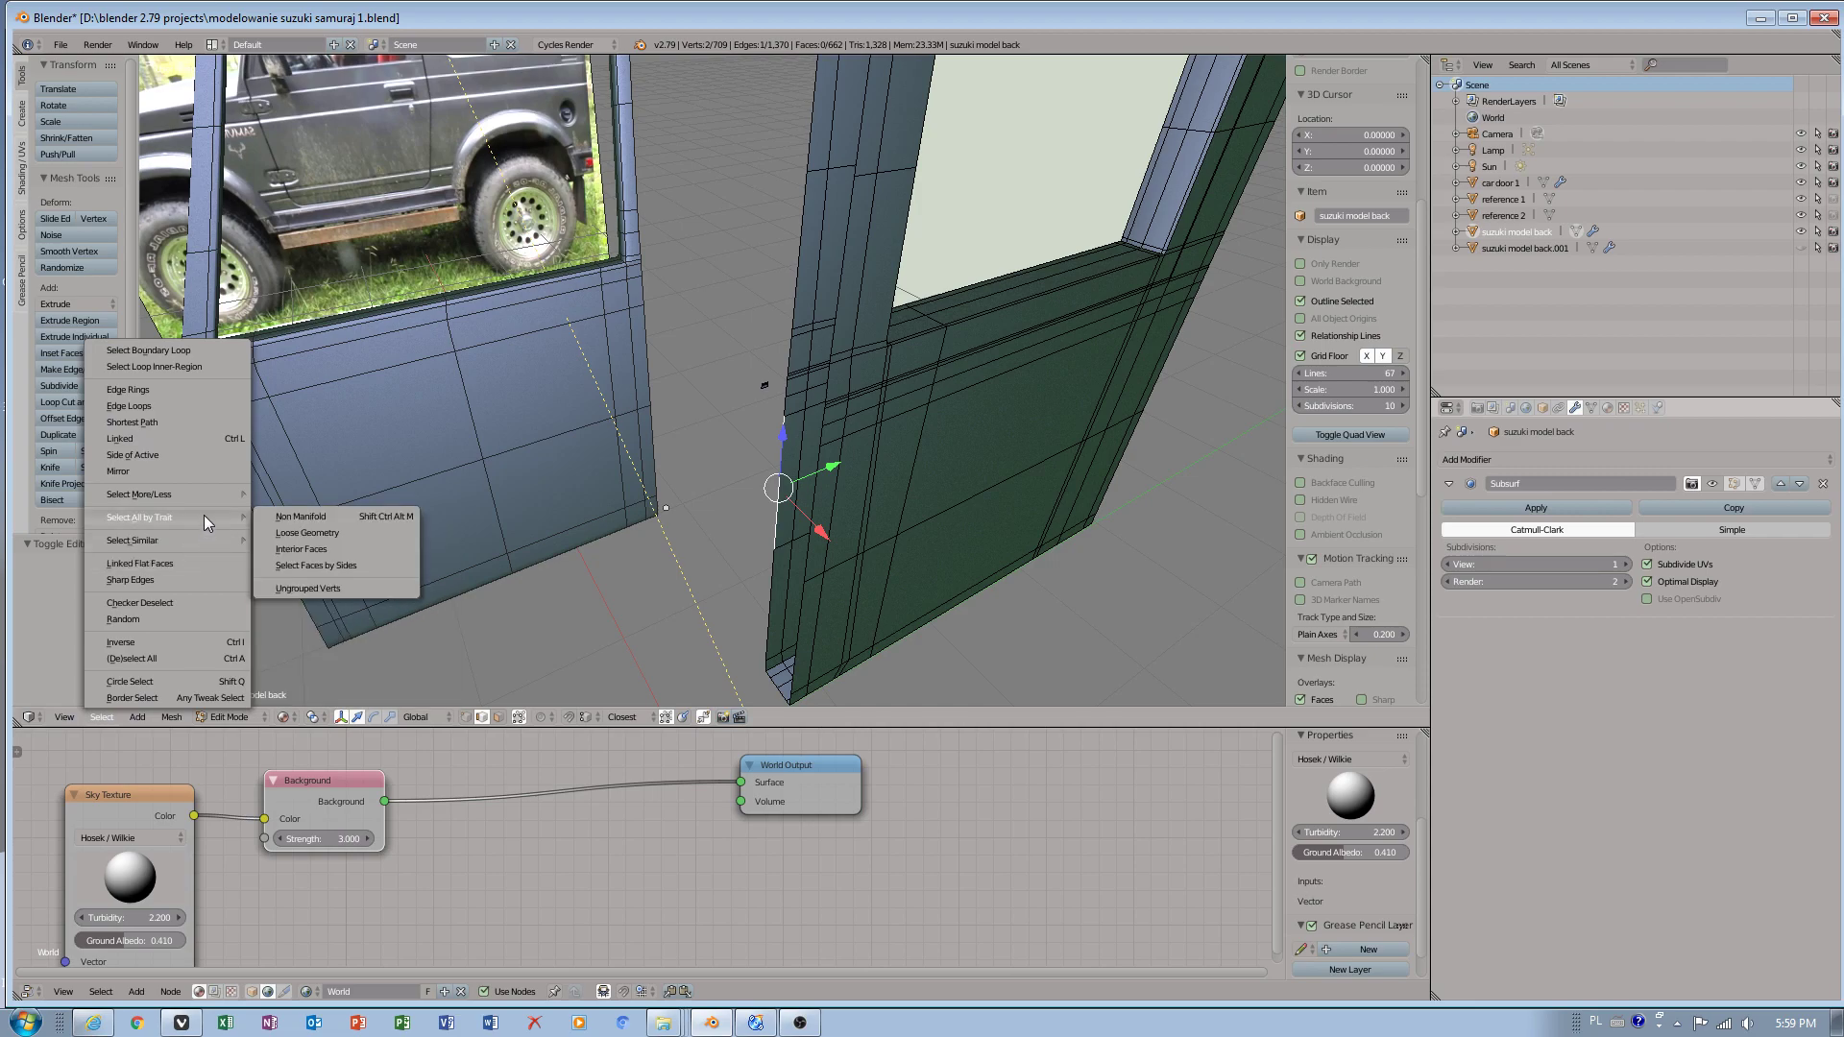
left_click(352, 516)
- Bridge the selected open edge loops around the door opening with Bridge Edge Loops
middle_click_drag(576, 399, 907, 460)
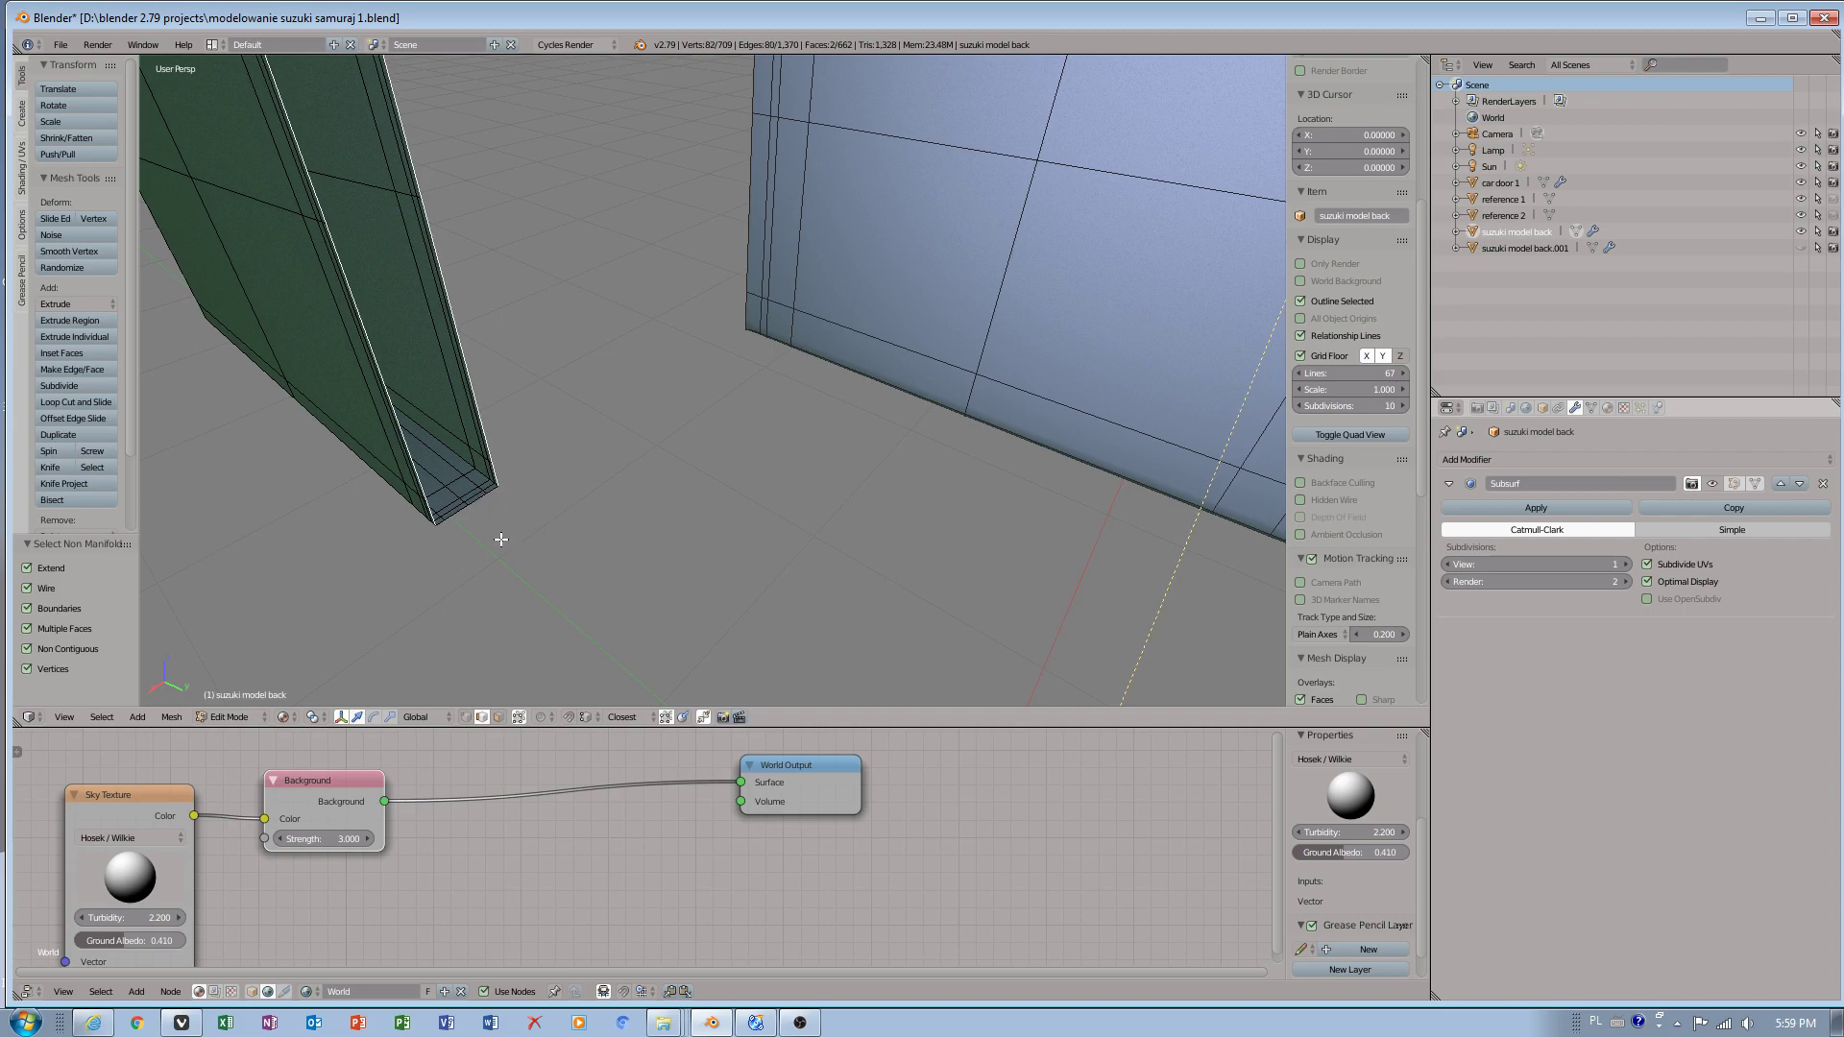
key("w")
scroll(638, 517, "down", 5)
middle_click_drag(639, 517, 812, 353)
scroll(768, 401, "up", 6)
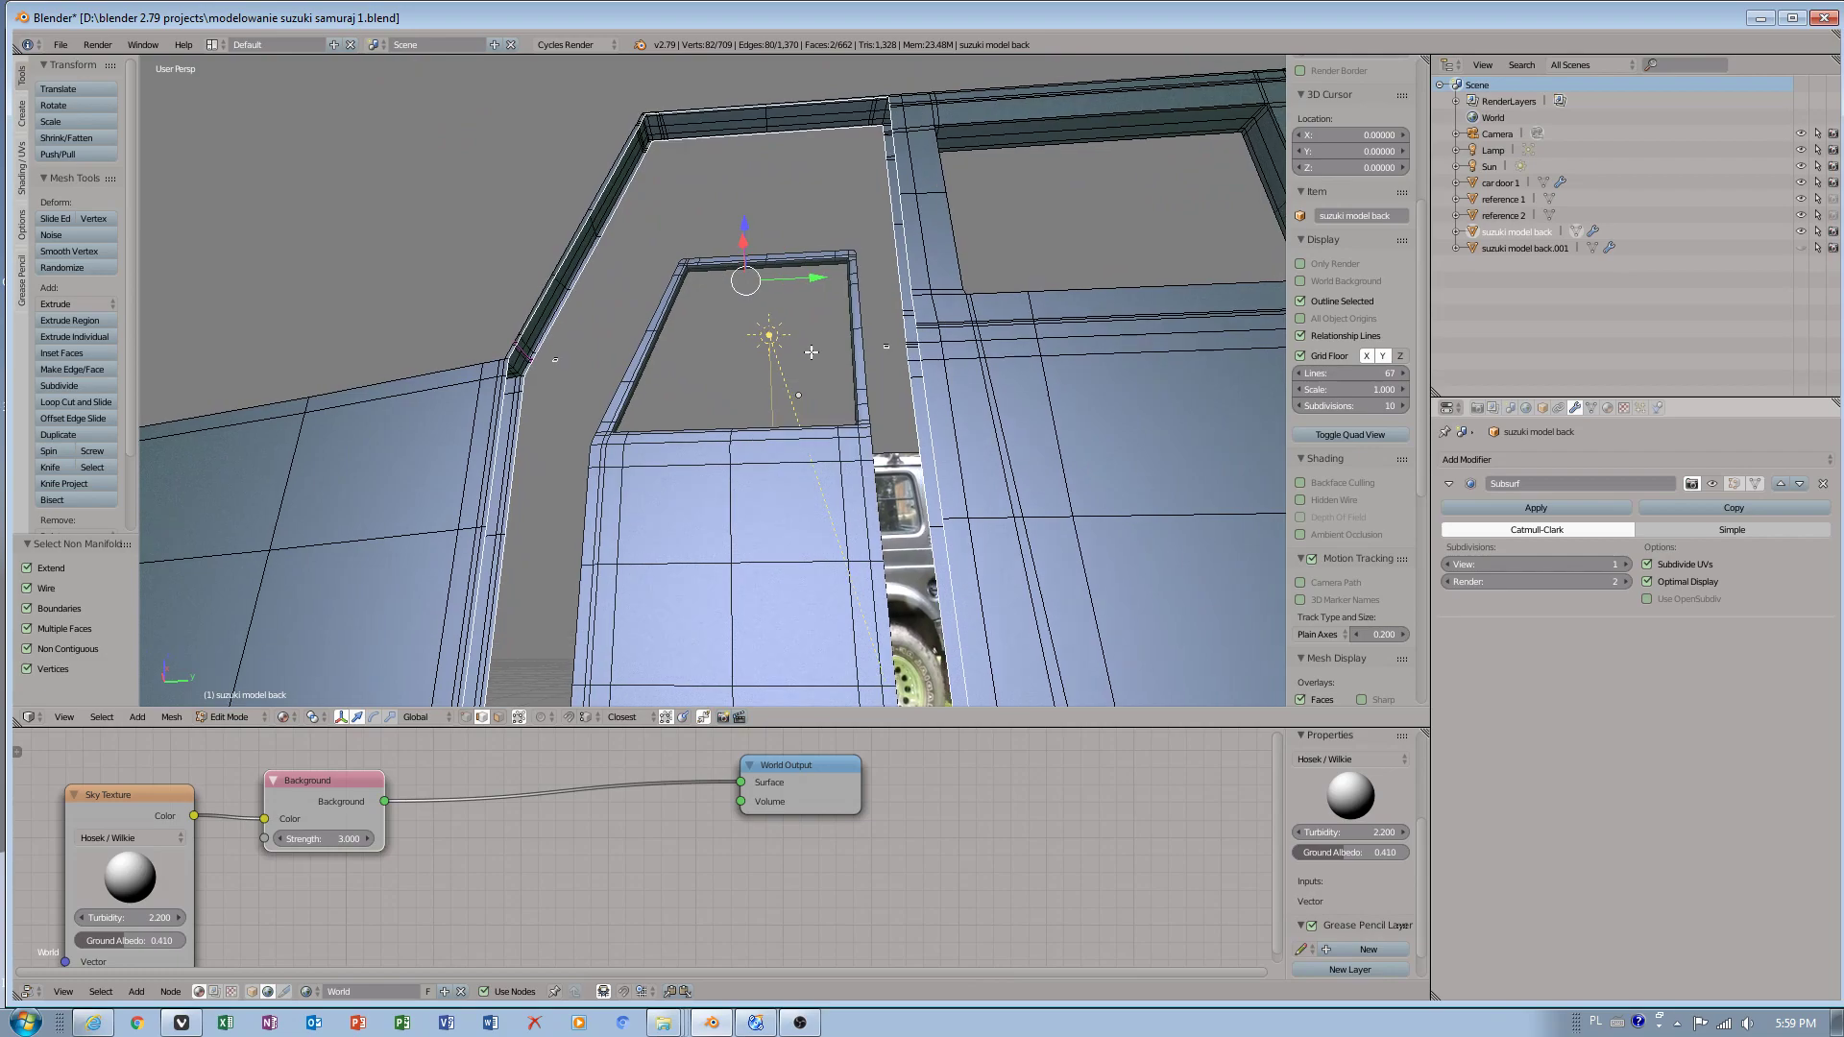
key("ctrl+e")
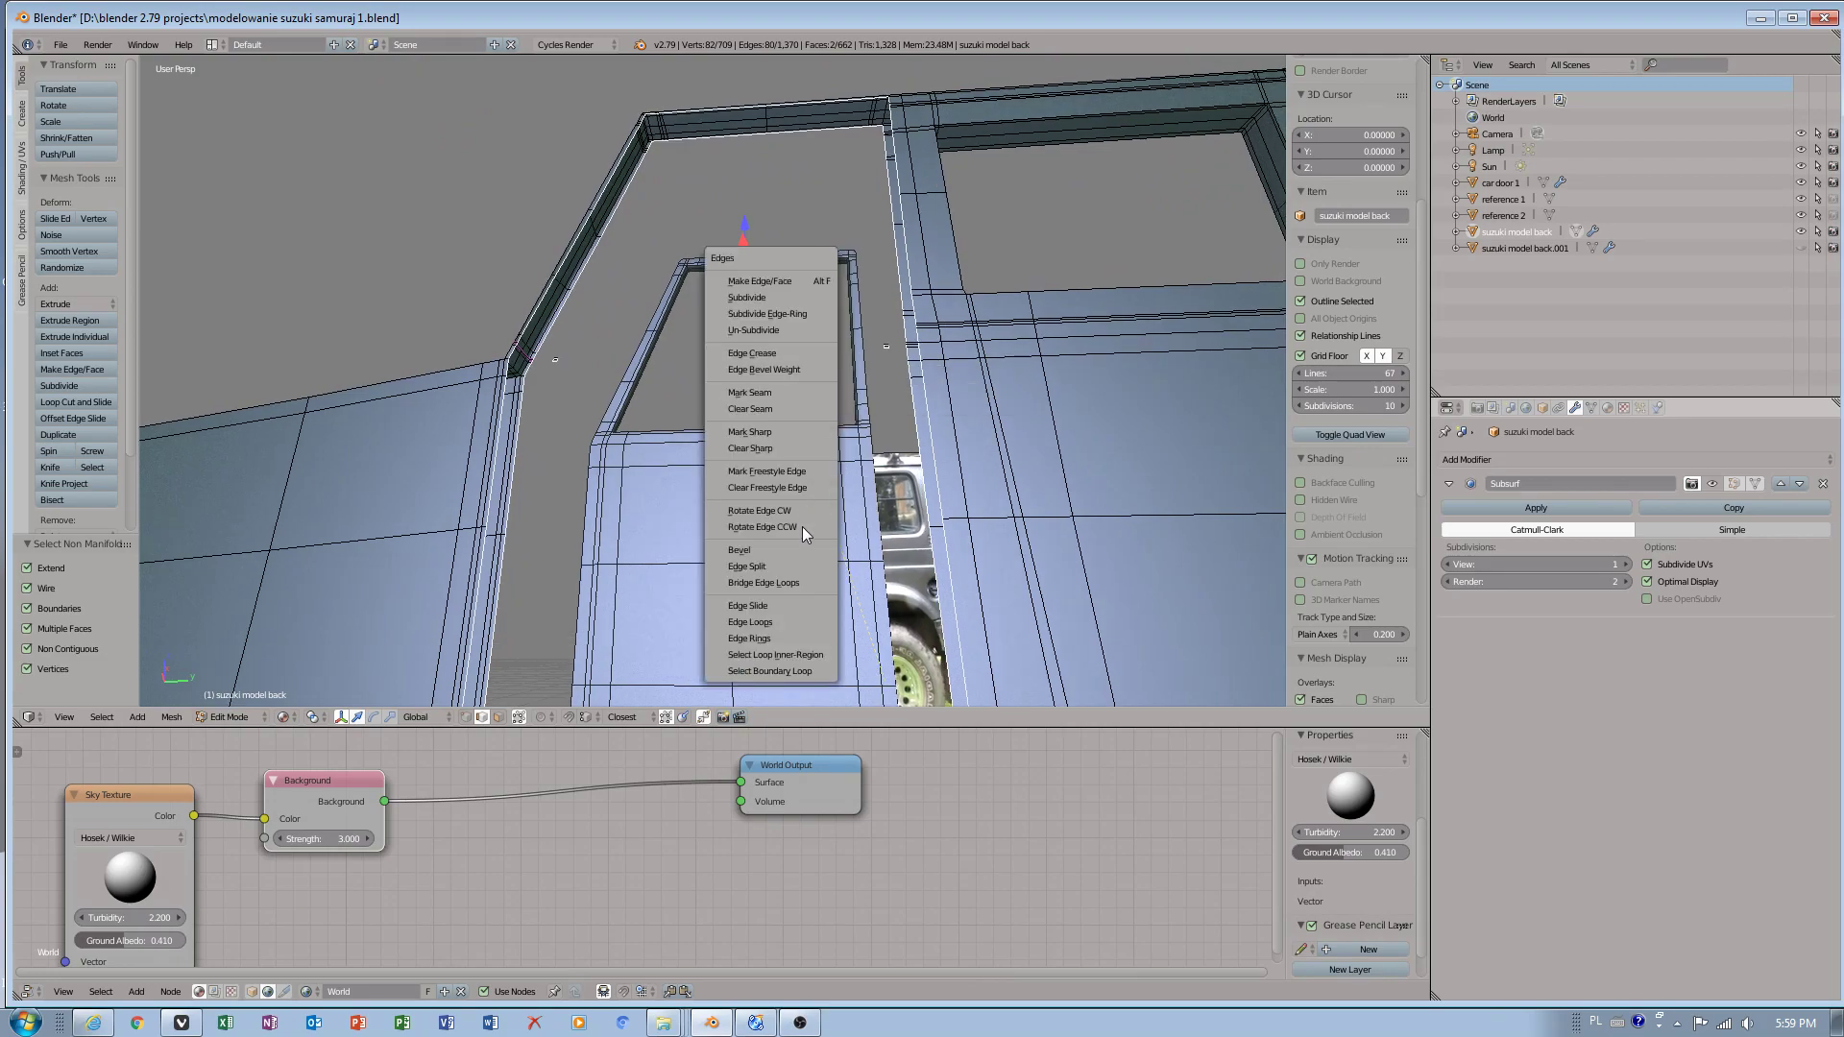
left_click(791, 582)
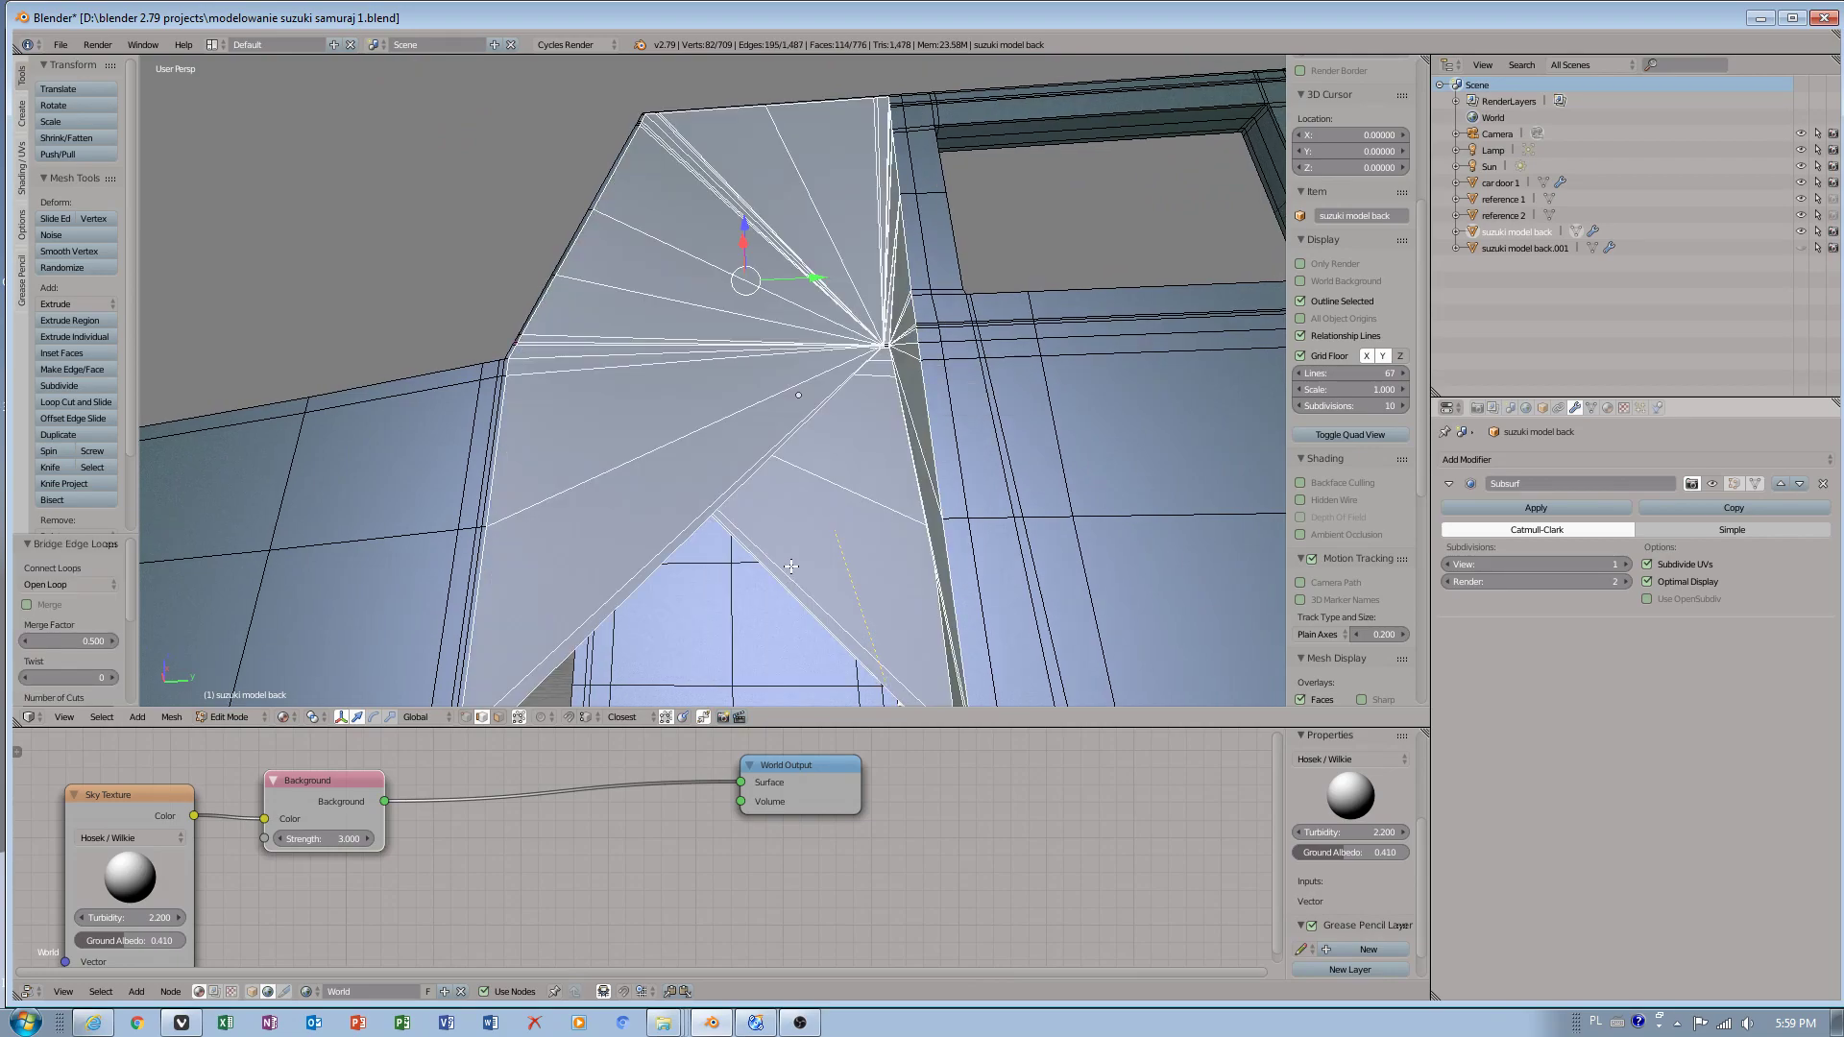
- Undo the last bridge and delete the small faces at window-line height on both pillars of the door opening
key("ctrl+z")
middle_click_drag(791, 567, 538, 691)
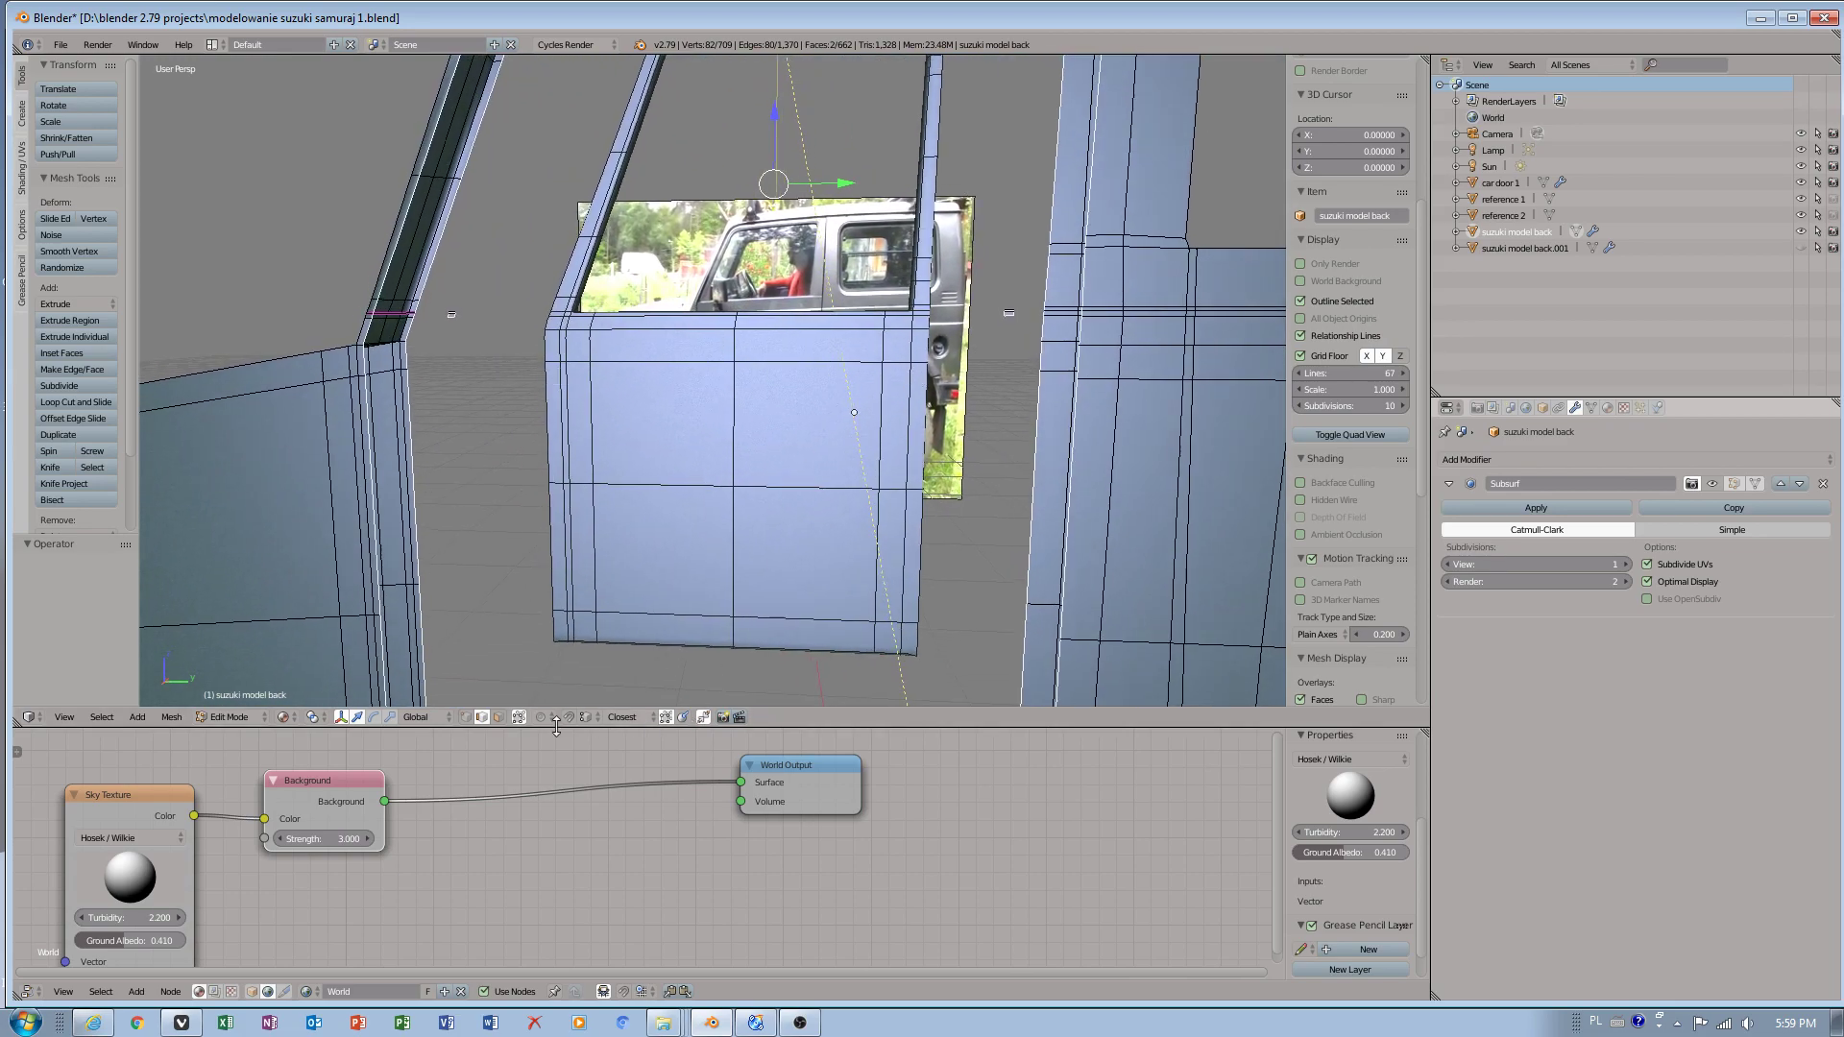
left_click(498, 718)
right_click(444, 333)
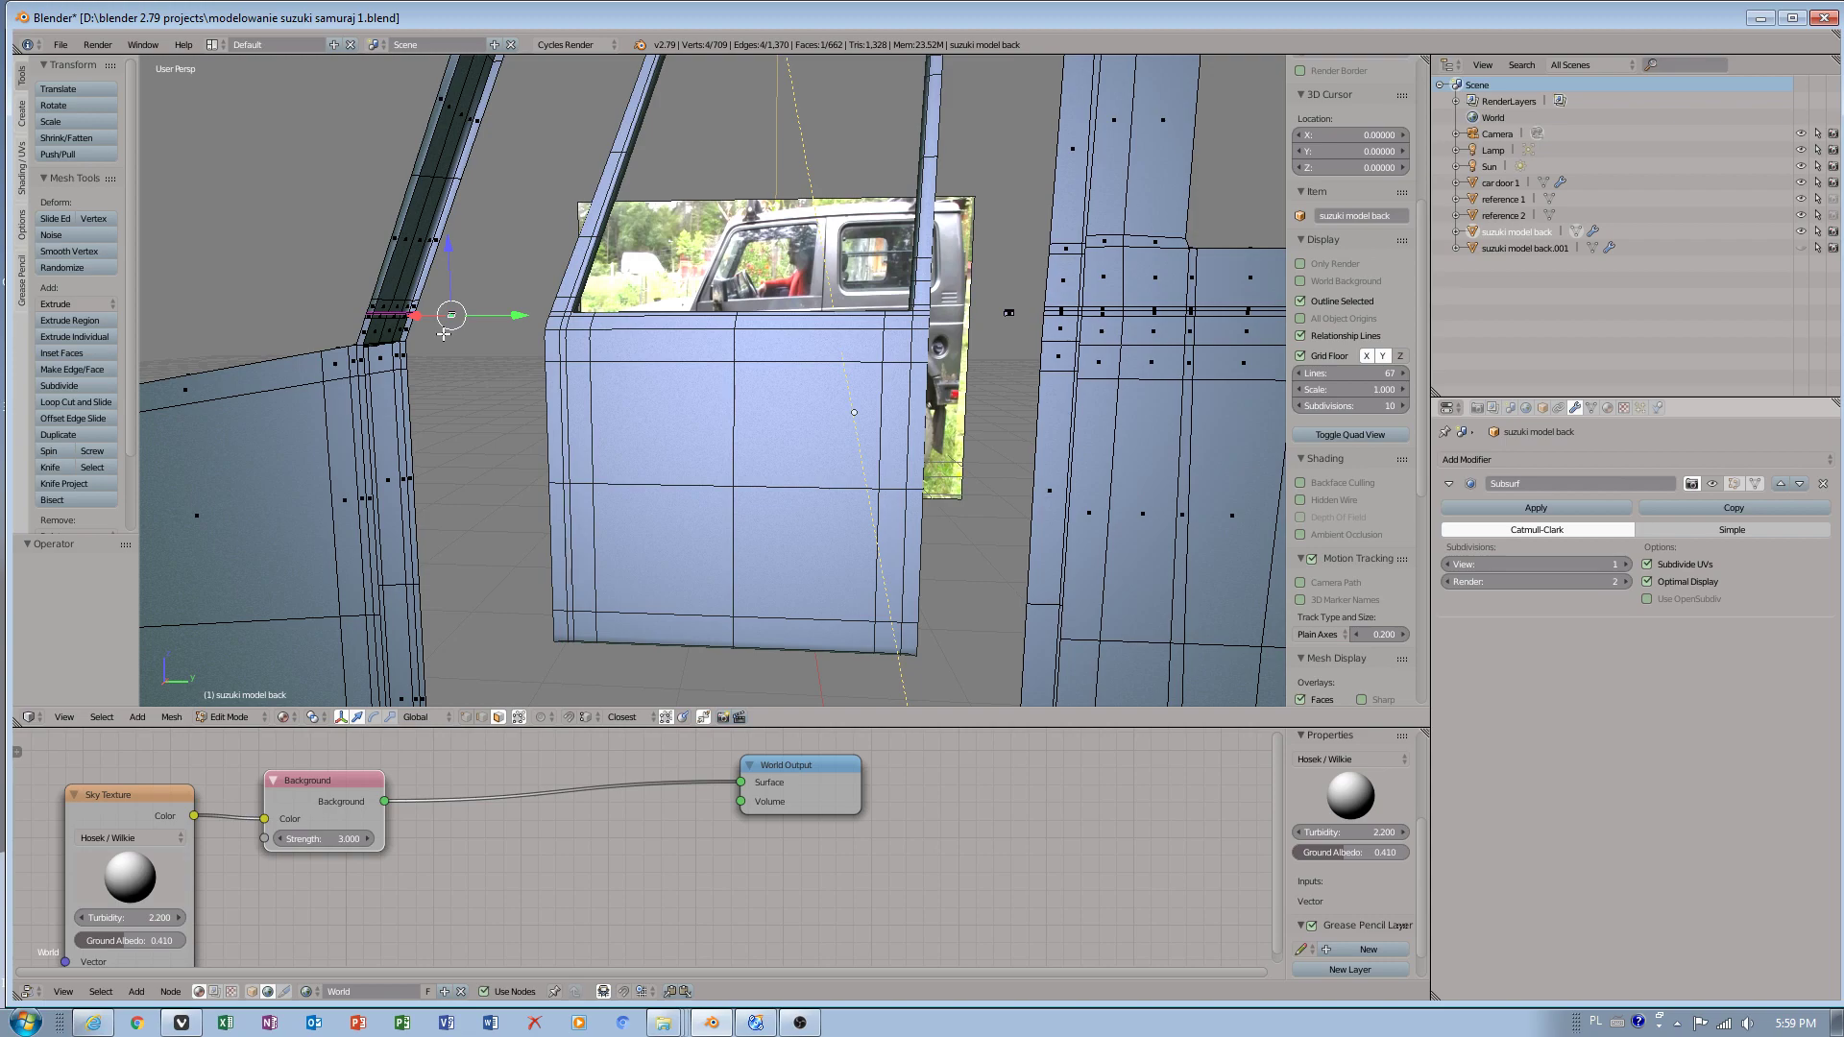
right_click(1009, 331, "shift")
left_click(519, 718)
middle_click_drag(429, 447, 483, 372)
right_click(447, 330)
left_click_drag(968, 295, 1002, 355)
key("x")
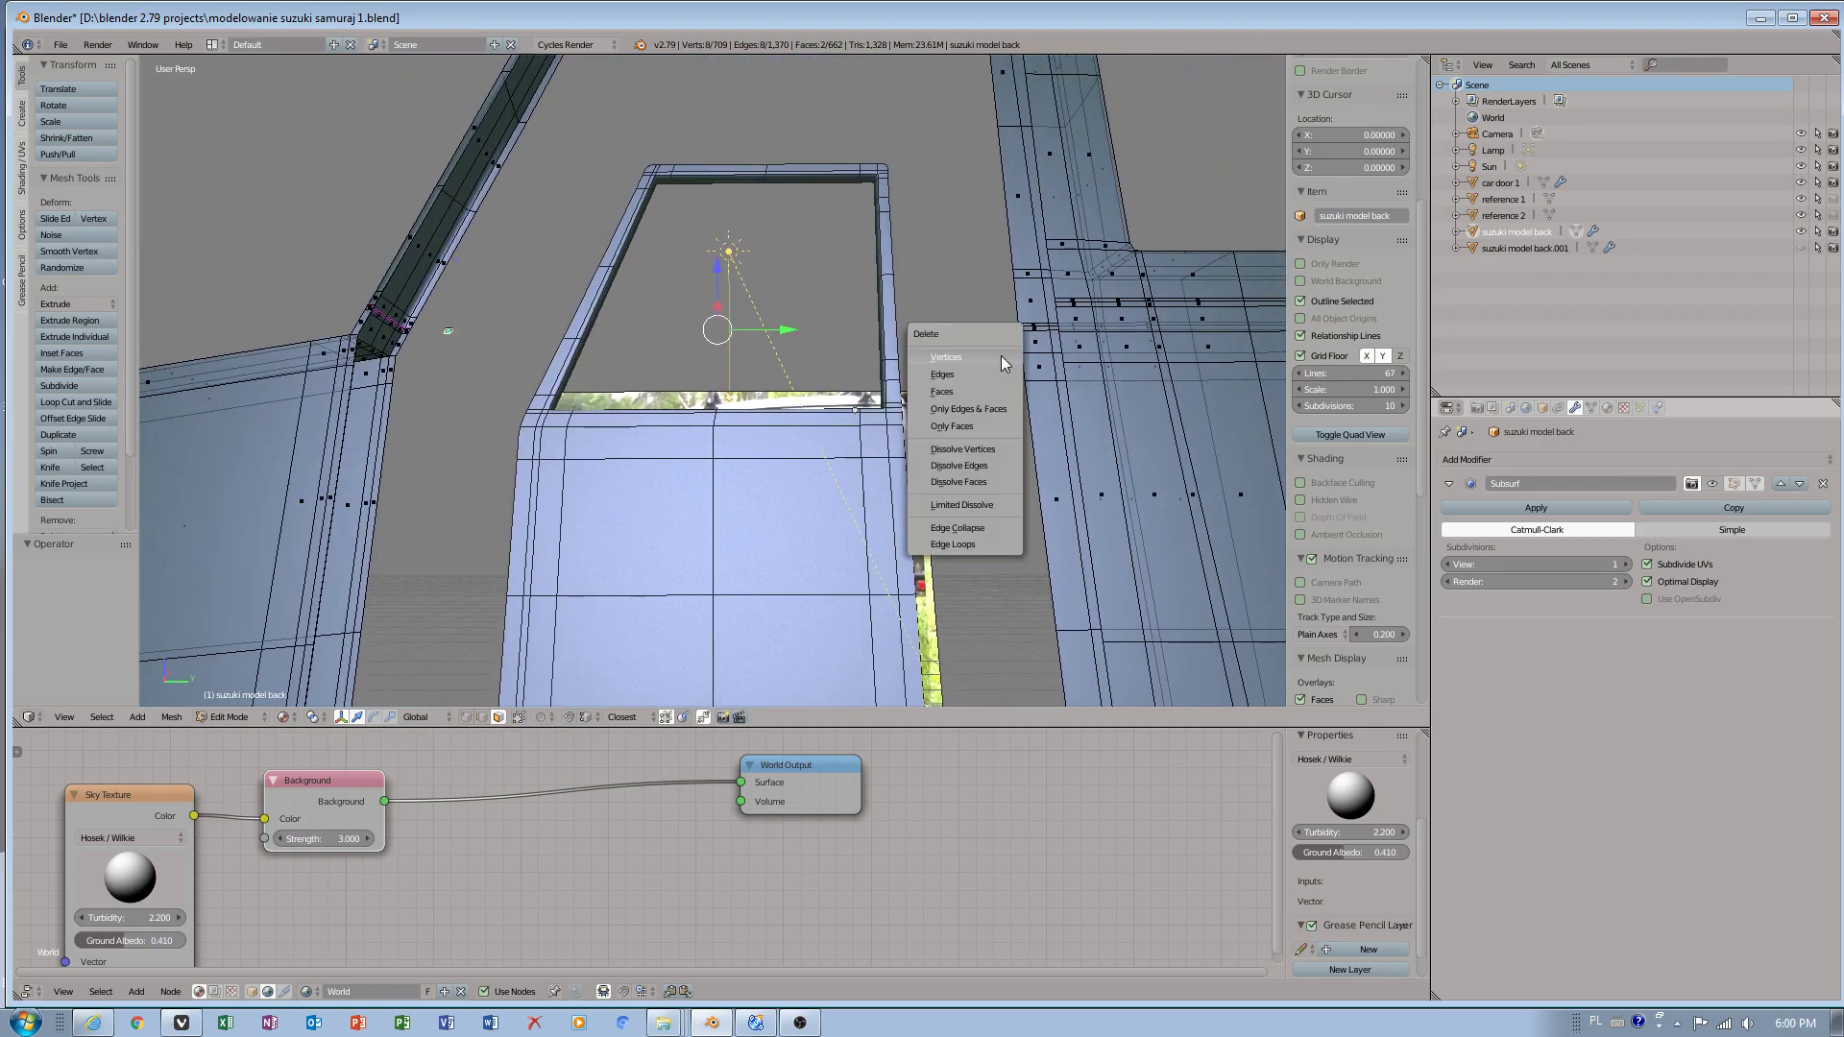
left_click(965, 388)
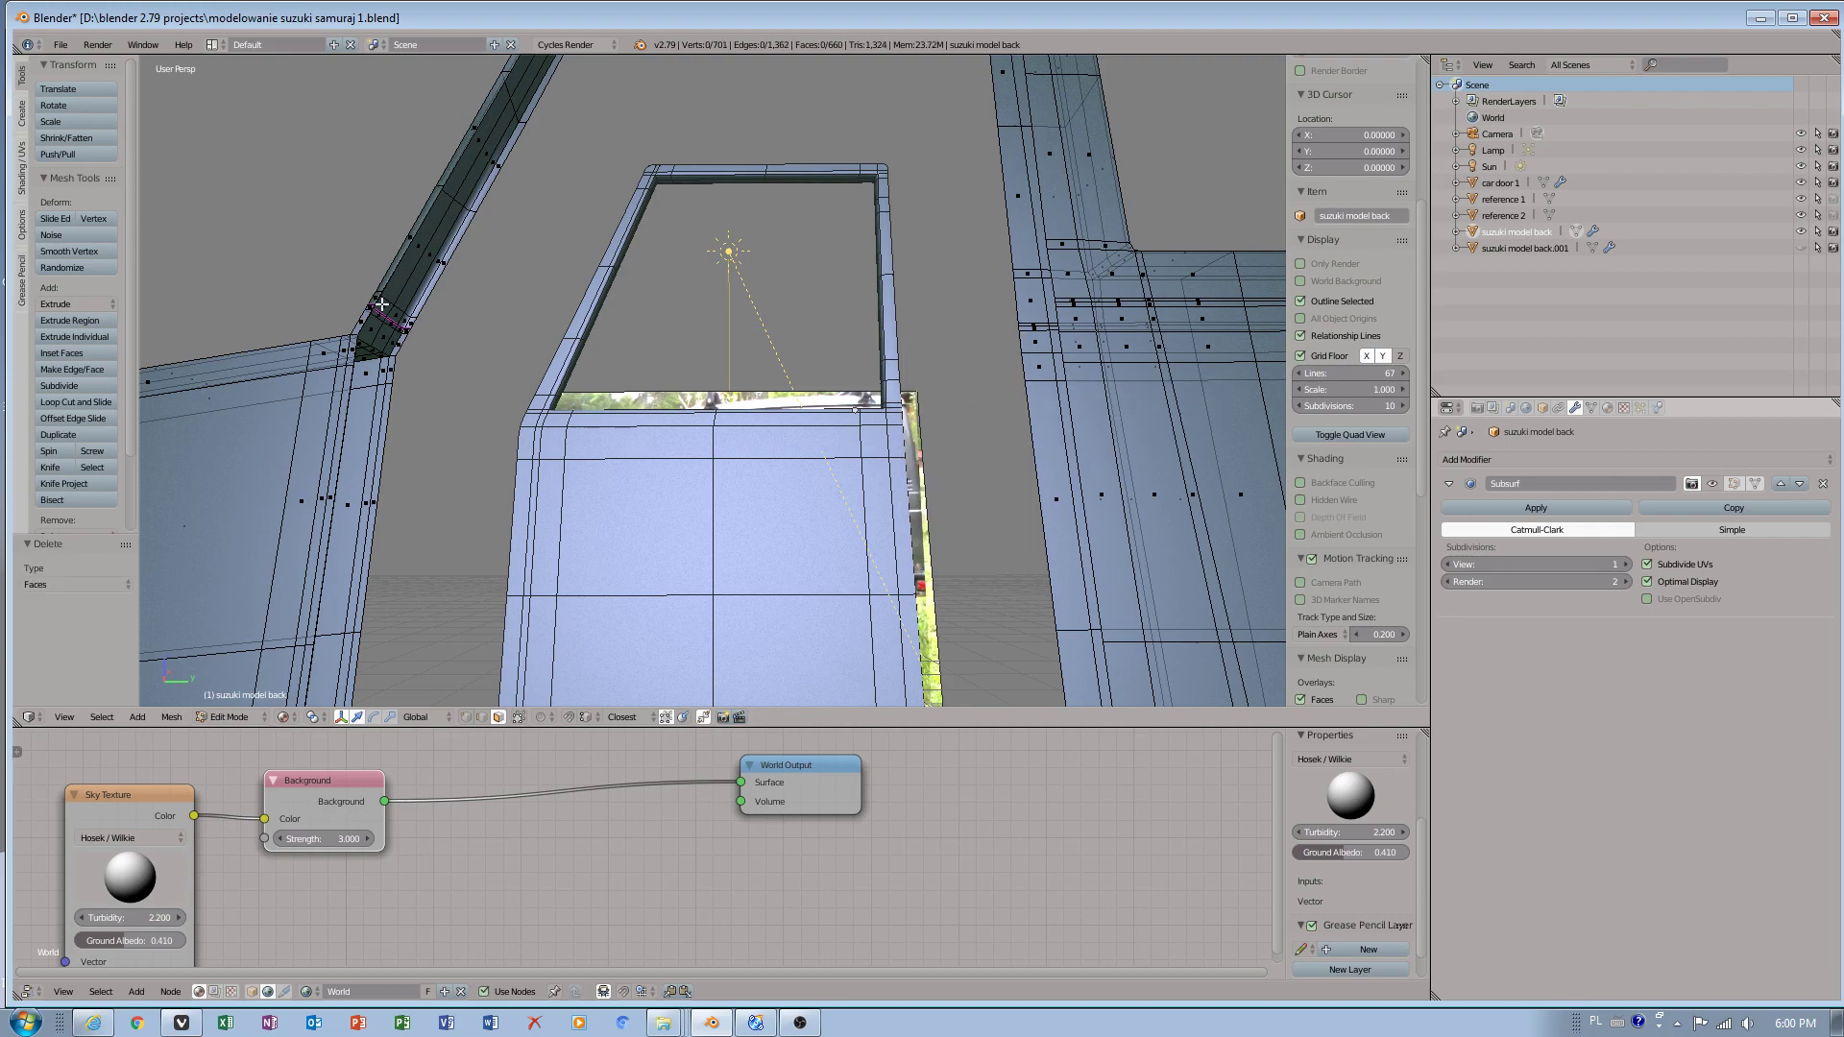
- Bridge the non-manifold border edges around the door opening with Bridge Edge Loops, excluding the edges at the pillars' bottom ends
left_click(519, 718)
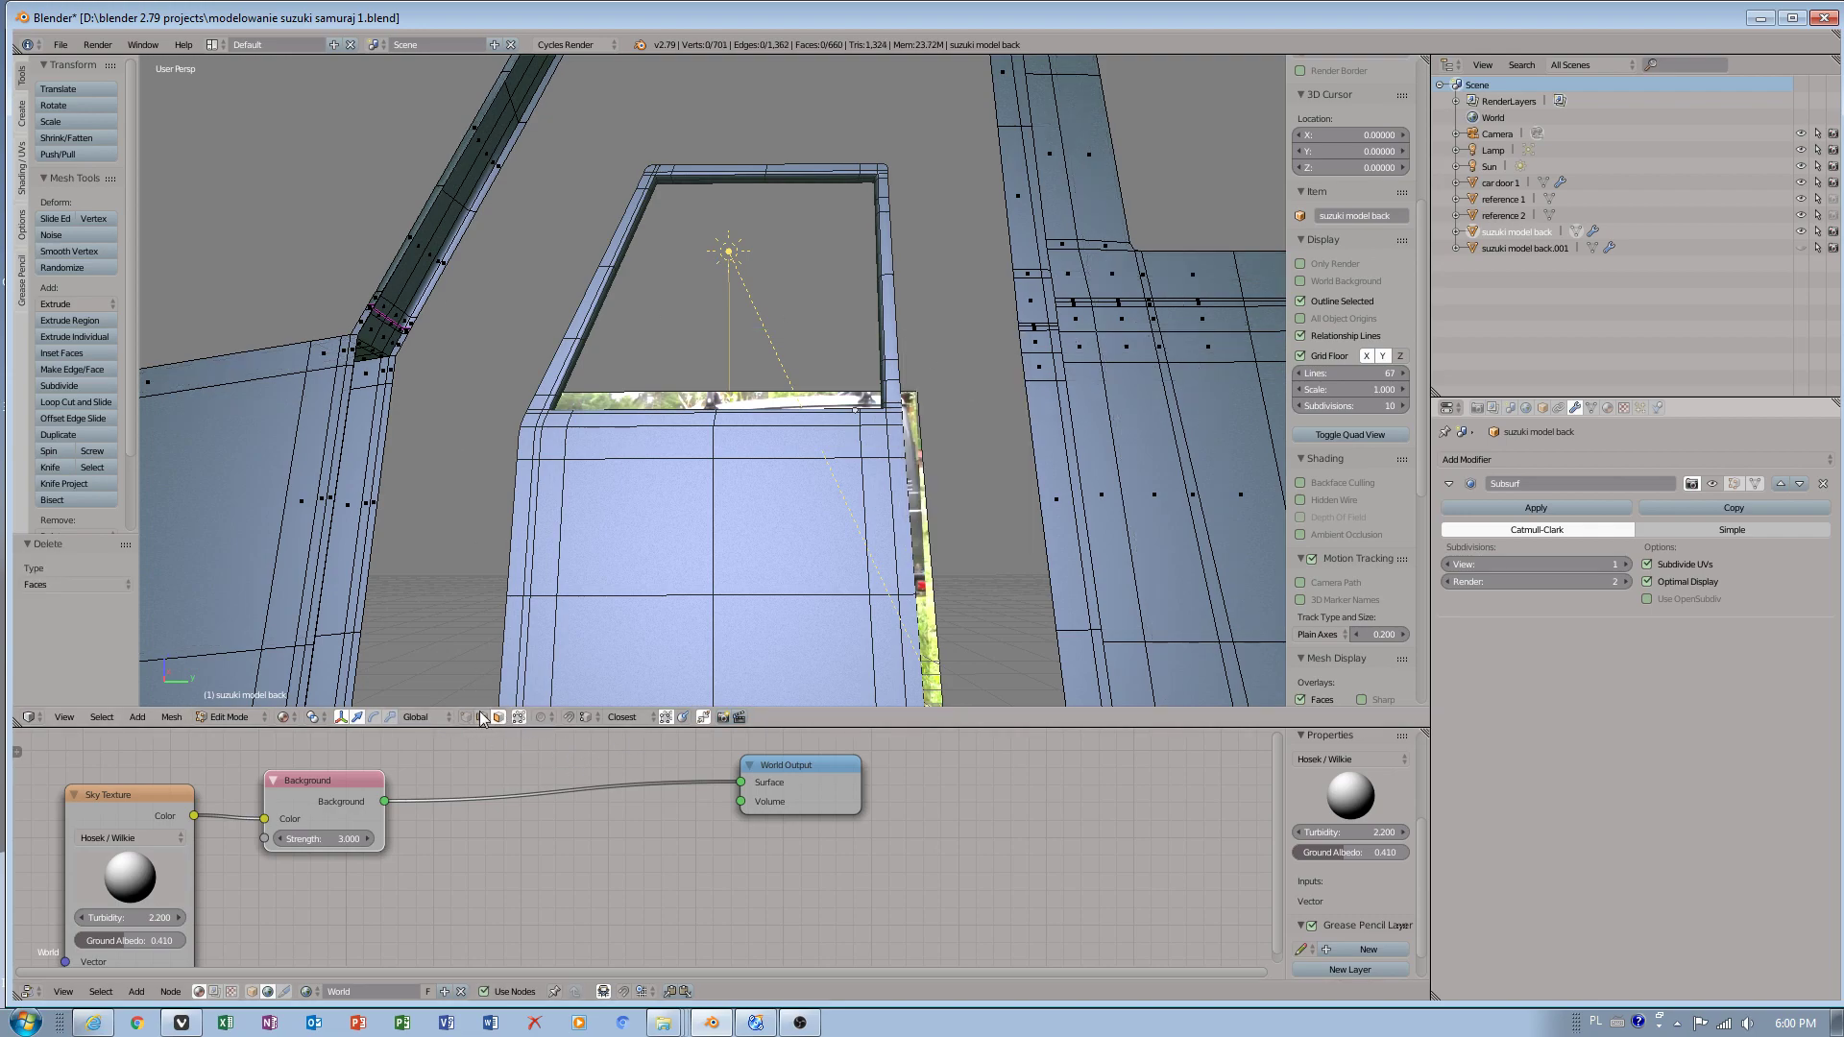
left_click(94, 718)
mouse_move(204, 517)
left_click(317, 513)
middle_click_drag(726, 446, 341, 598)
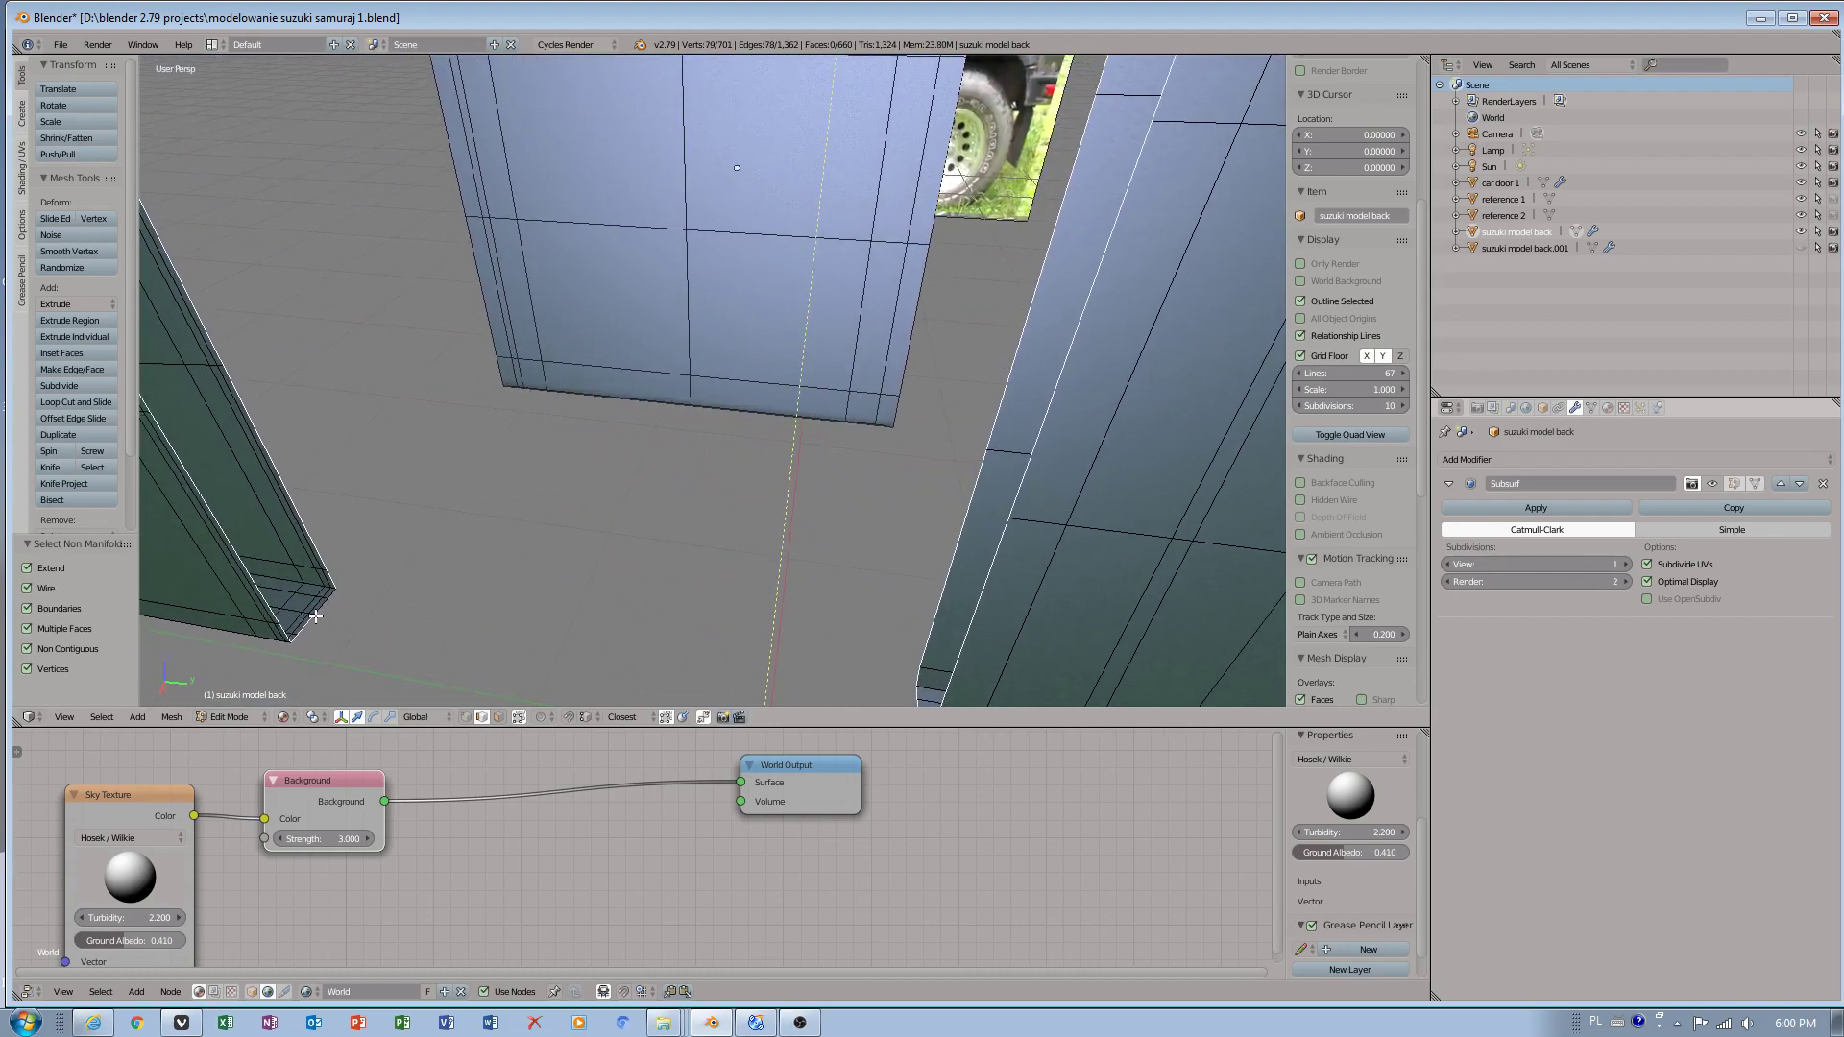
middle_click_drag(639, 625, 754, 622)
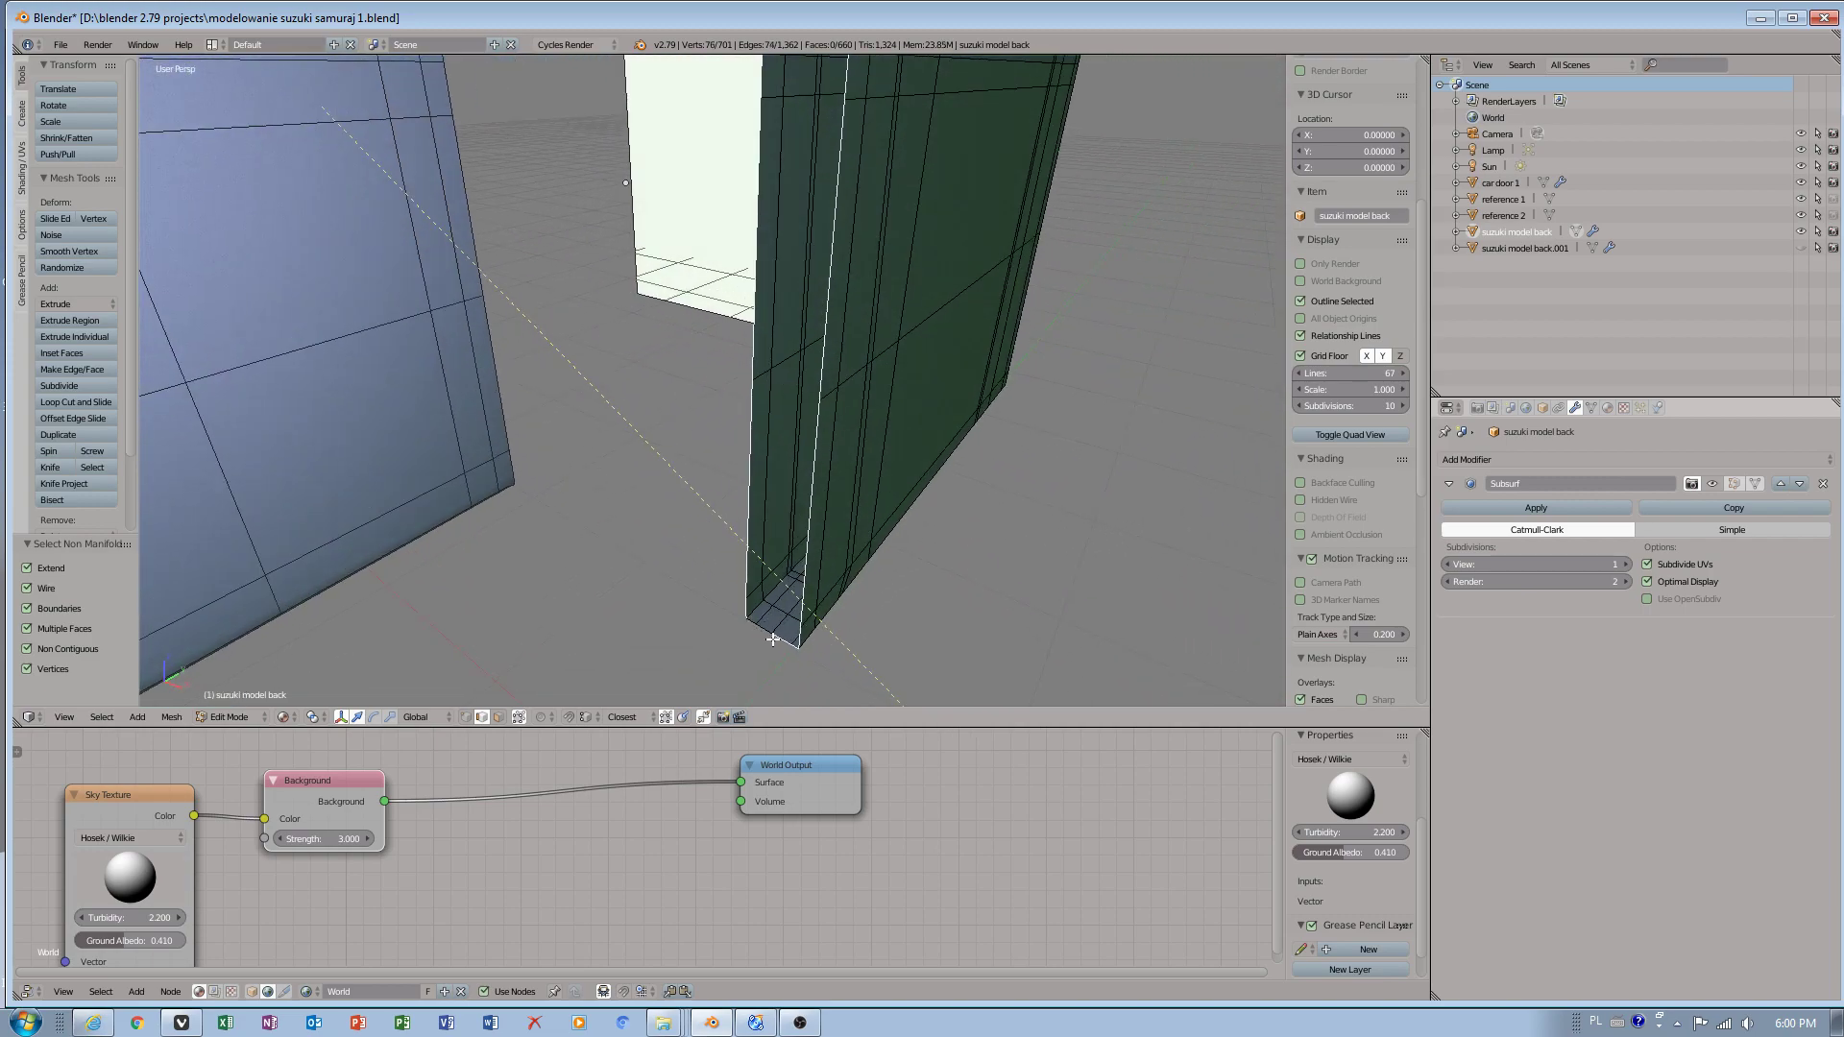
middle_click_drag(795, 648, 694, 237)
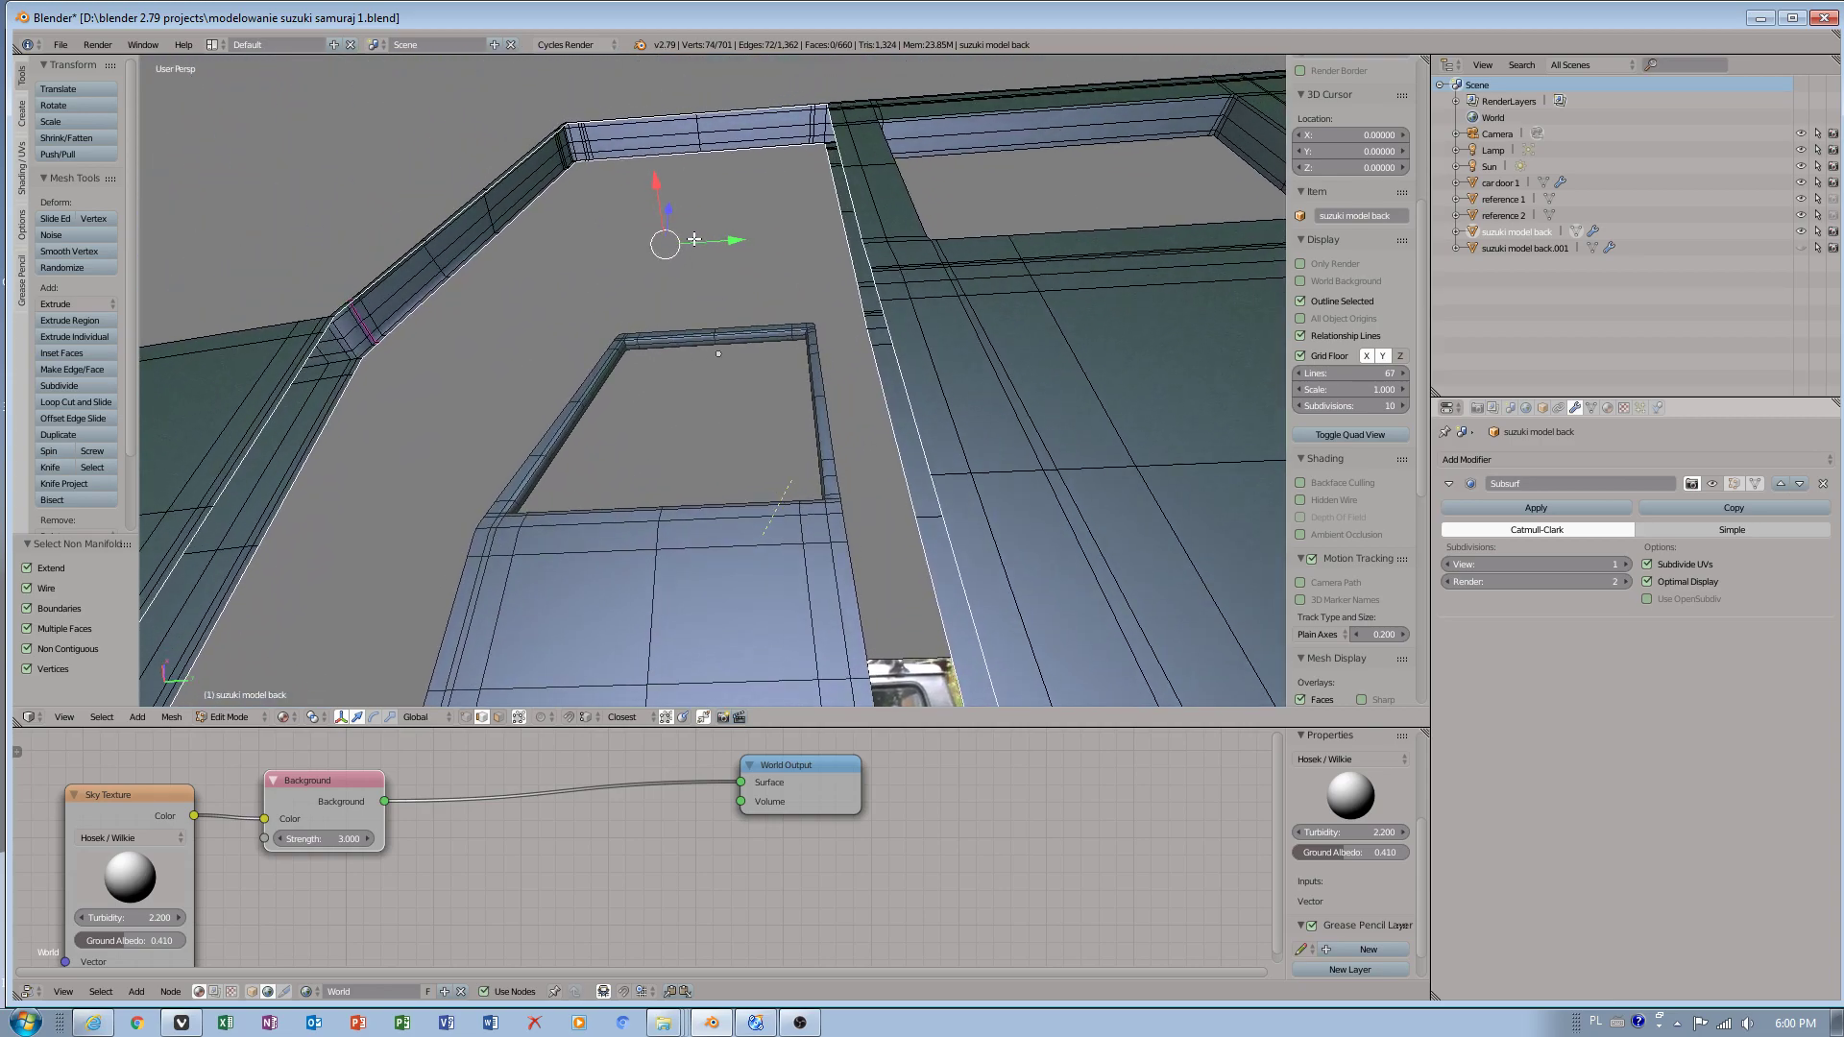
key("ctrl+e")
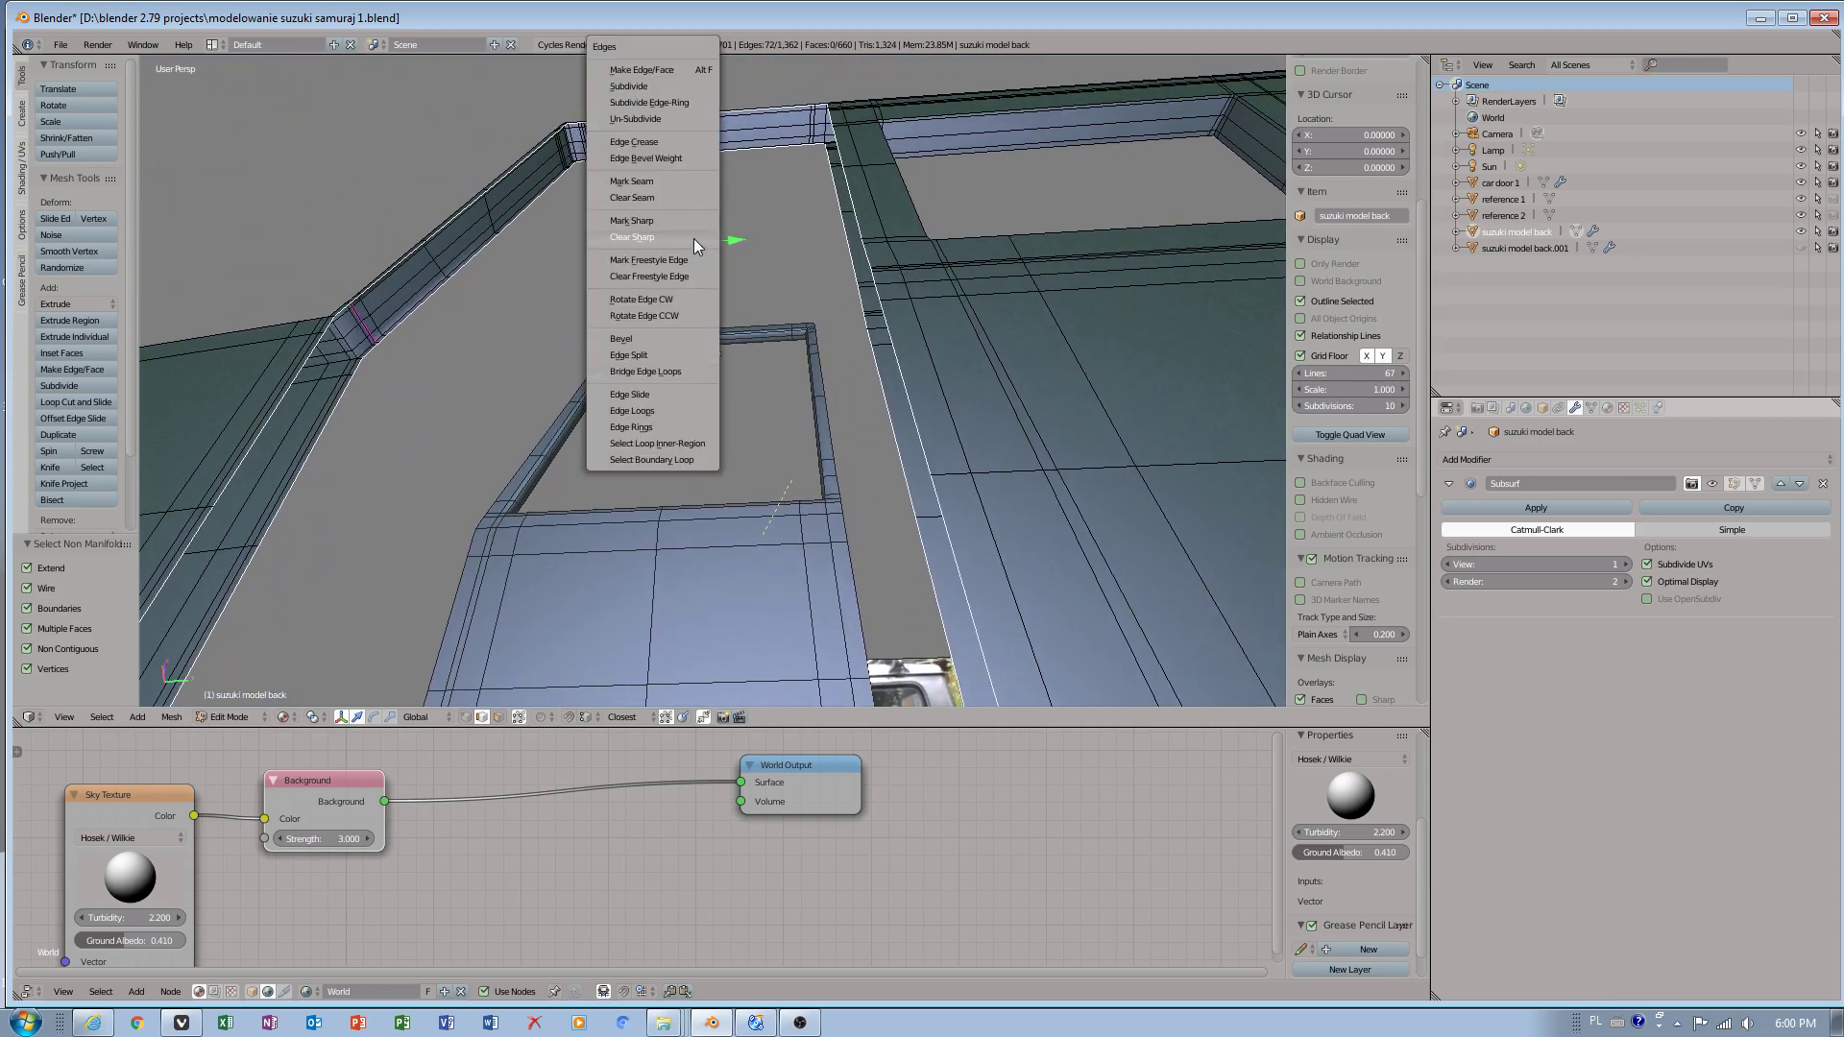
left_click(676, 371)
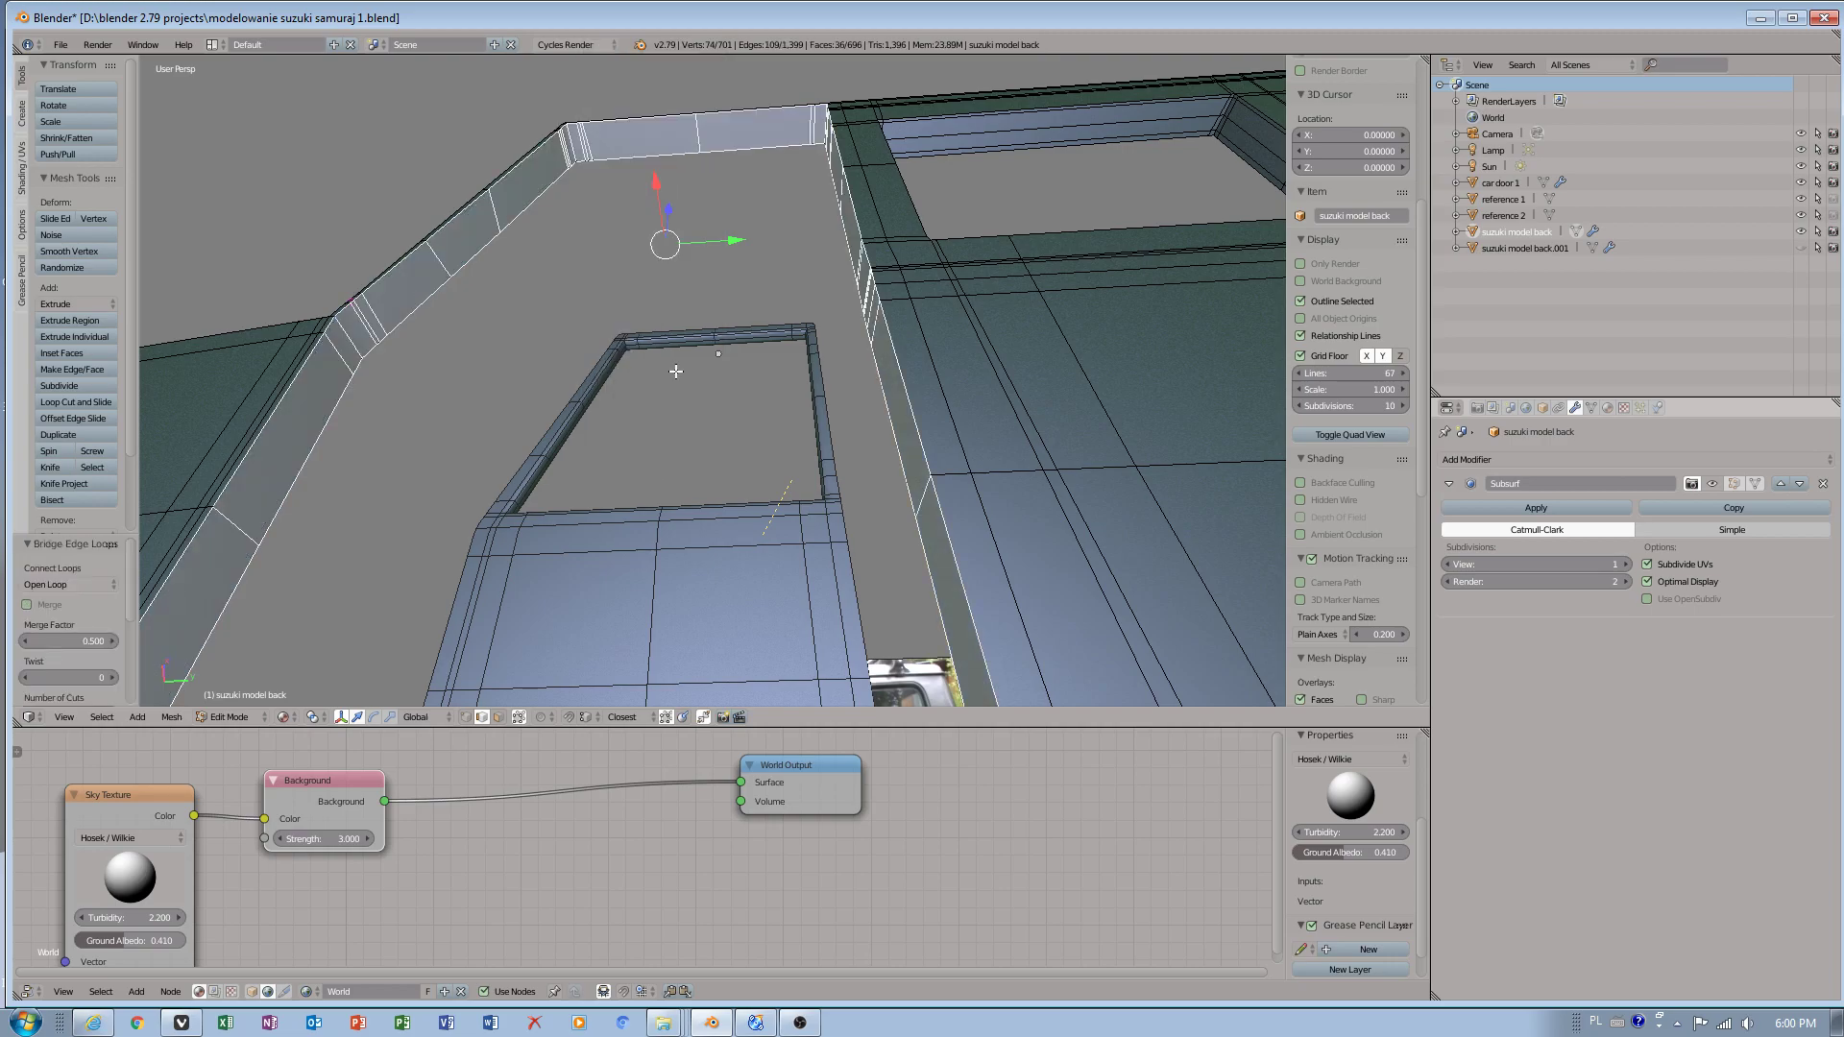
- Add a centred loop cut along the new bridged strip around the door opening
middle_click_drag(745, 399, 929, 453)
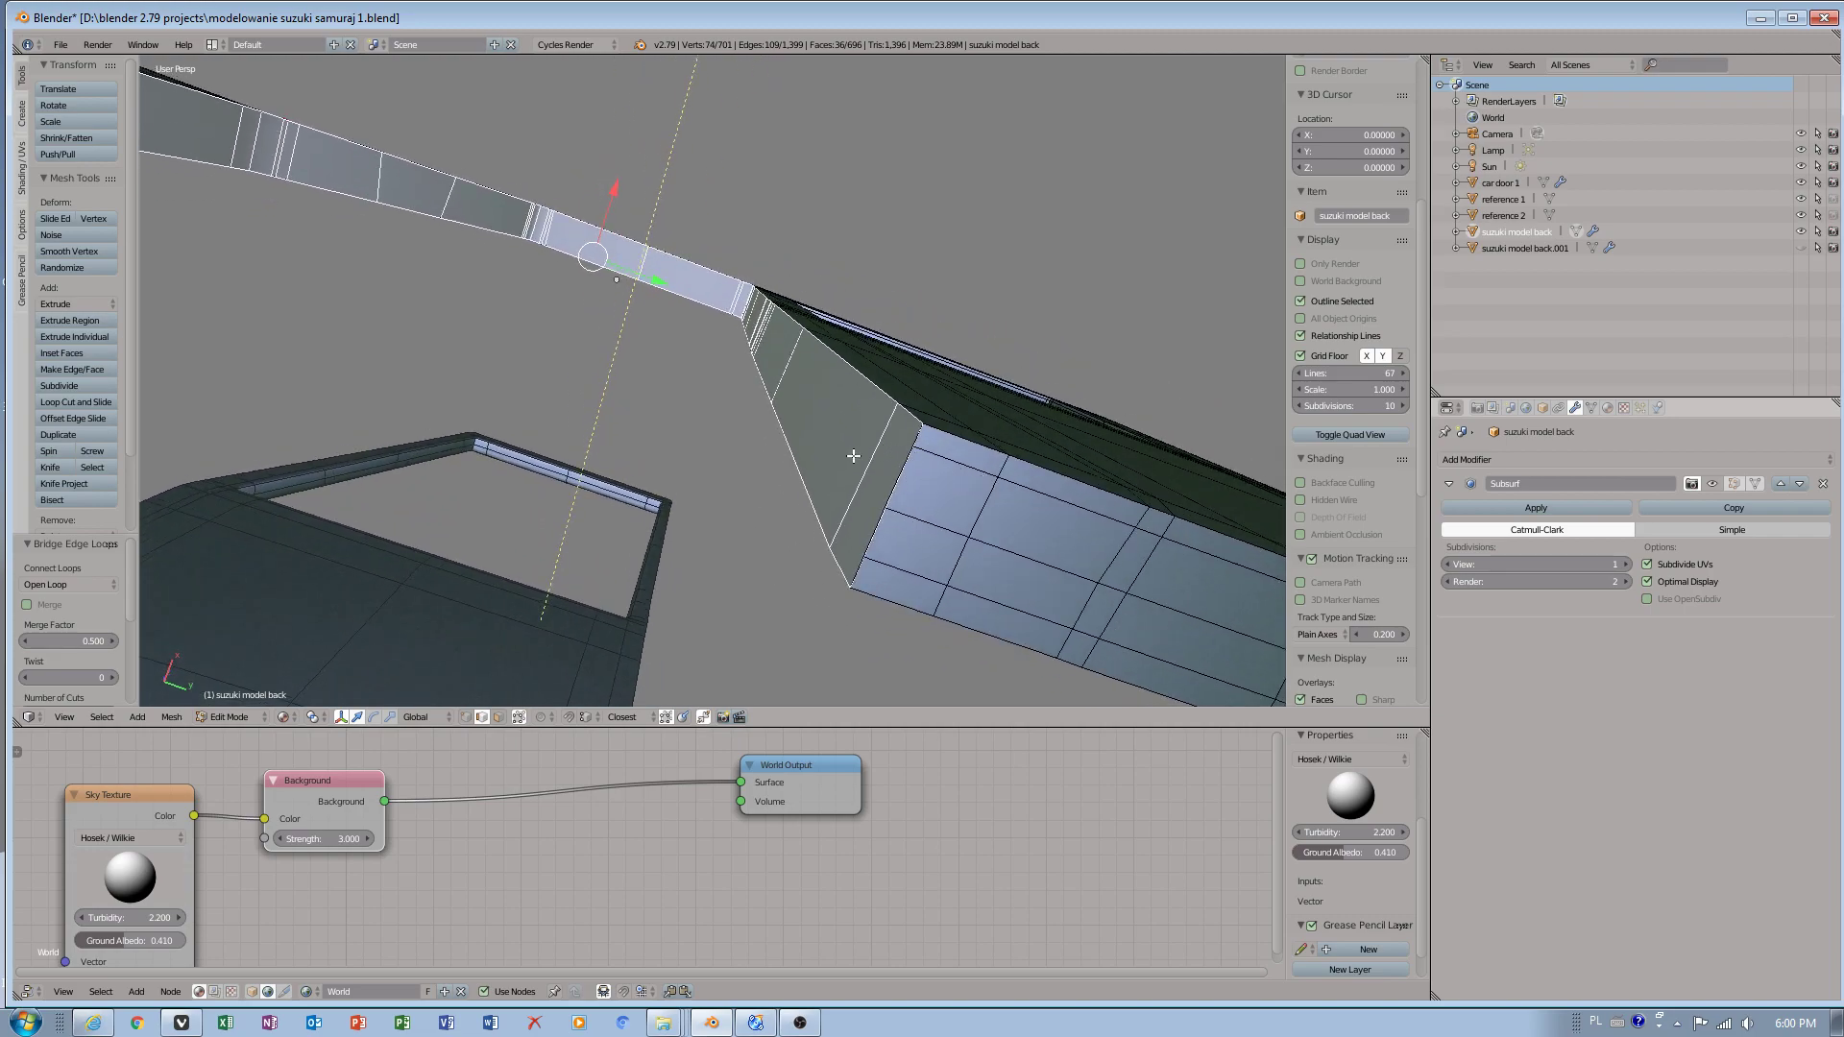
right_click(788, 366)
key("ctrl+r")
left_click(789, 367)
left_click(788, 368)
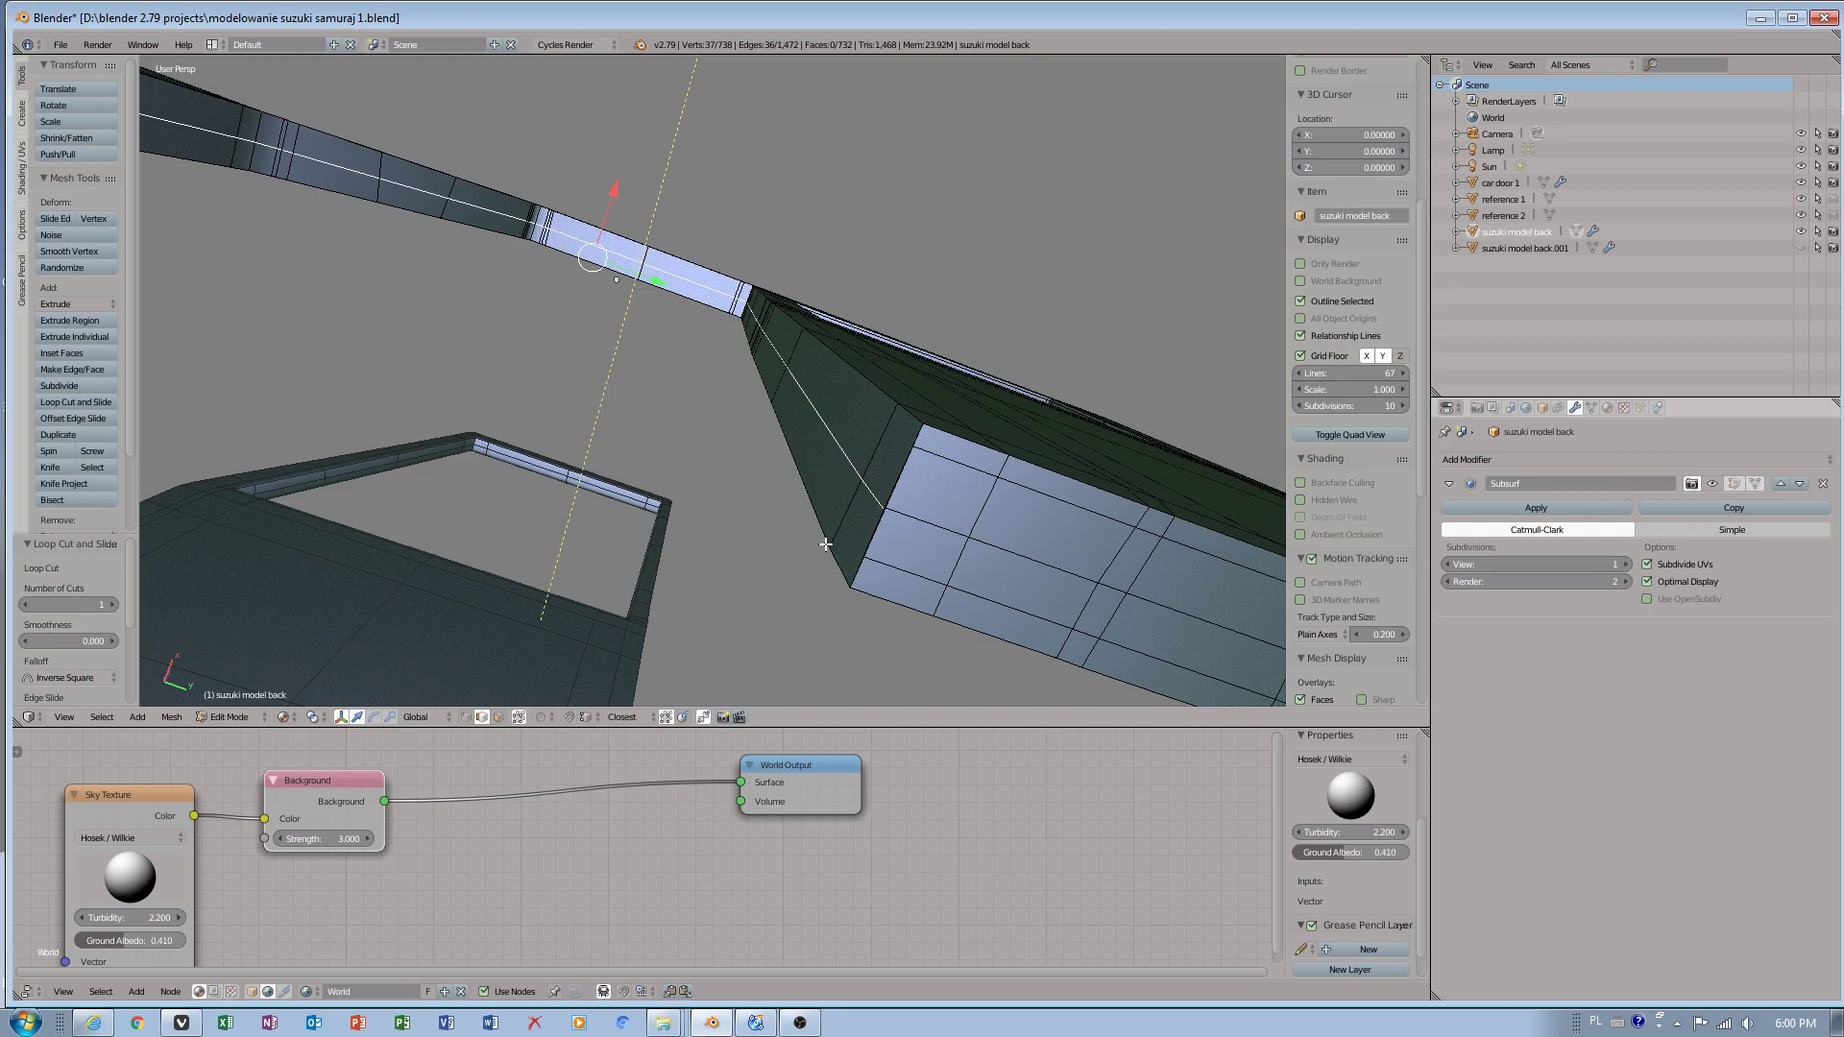
- Add two more loop cuts along the bridged strip, one on each side of the centre loop near its borders
right_click(859, 536)
right_click(835, 520)
key("ctrl+r")
left_click(832, 524)
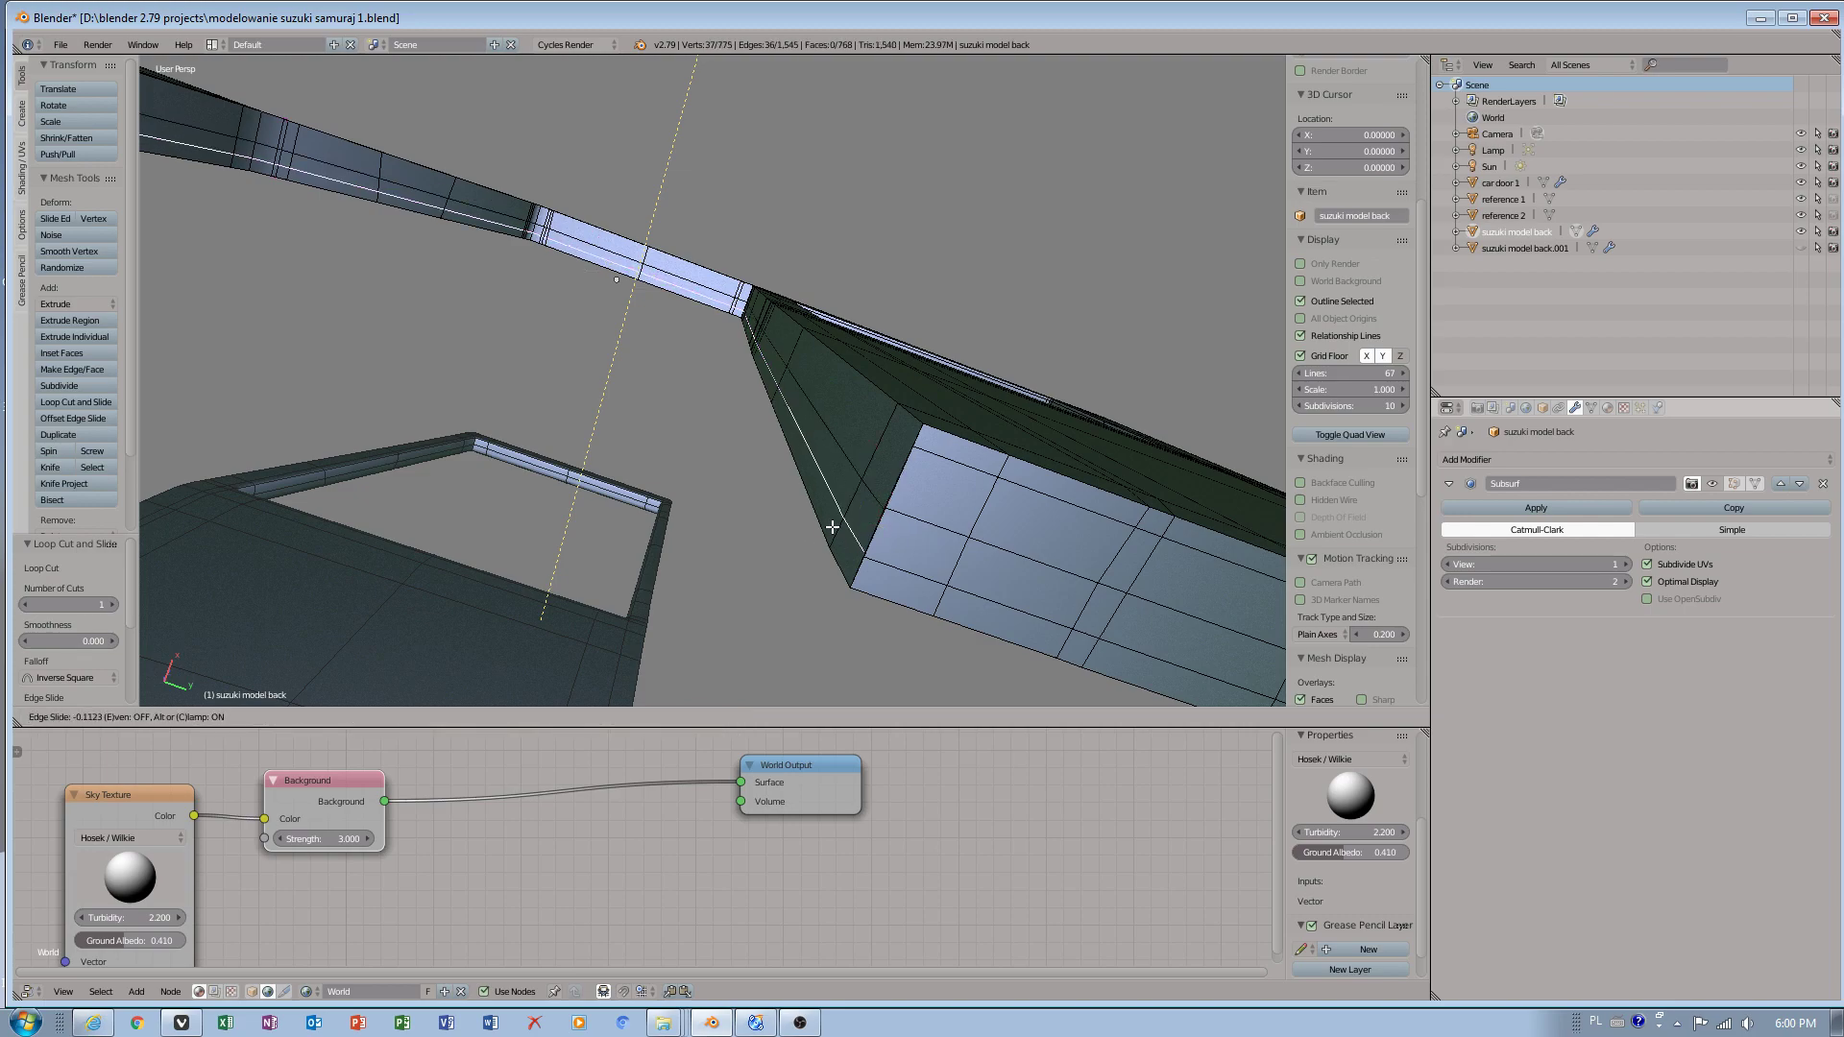
left_click(908, 475)
key("ctrl+r")
left_click(883, 434)
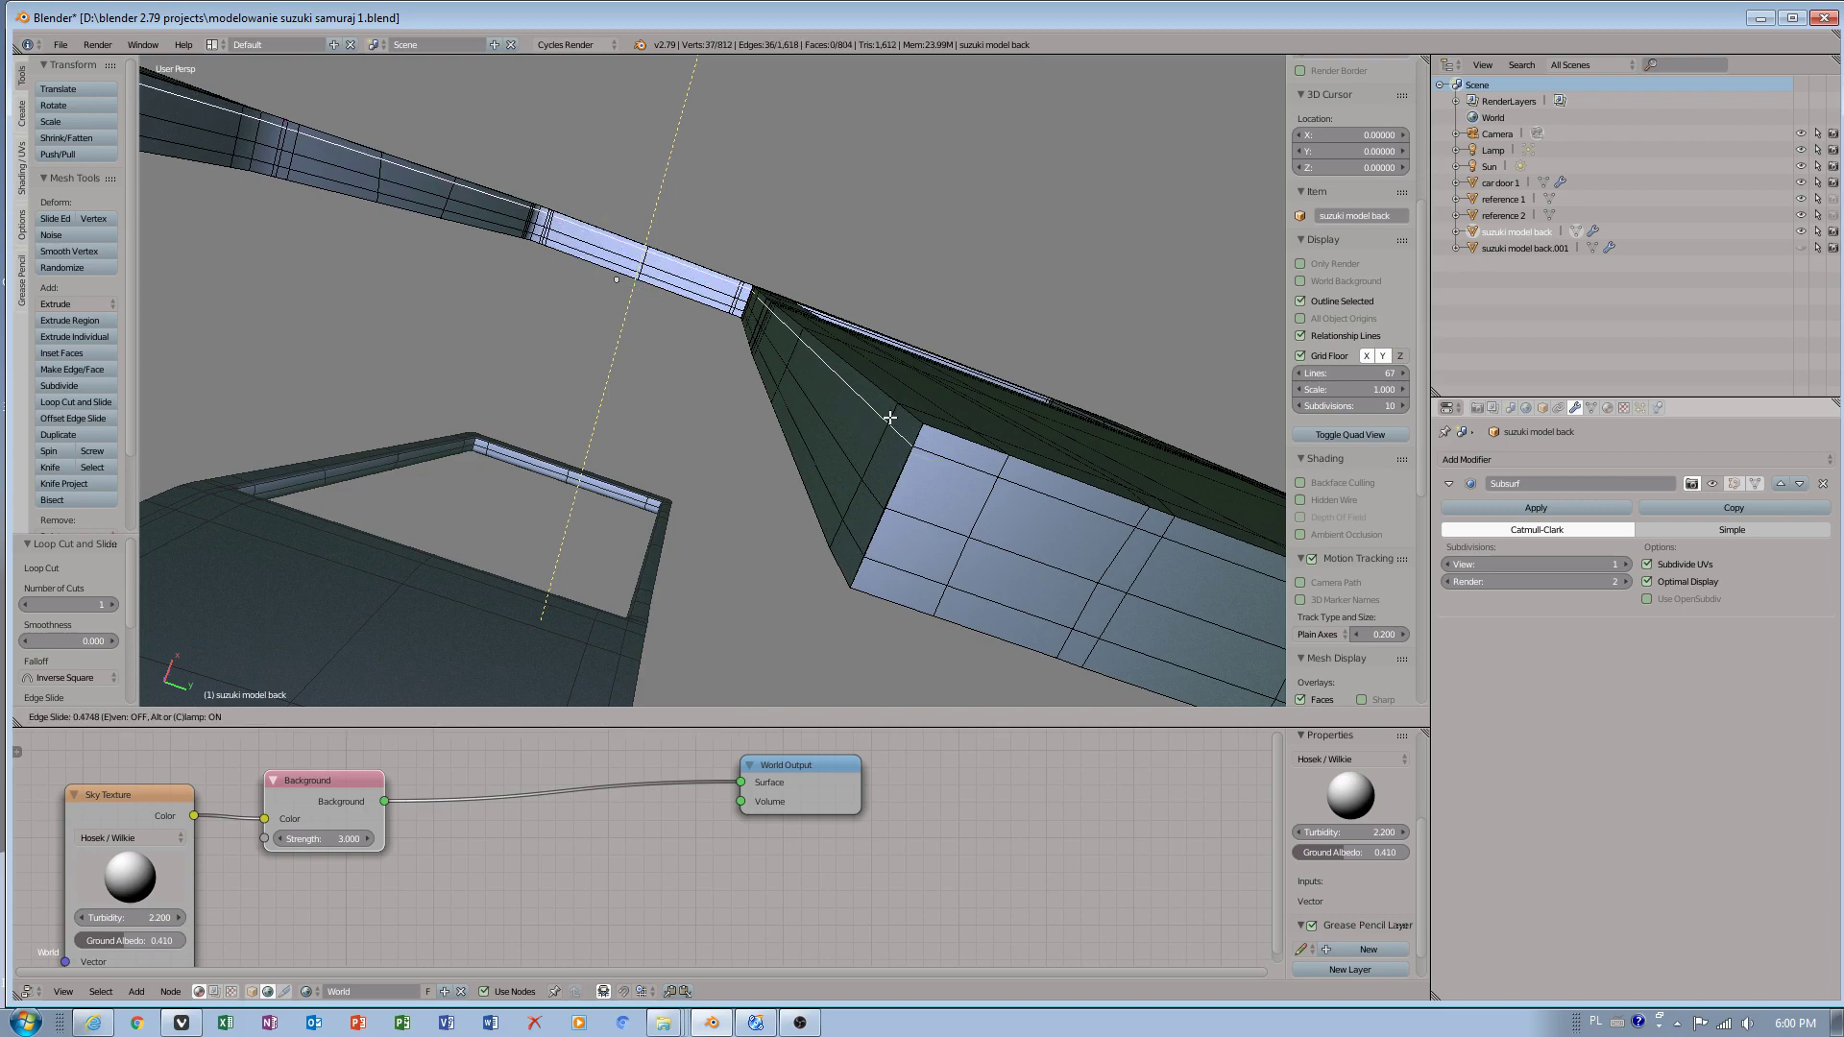
left_click(767, 307)
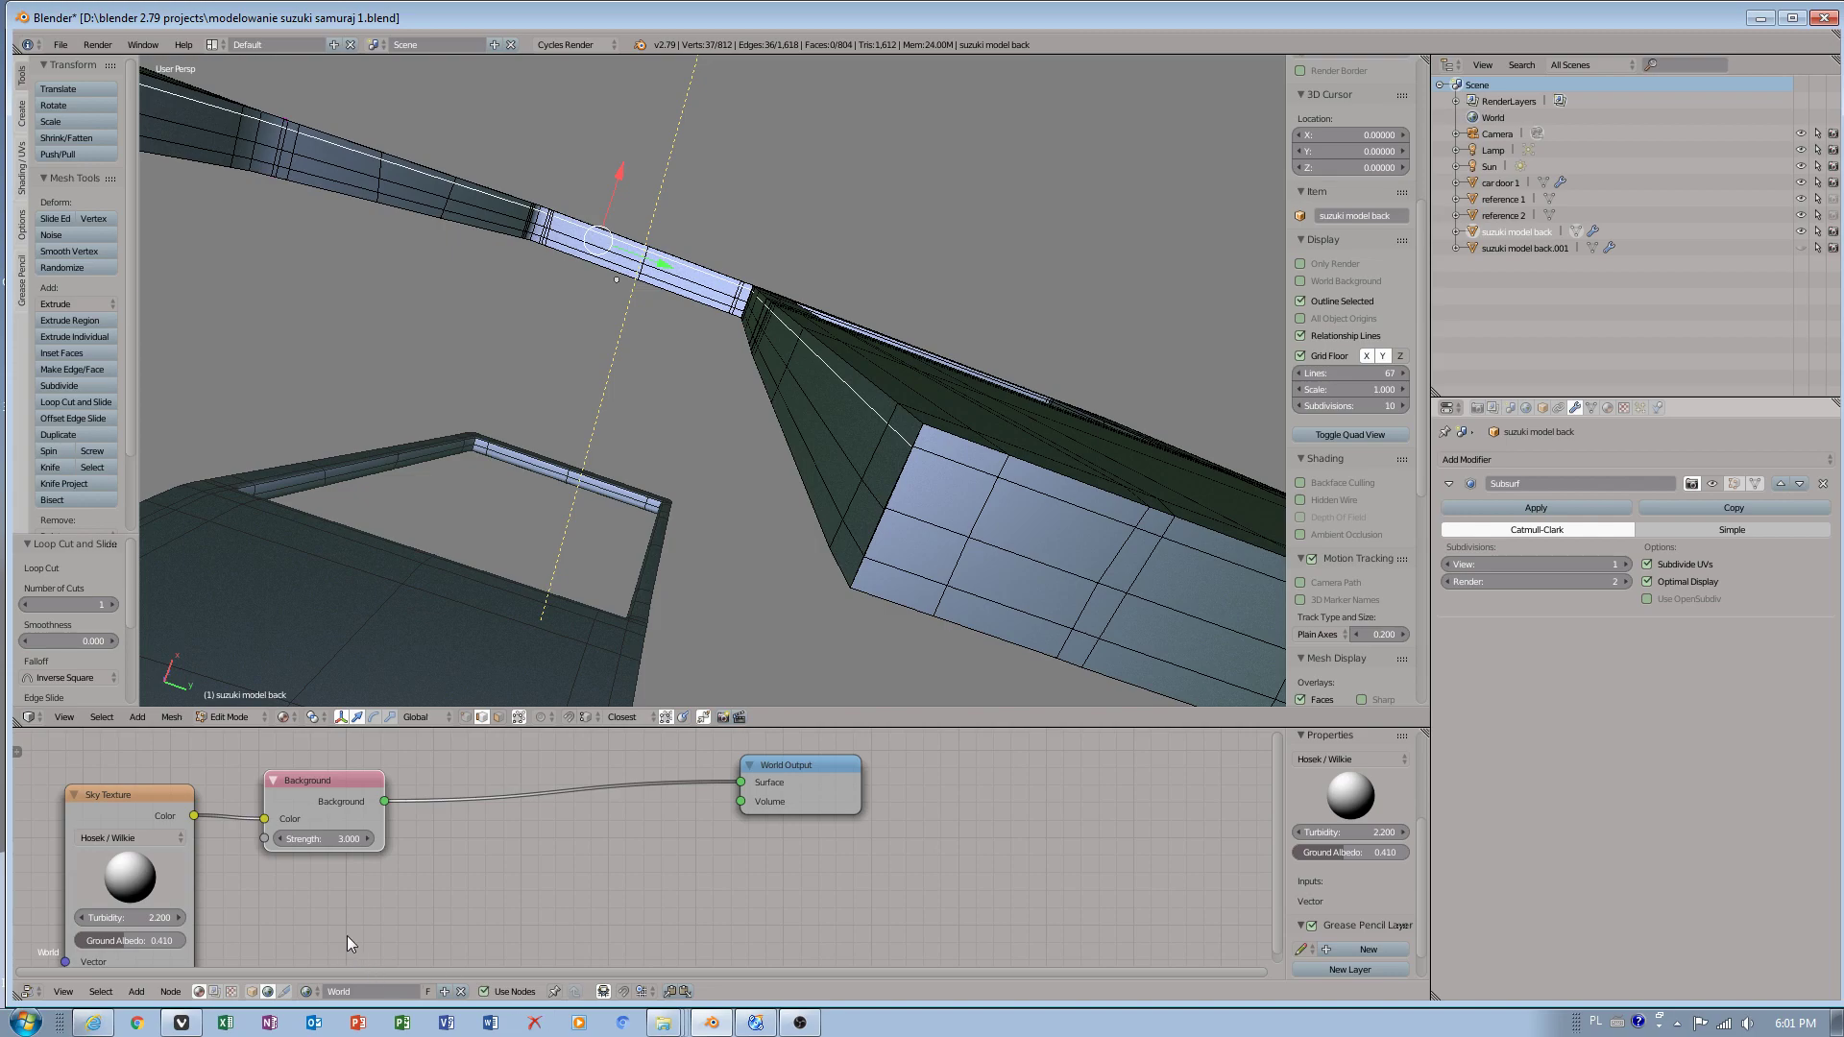
- Switch to vertex selection and select the two close vertices at the middle of the rear pillar's bottom edge
left_click(466, 716)
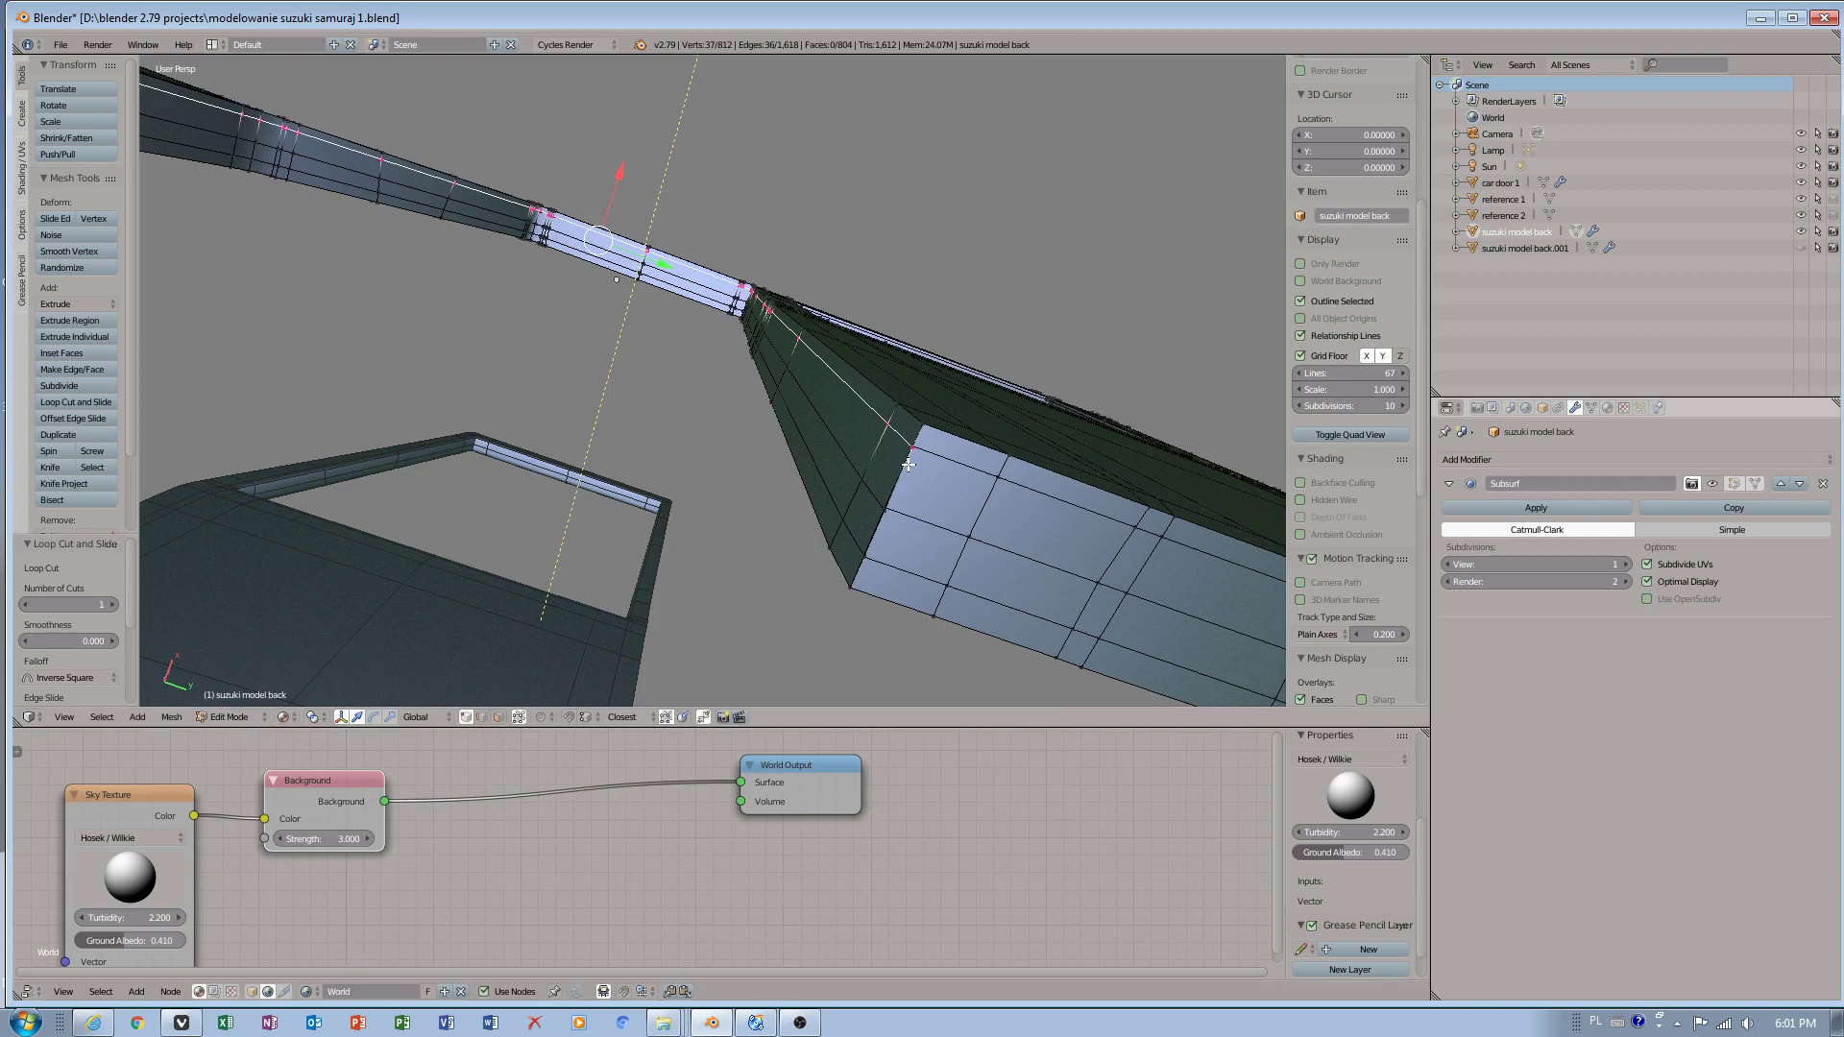
middle_click_drag(902, 467, 719, 554)
left_click_drag(695, 547, 738, 572)
key("KP_Decimal")
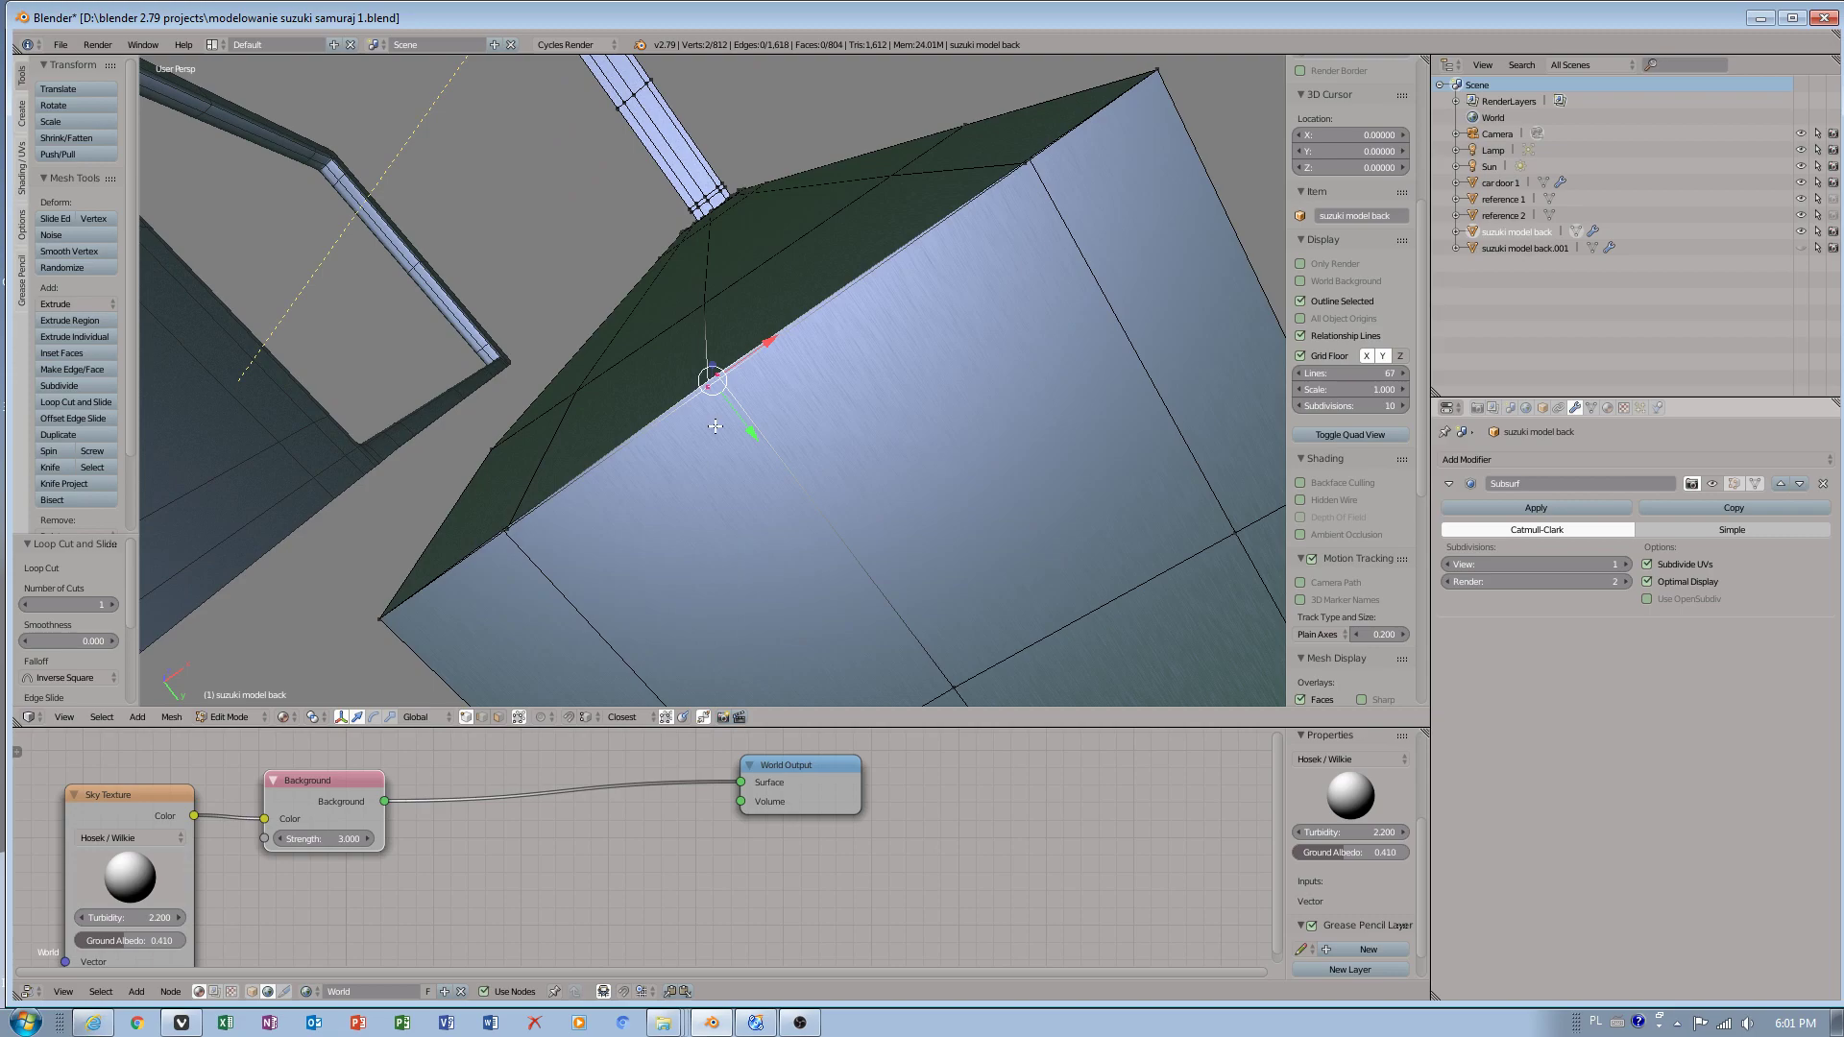
scroll(703, 424, "up", 2)
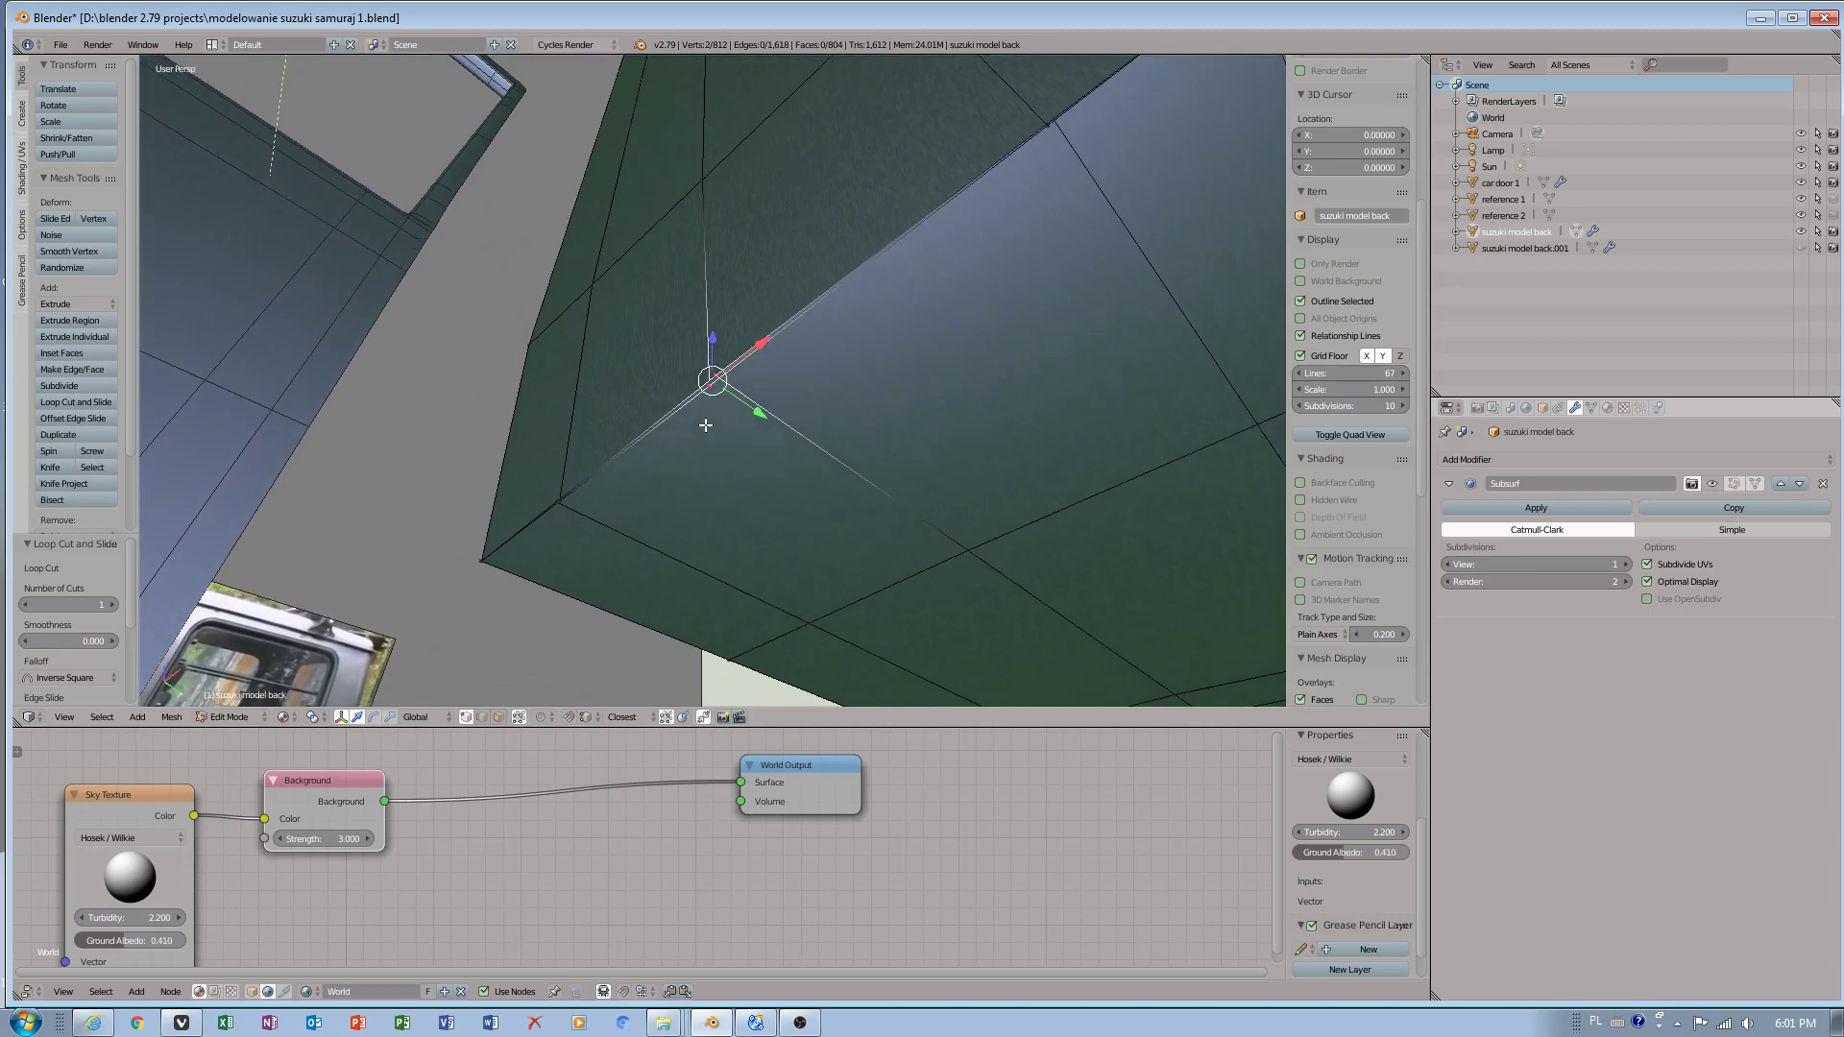
- Try to merge the two selected vertices at the 3D cursor and undo the merge
key("w")
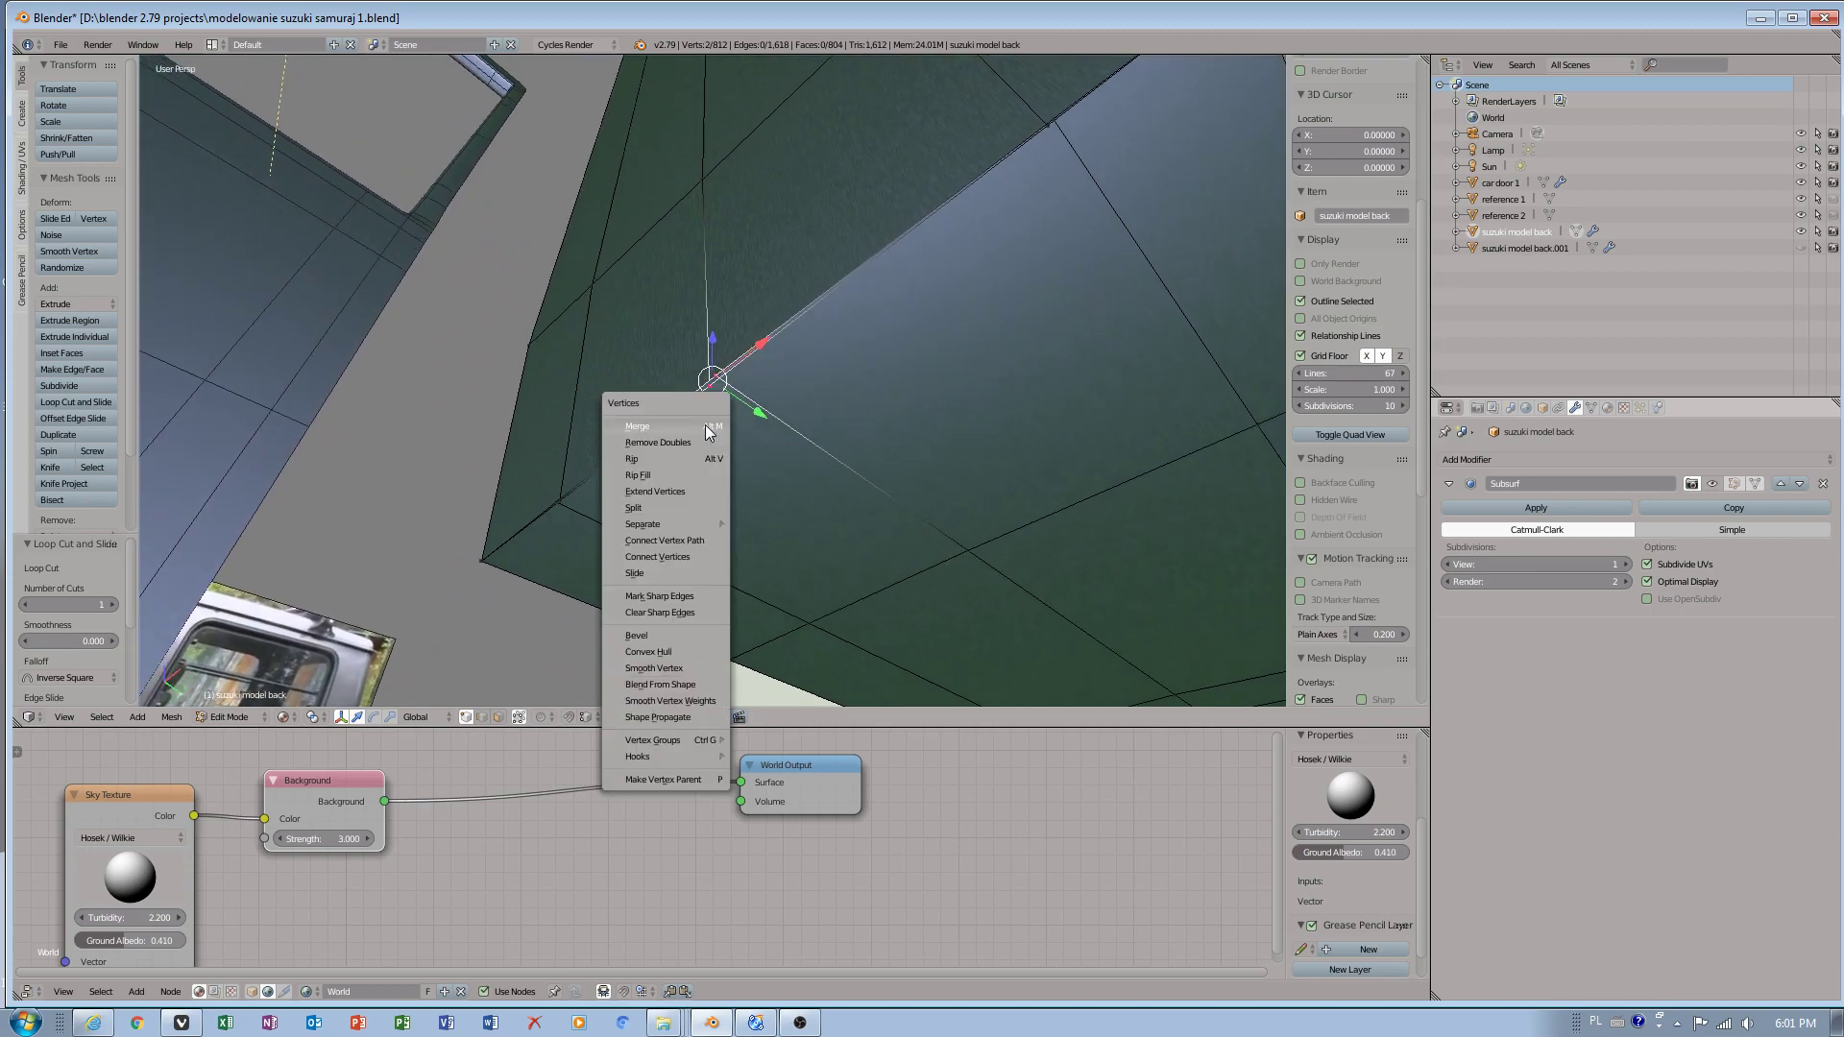
key("Escape")
key("alt+m")
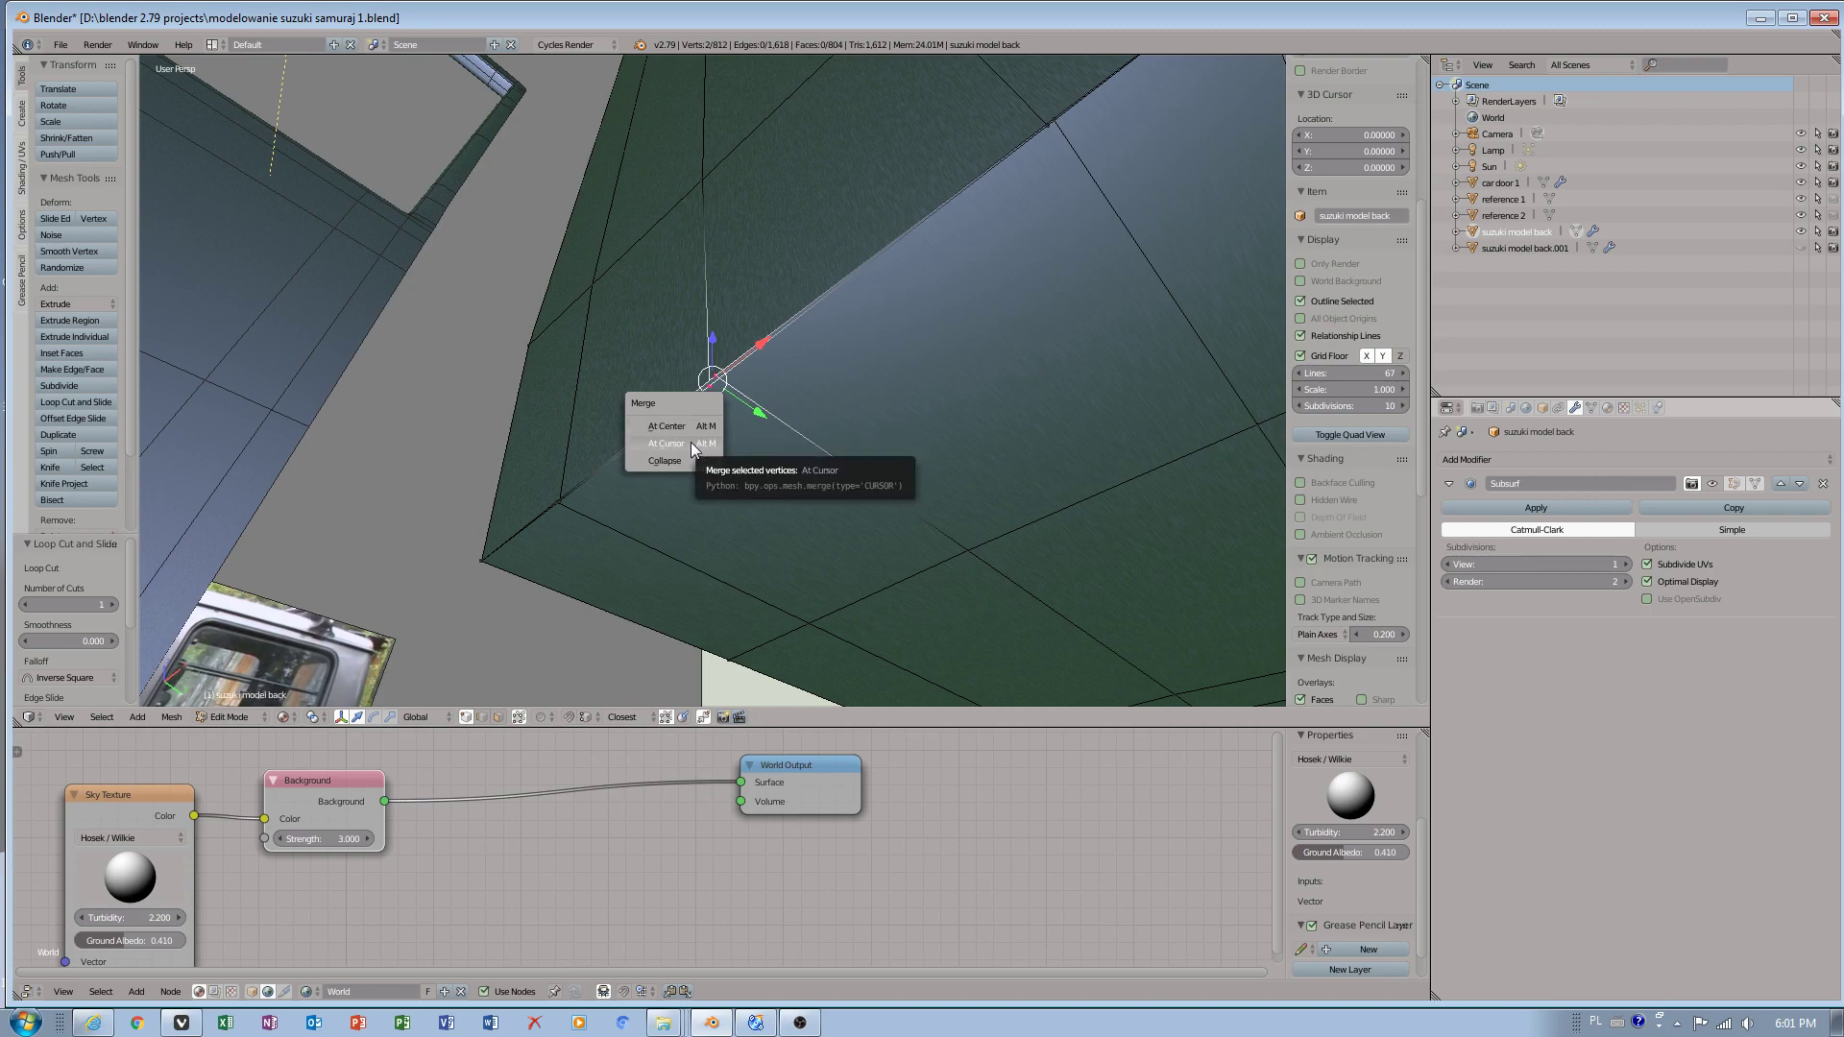
left_click(688, 443)
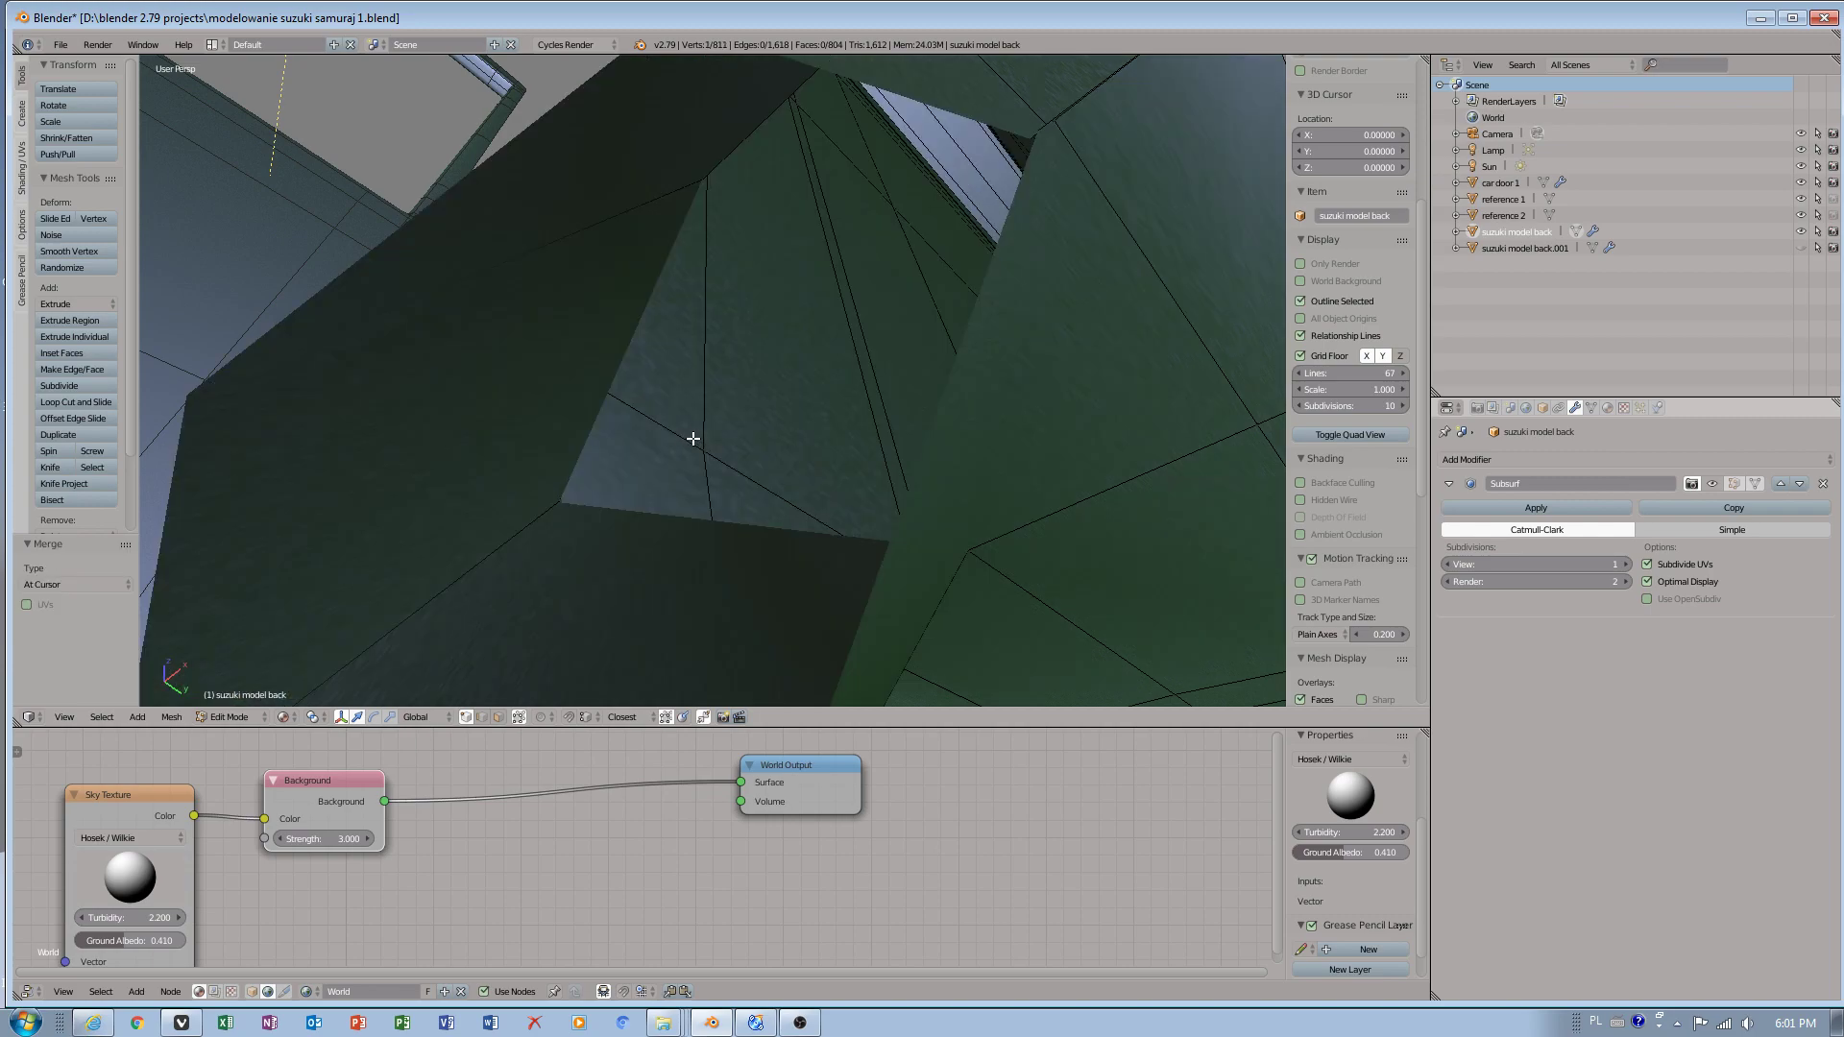
key("ctrl+z")
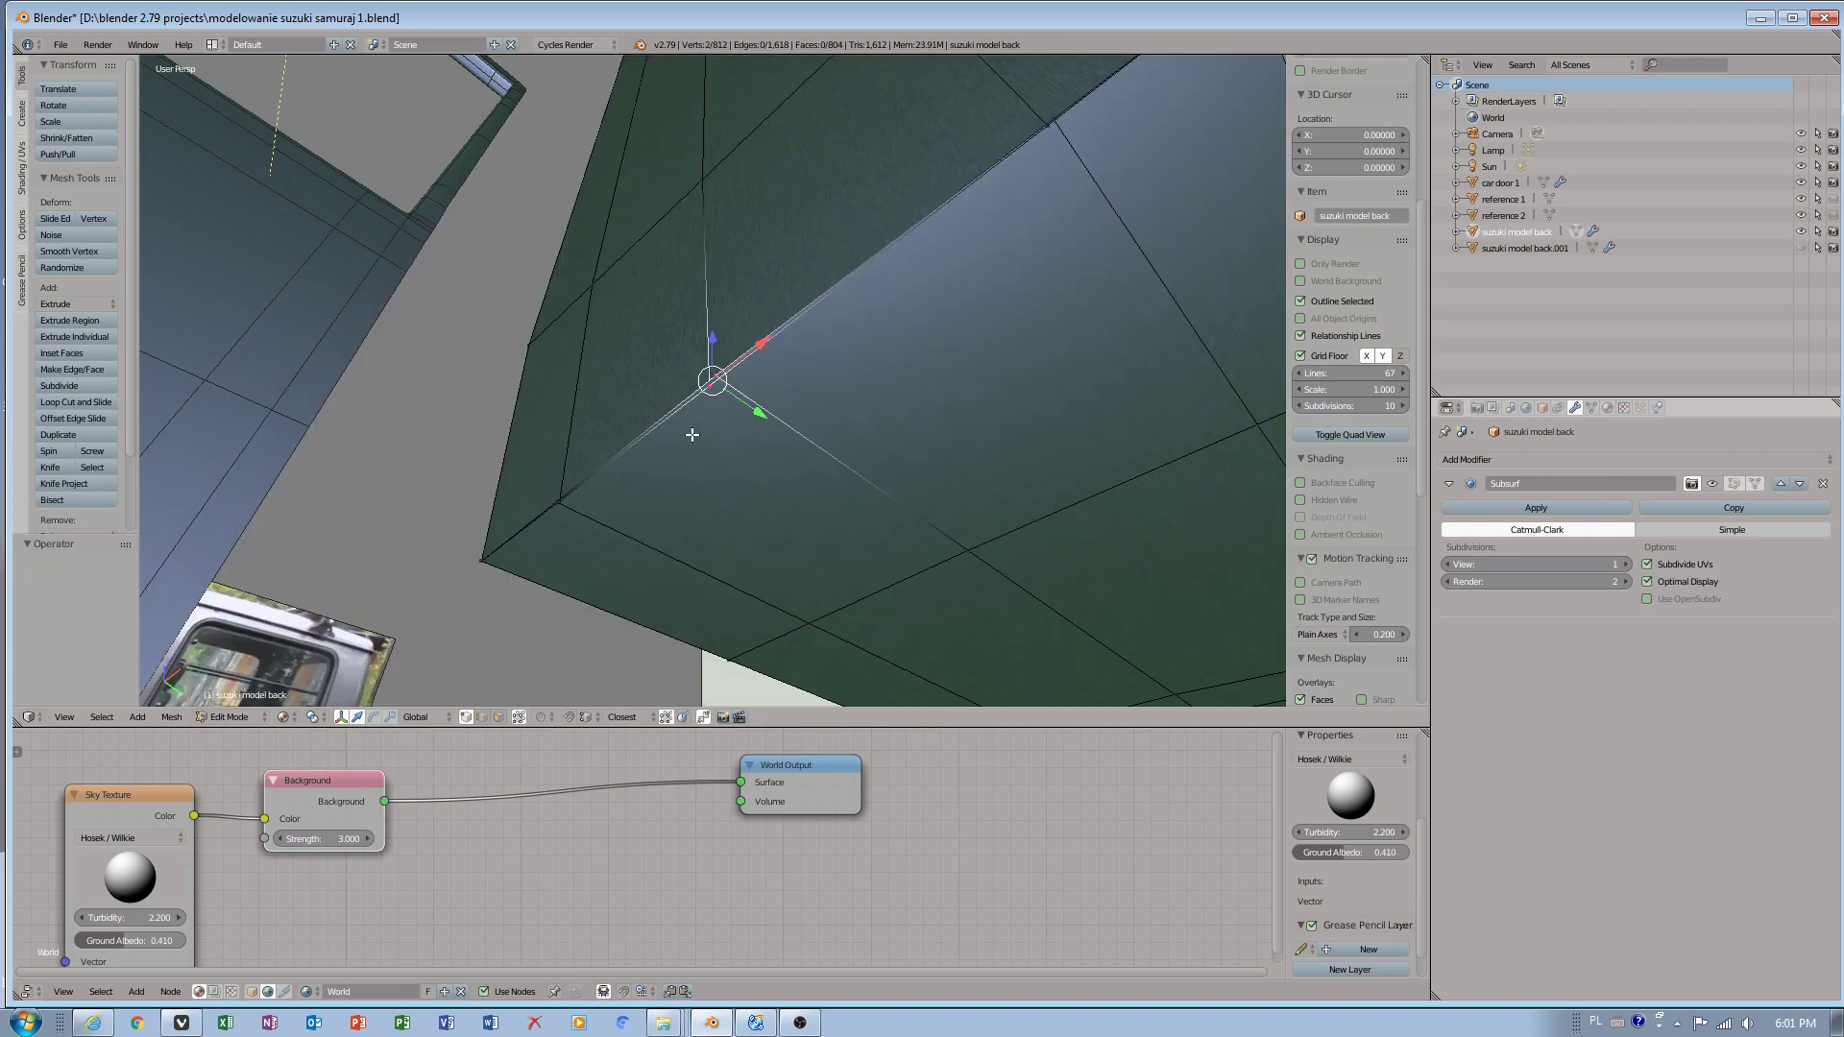
- Merge the two vertices at the middle of the rear pillar's bottom edge at their center
key("ctrl+v")
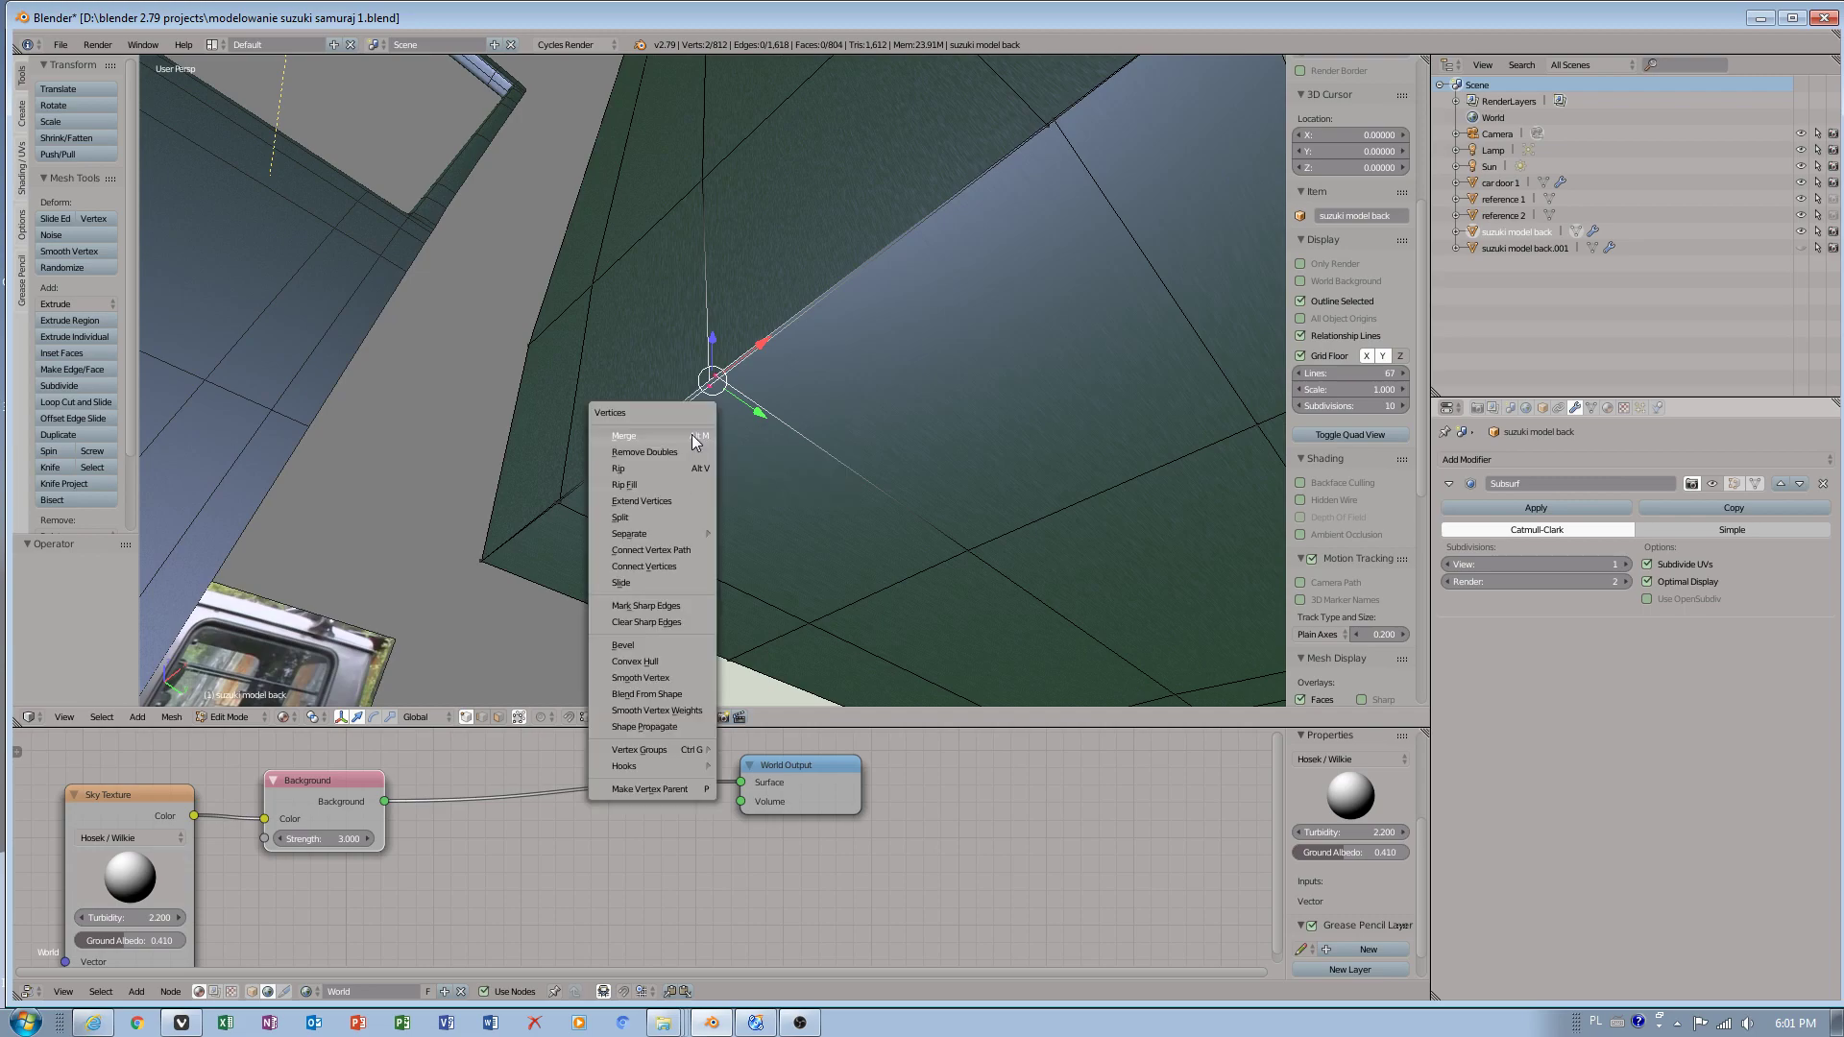
left_click(692, 434)
left_click(683, 423)
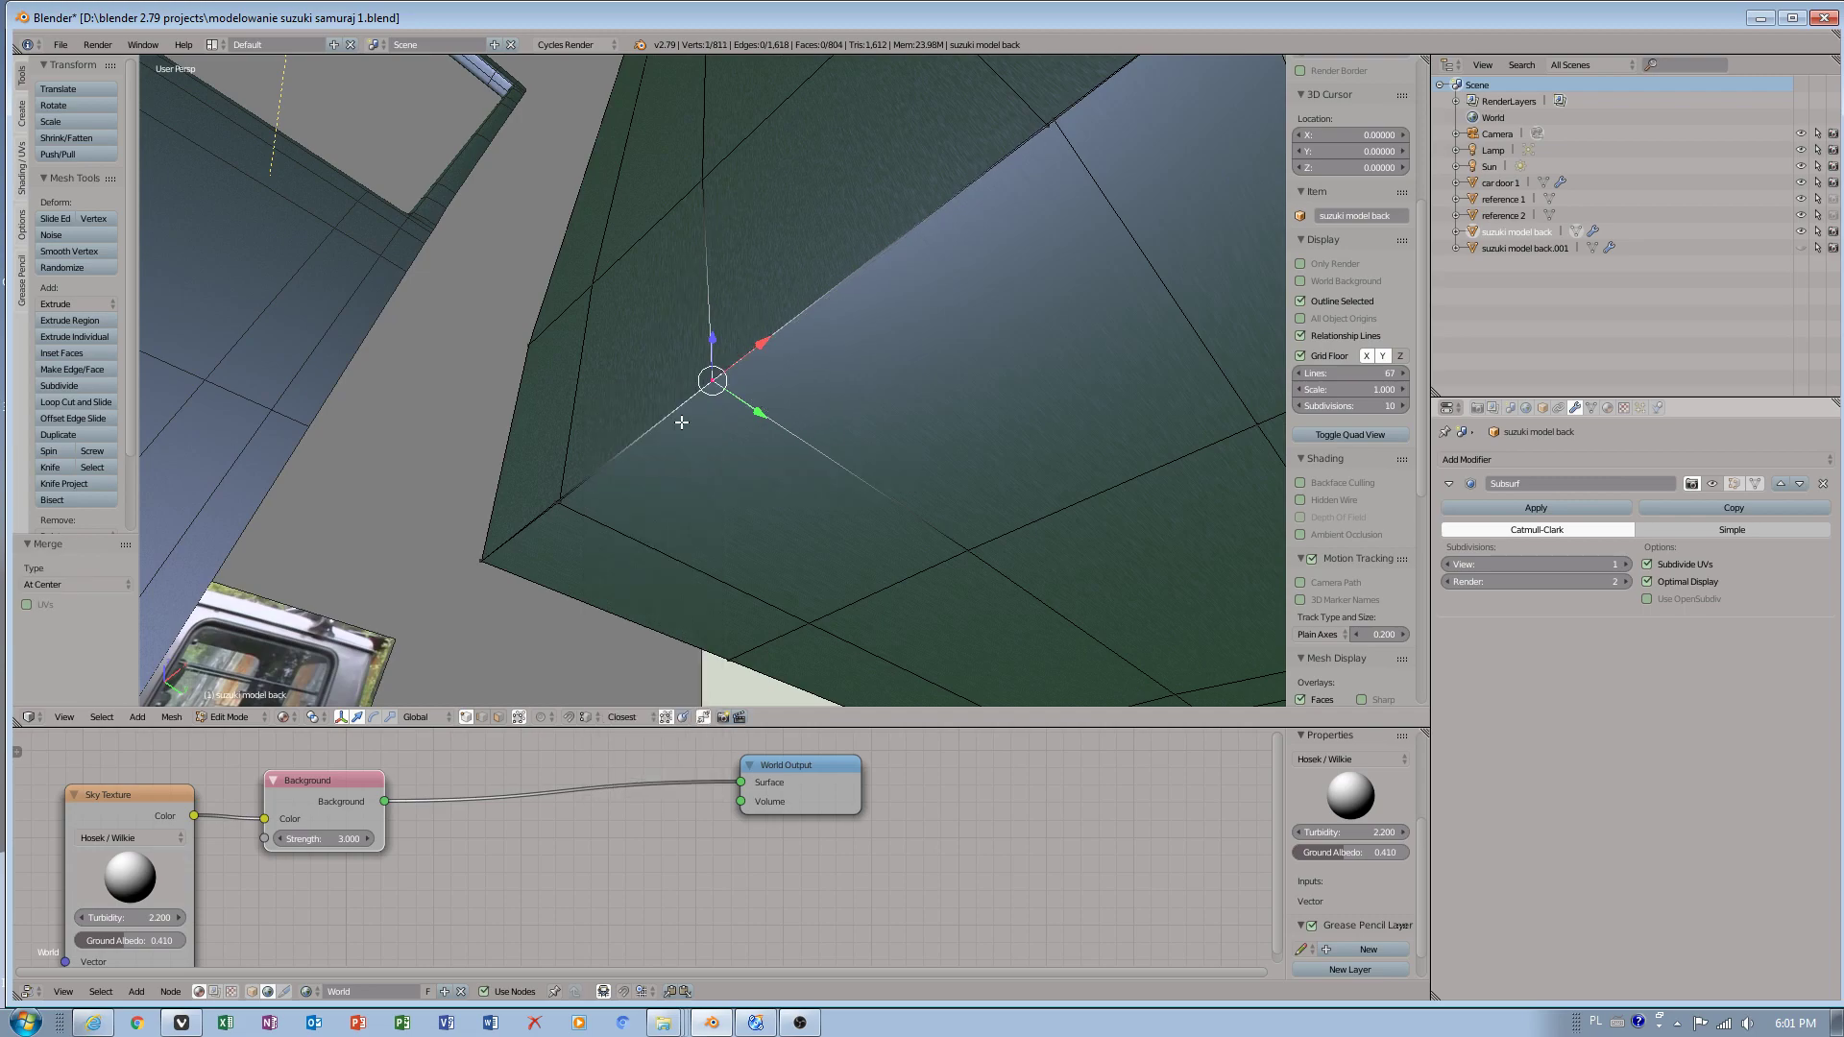
- Merge the neighbouring vertex pair near the outer corner of the rear pillar's bottom edge at center
right_click(566, 505, "shift")
key("ctrl+v")
left_click(594, 522)
left_click(594, 521)
- Merge the remaining open vertex pair along the rear pillar's bottom edge at center
middle_click_drag(1017, 341, 846, 385)
right_click(849, 369, "shift")
right_click(850, 374)
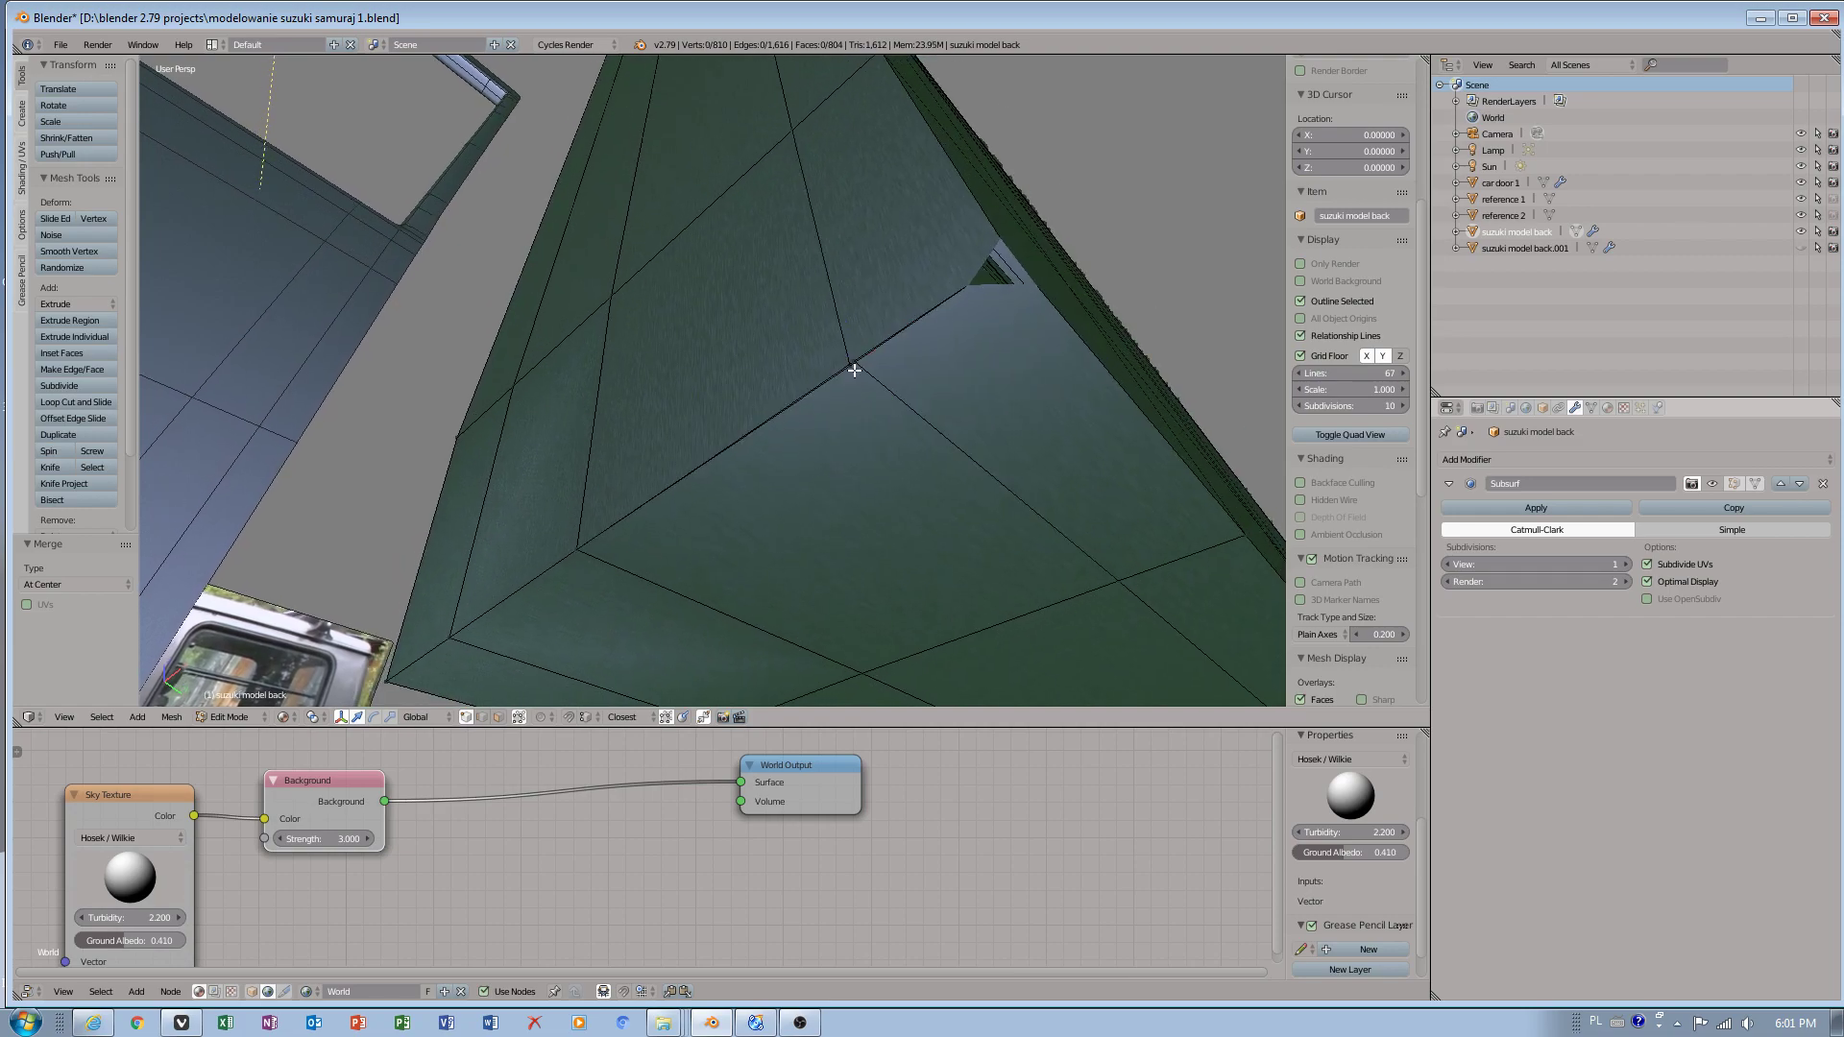
middle_click_drag(907, 435, 832, 440)
mouse_move(731, 409)
middle_mouse_down()
mouse_move(839, 394)
mouse_move(713, 383)
mouse_move(735, 398)
middle_mouse_up()
left_click(713, 383)
left_click(721, 410, "shift")
key("w")
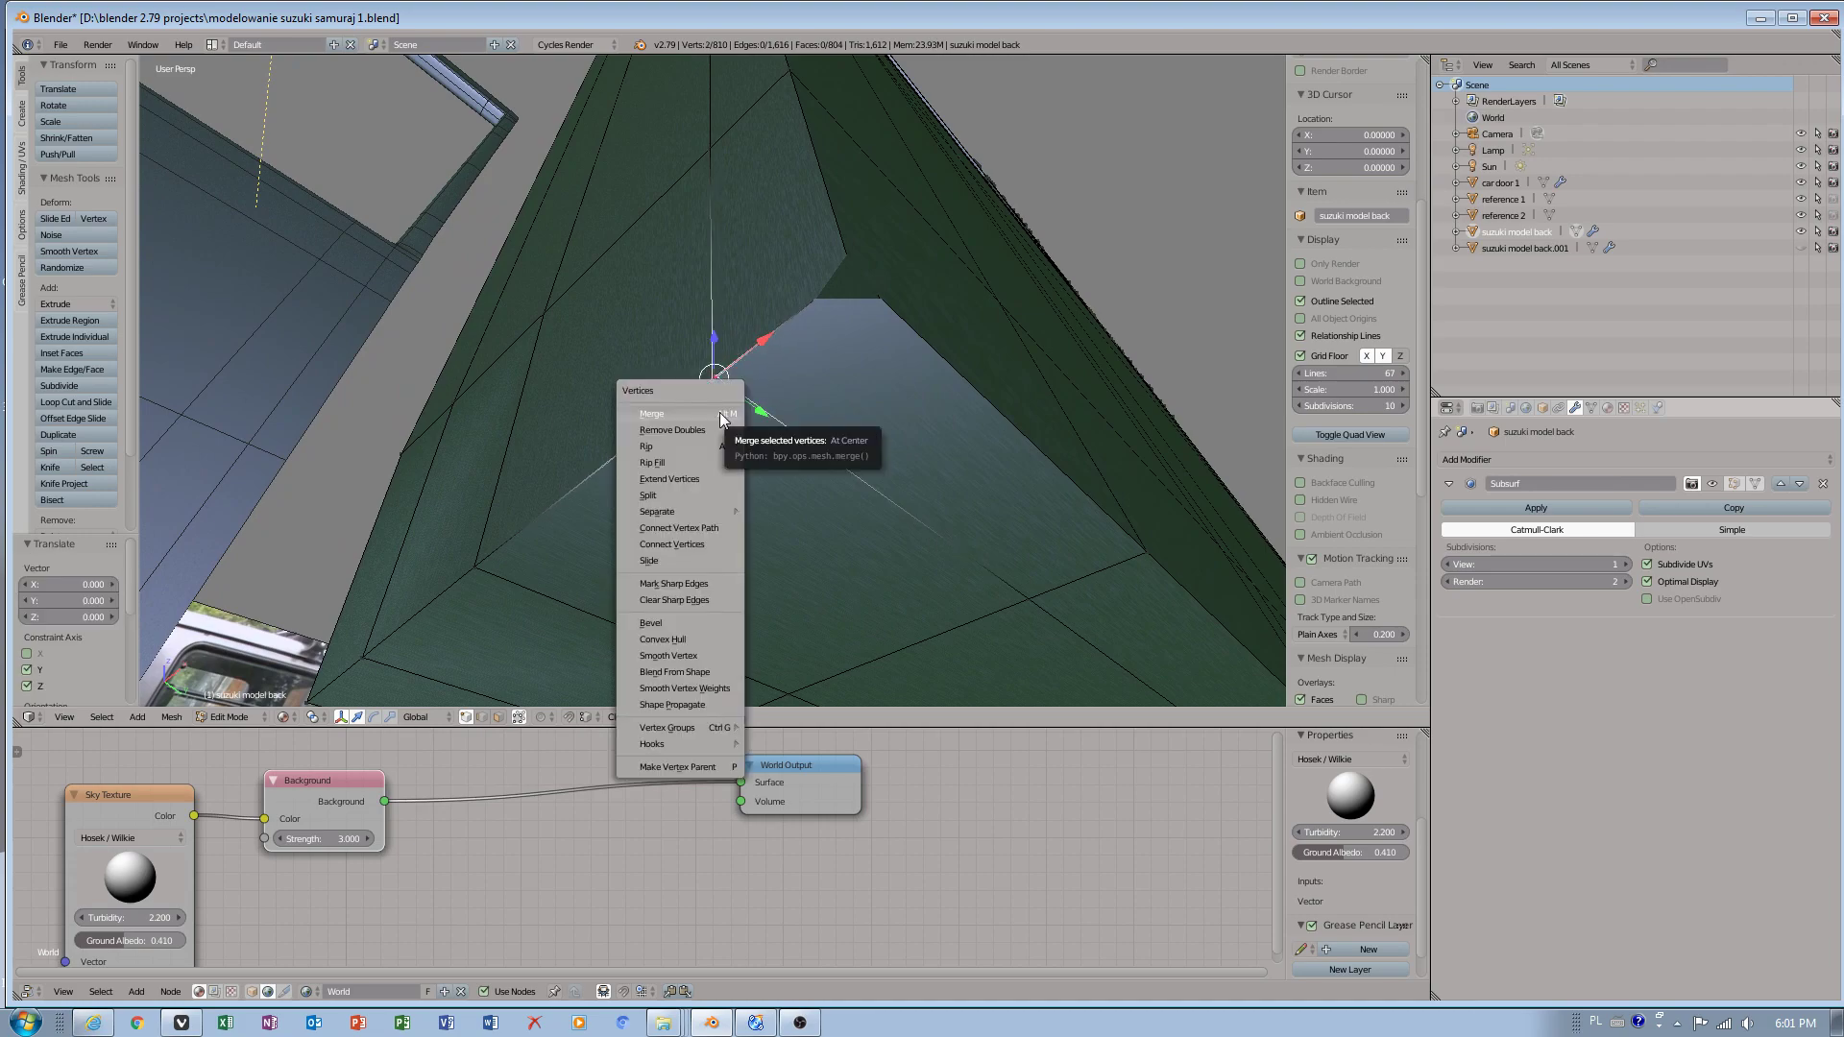
key("Escape")
key("alt+m")
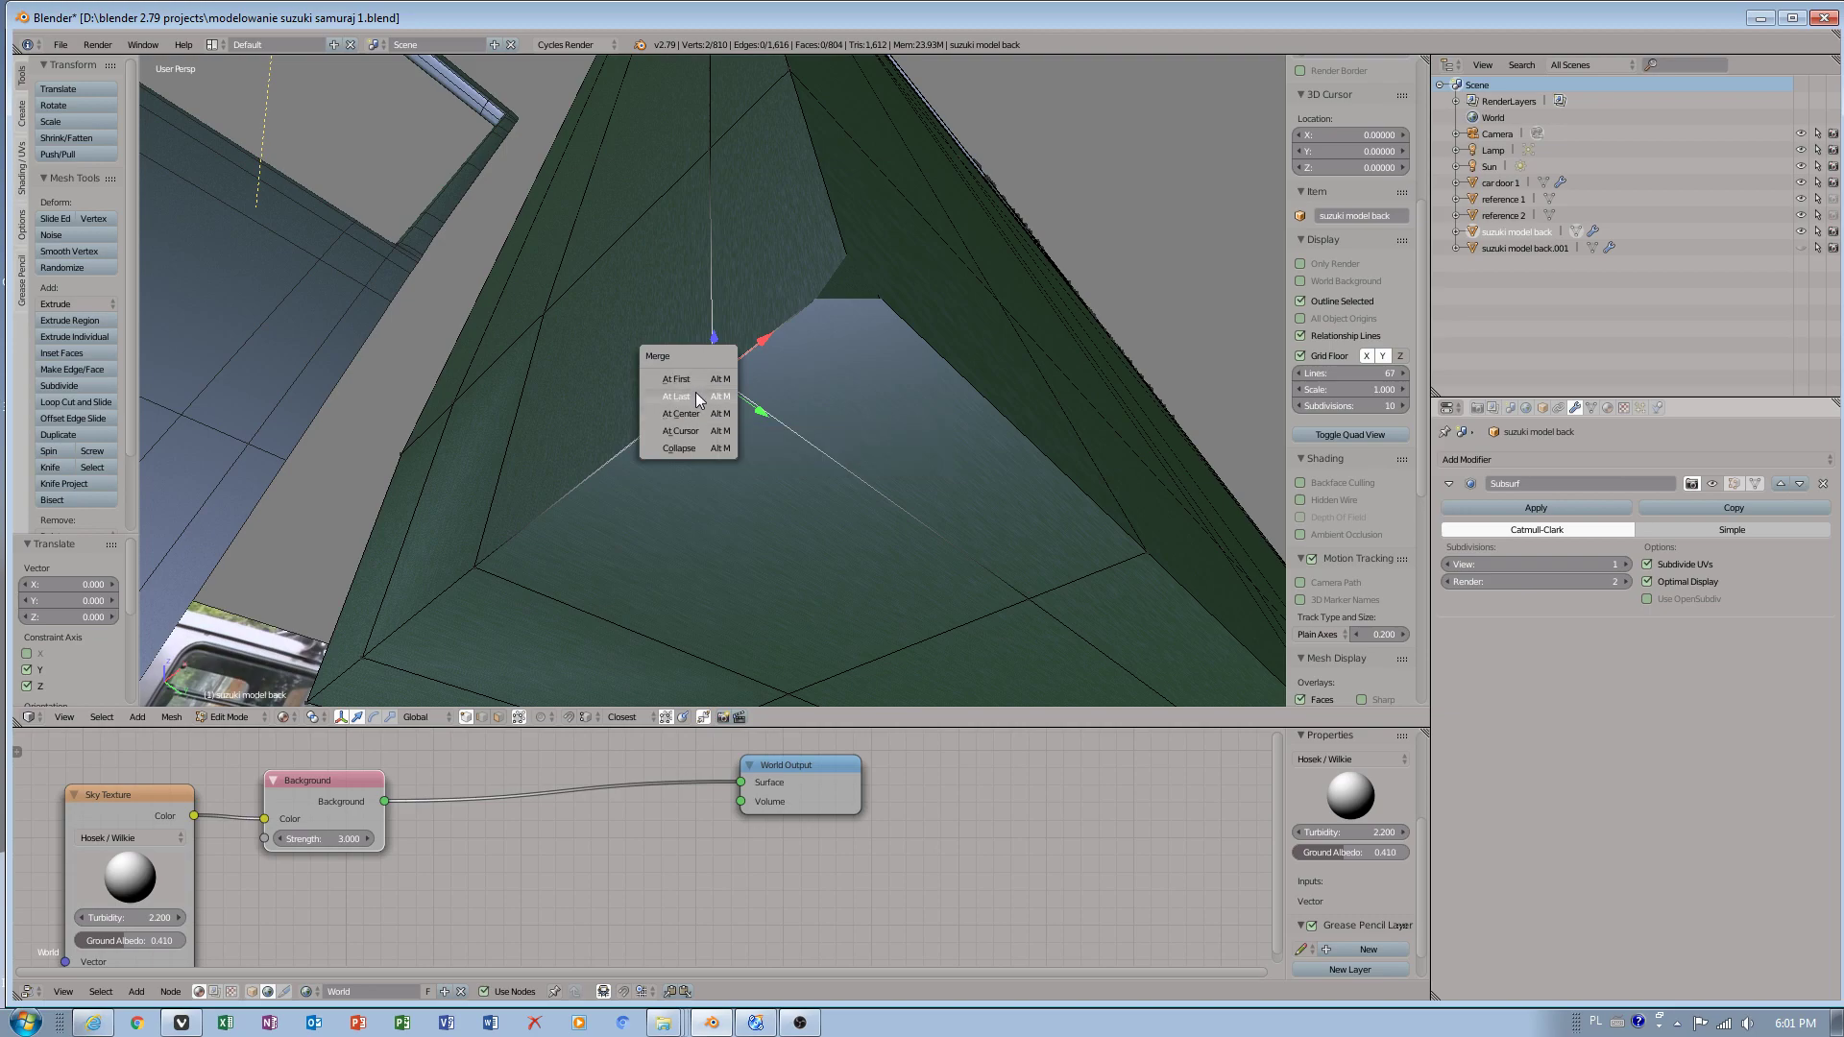
left_click(700, 413)
- Merge the two middle vertices of the front pillar's bottom edge using At Last
middle_click_drag(702, 427, 525, 449)
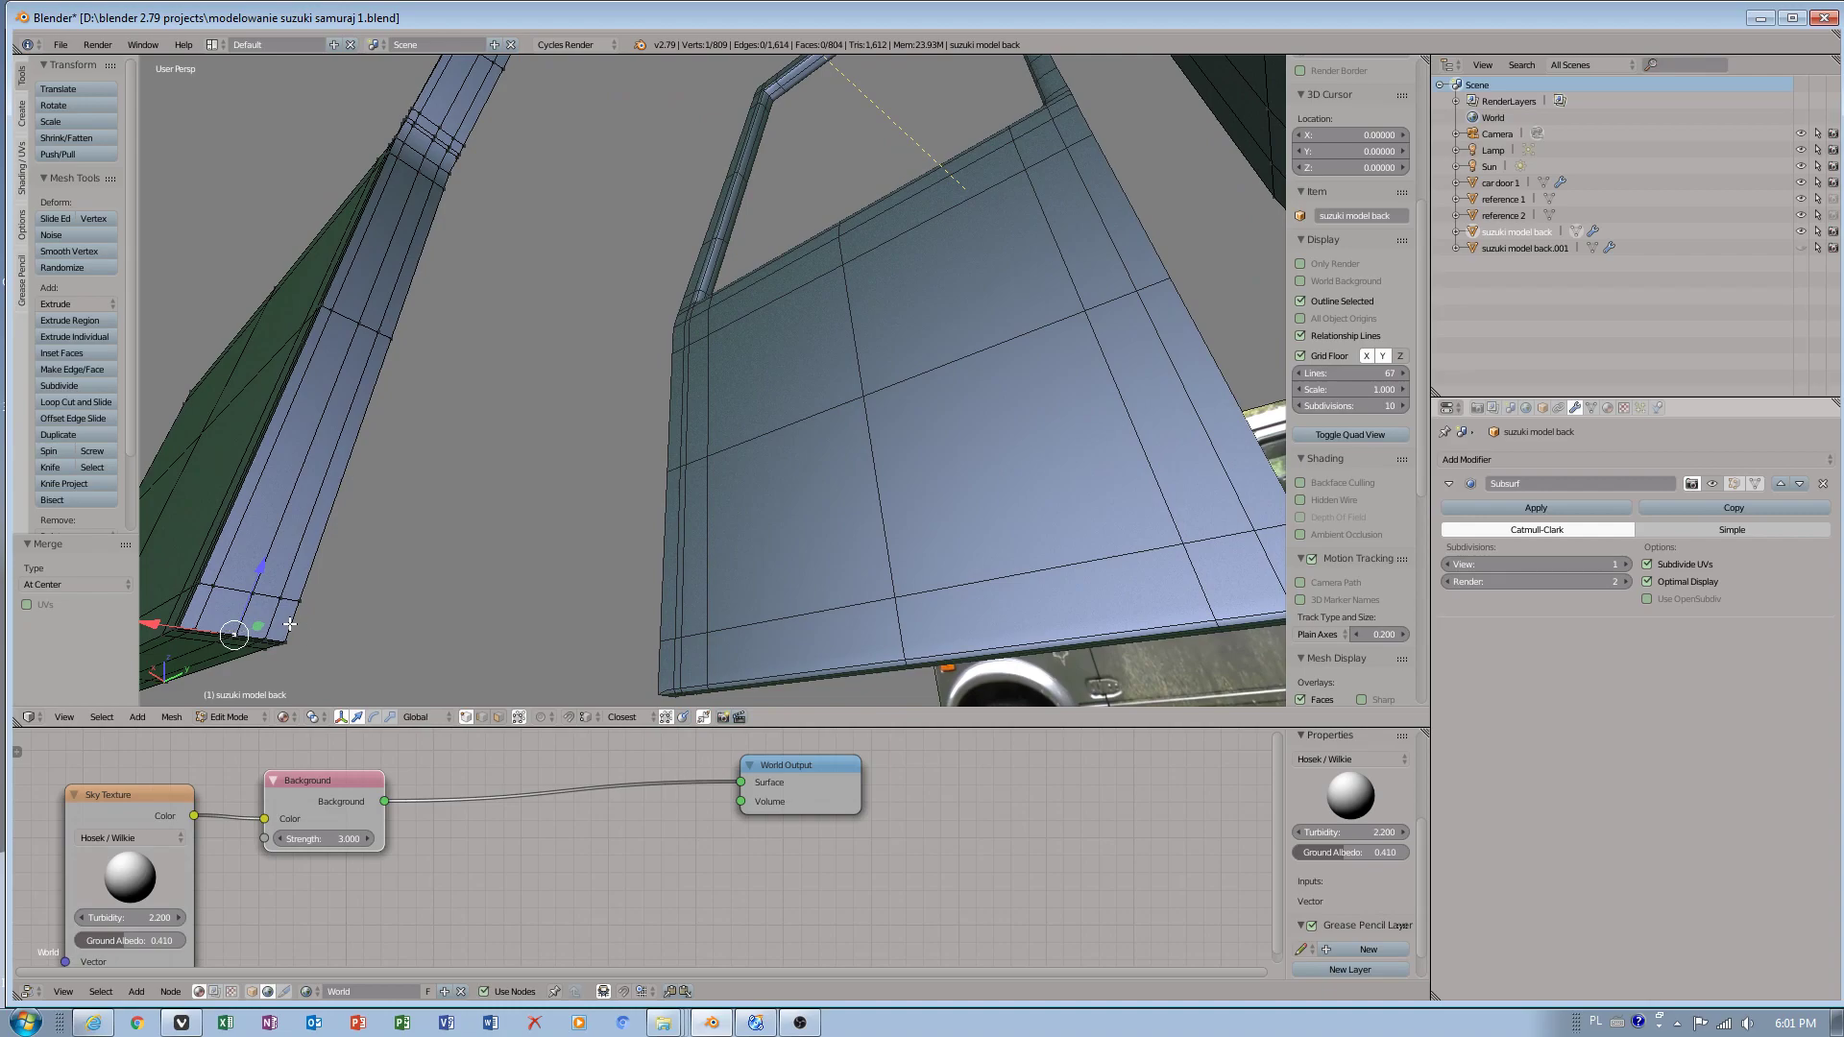
key("KP_Decimal")
mouse_move(750, 358)
middle_mouse_down()
mouse_move(769, 359)
mouse_move(748, 377)
middle_mouse_up()
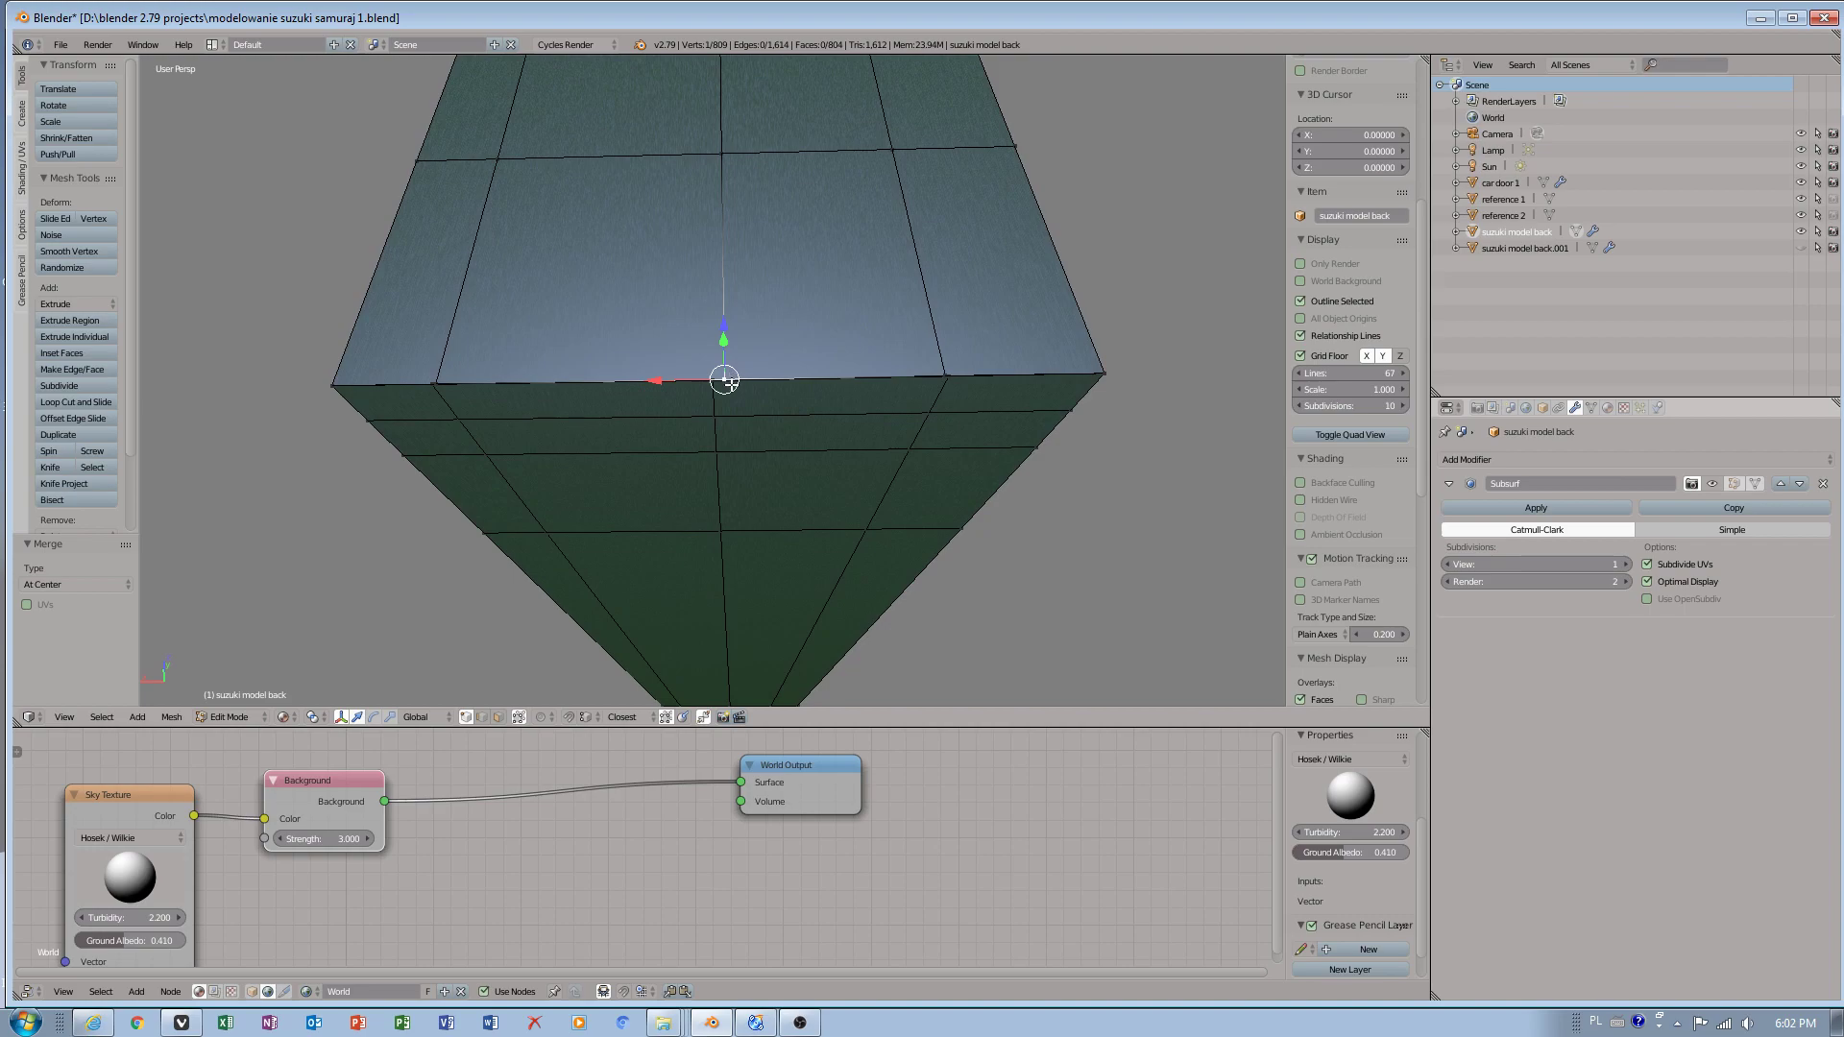
right_click(698, 393, "shift")
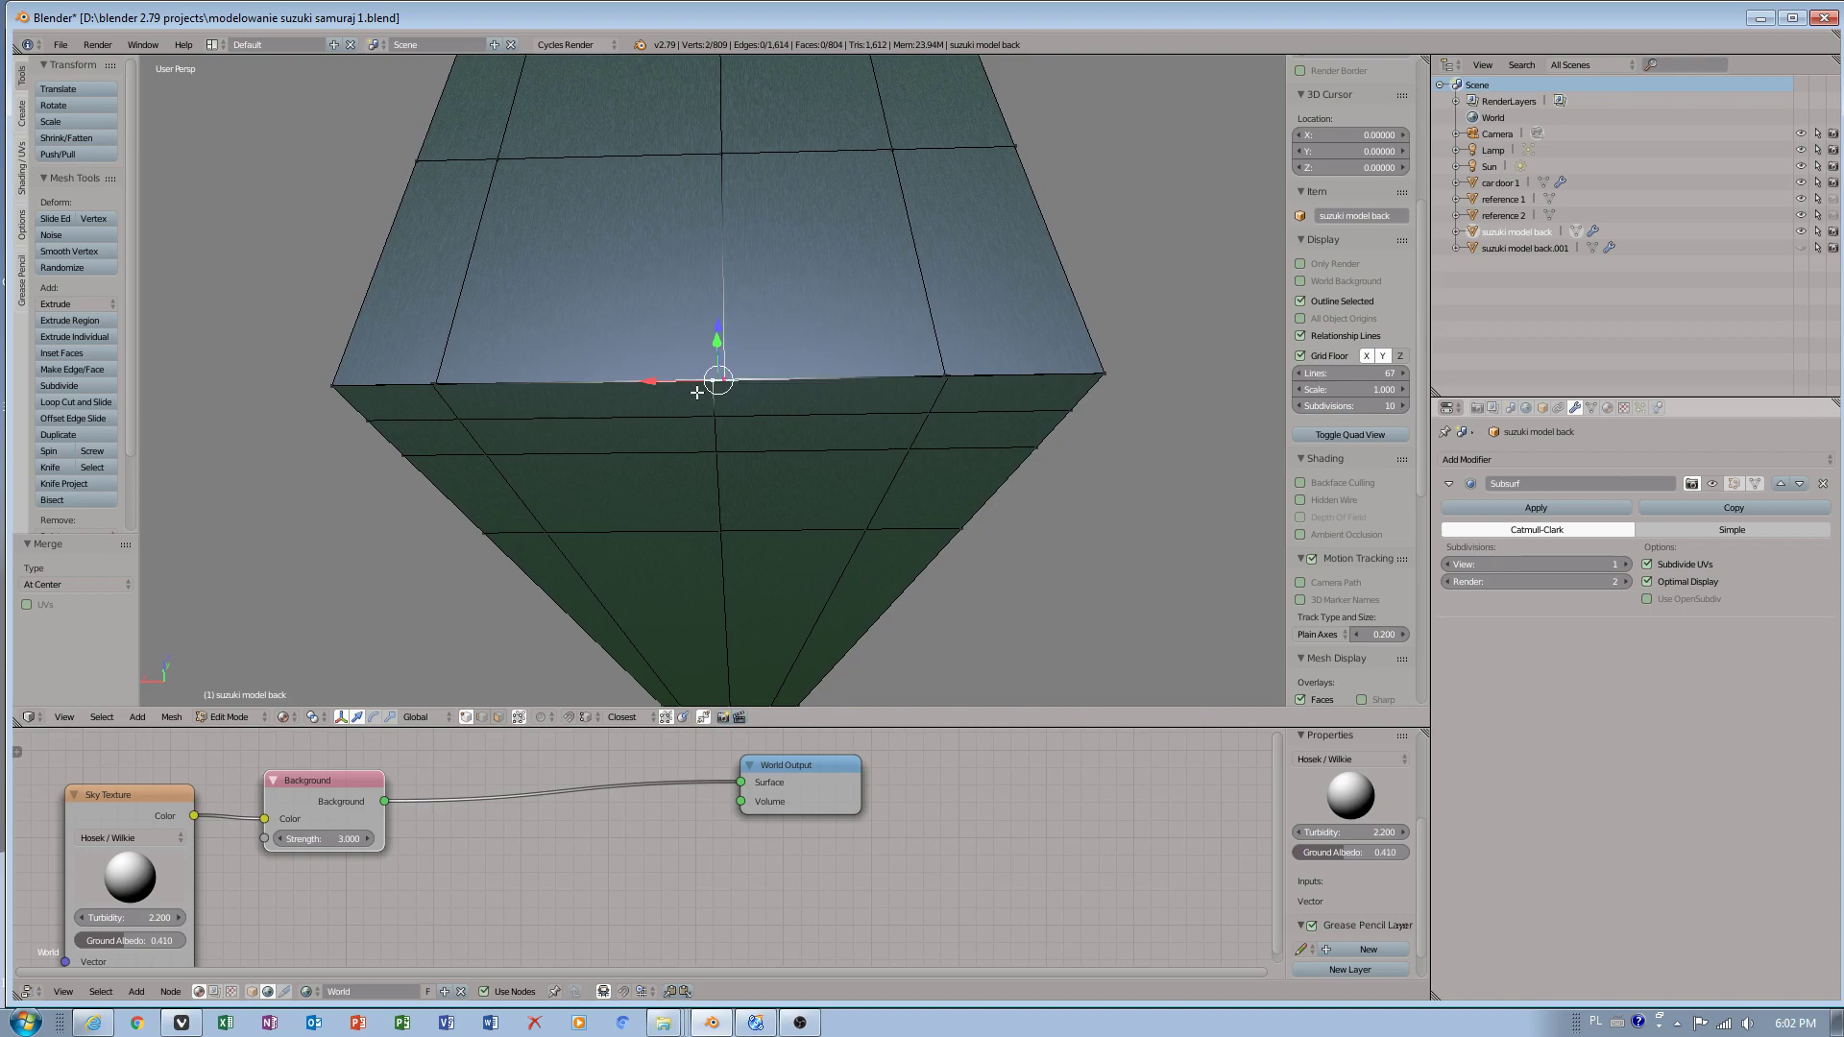
key("w")
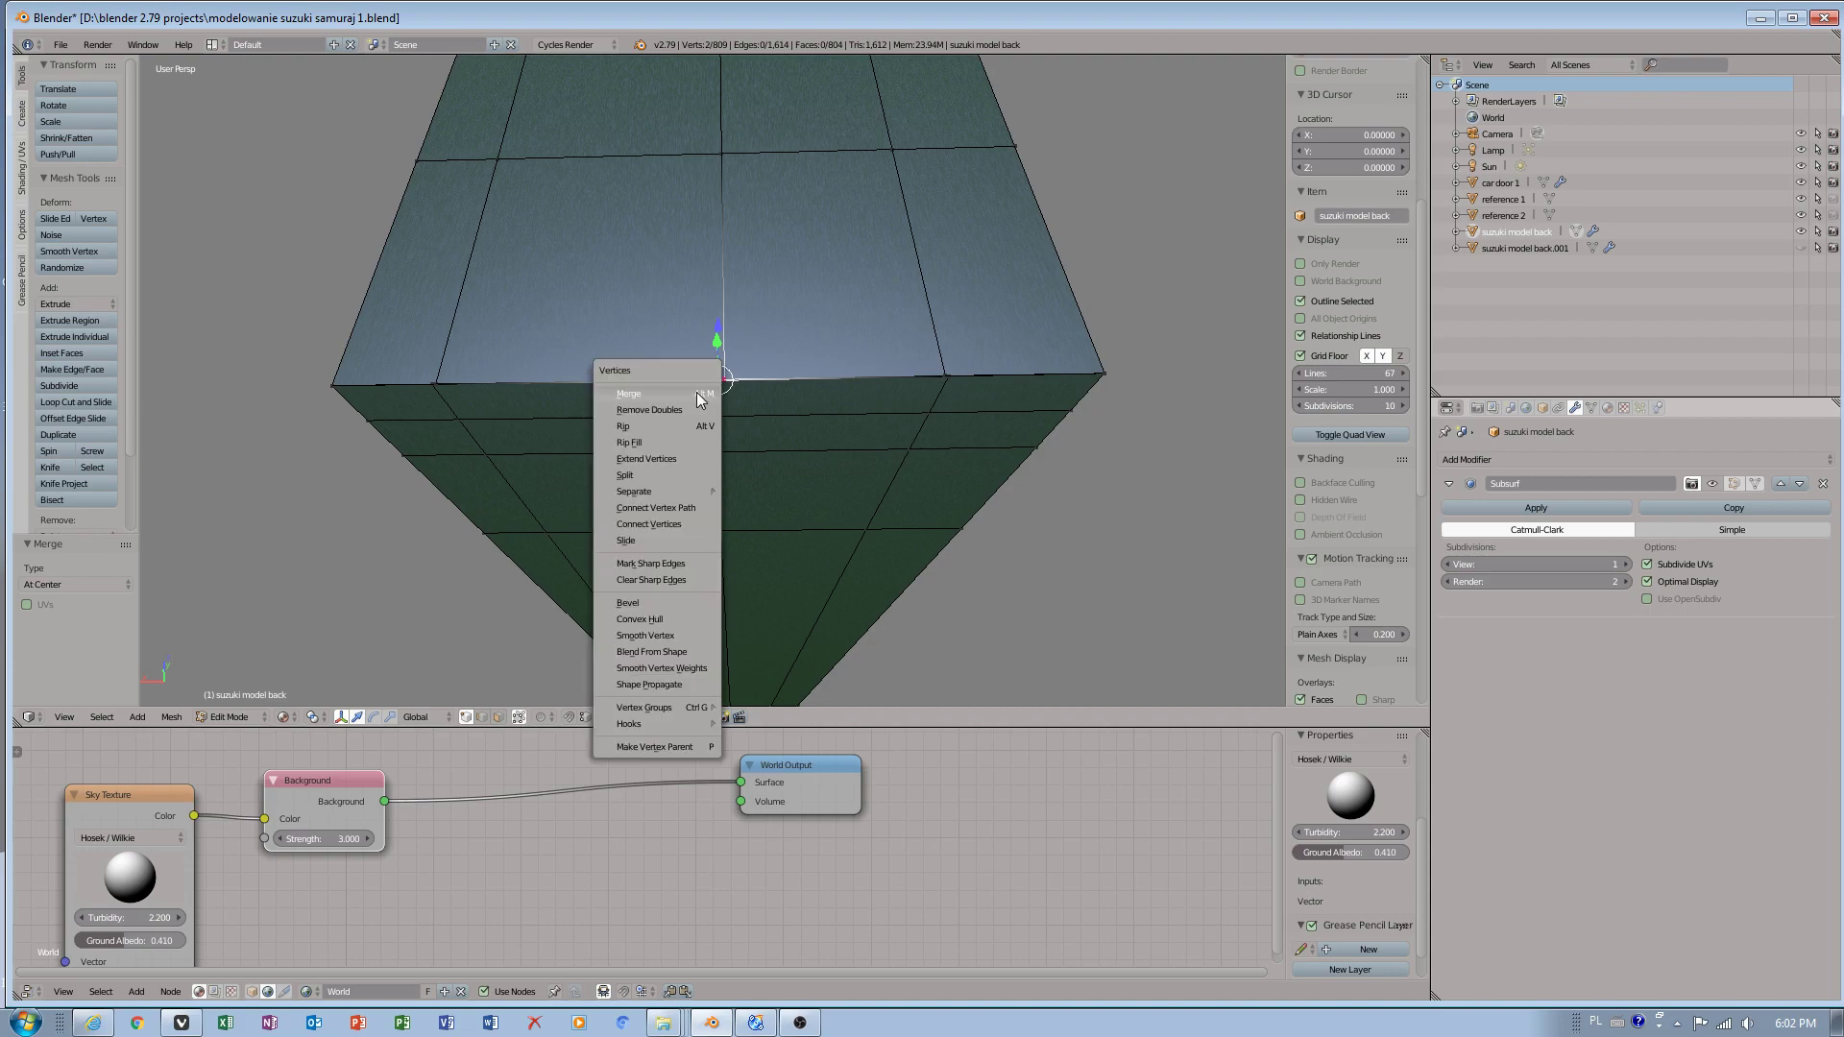
key("Escape")
key("alt+m")
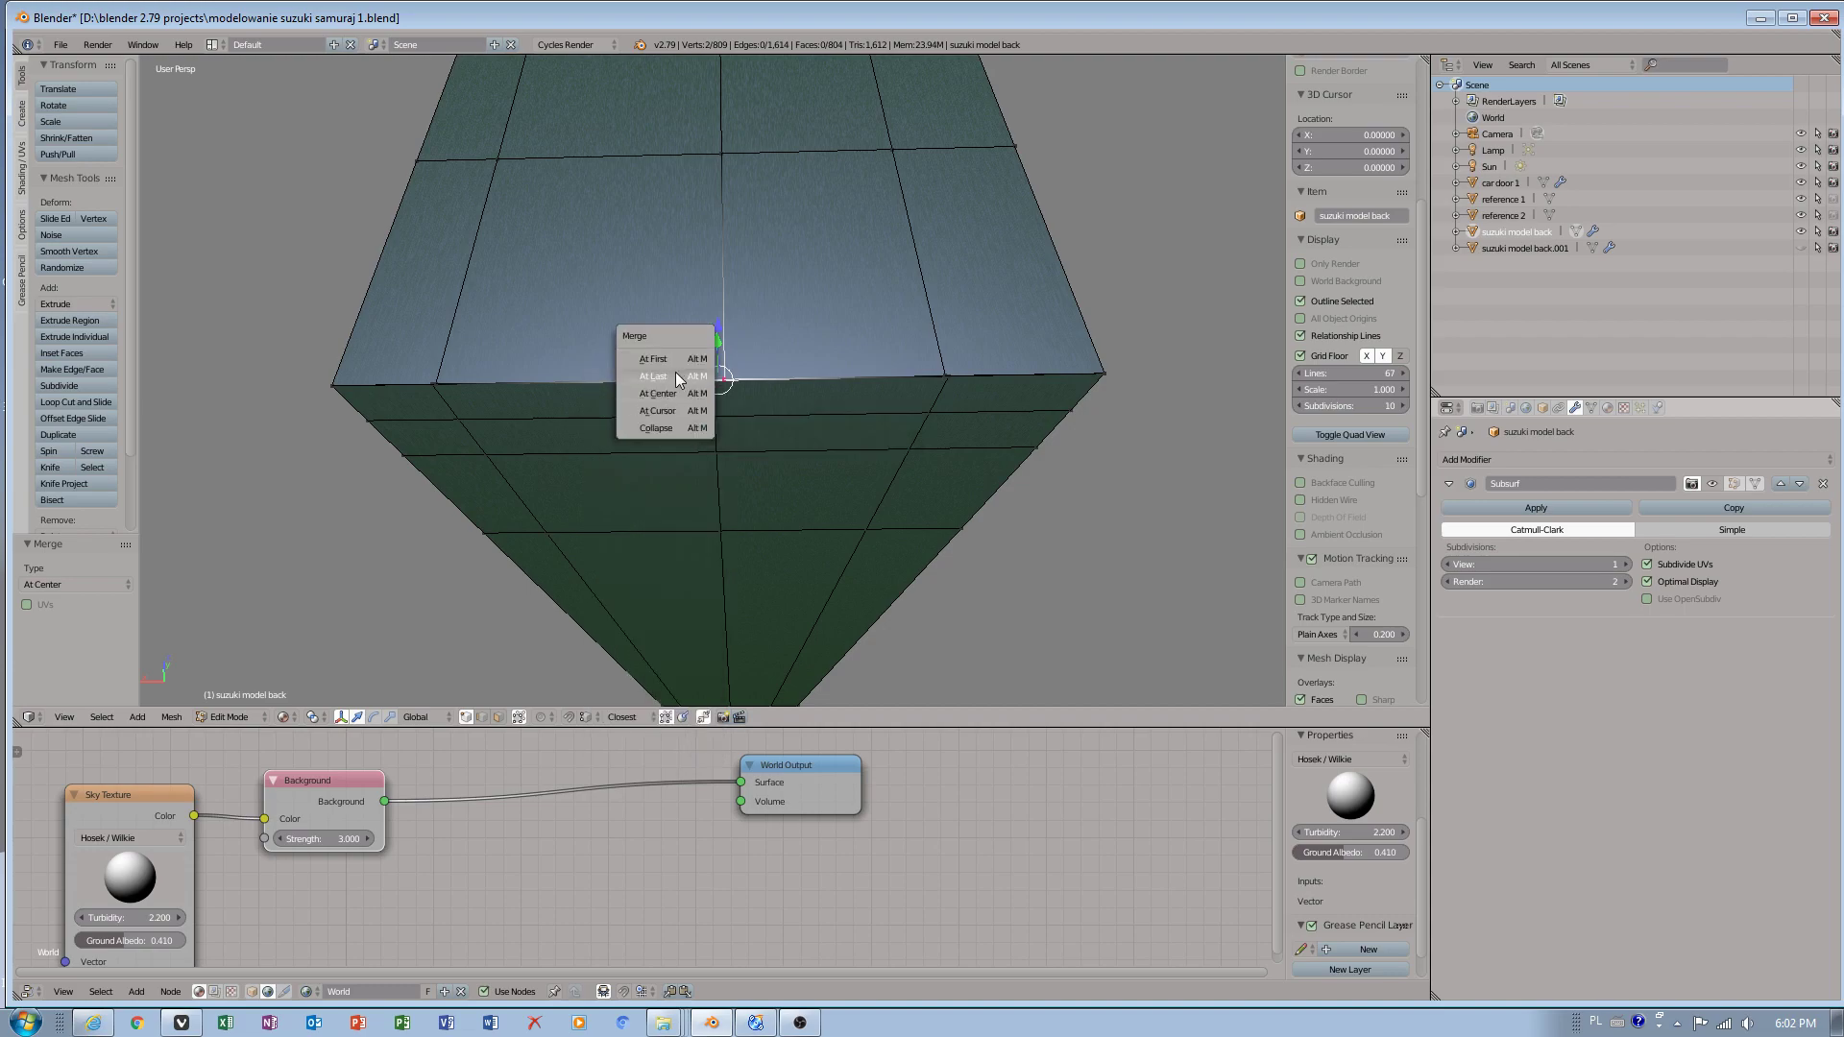
left_click(674, 374)
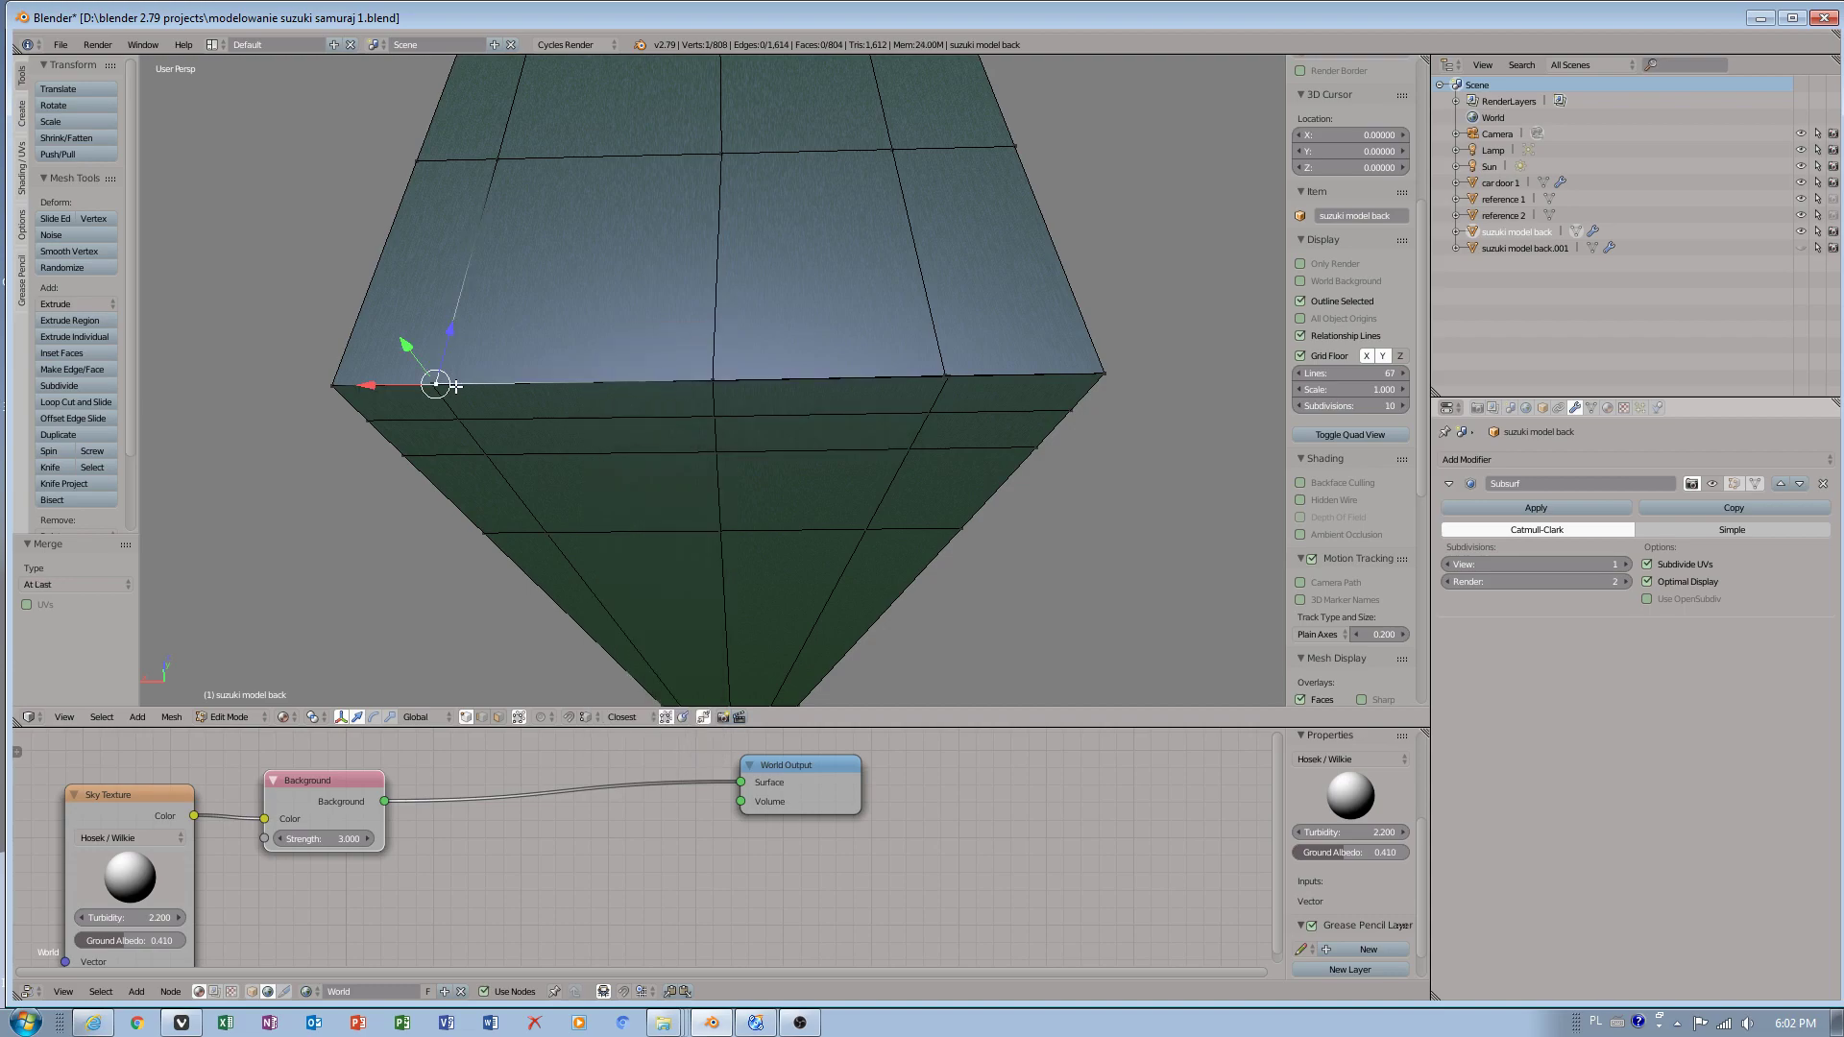
- Set the viewport lens to about 109 mm for a closer view of the pillar's bottom edge
scroll(933, 394, "up", 8)
key("KP_Decimal")
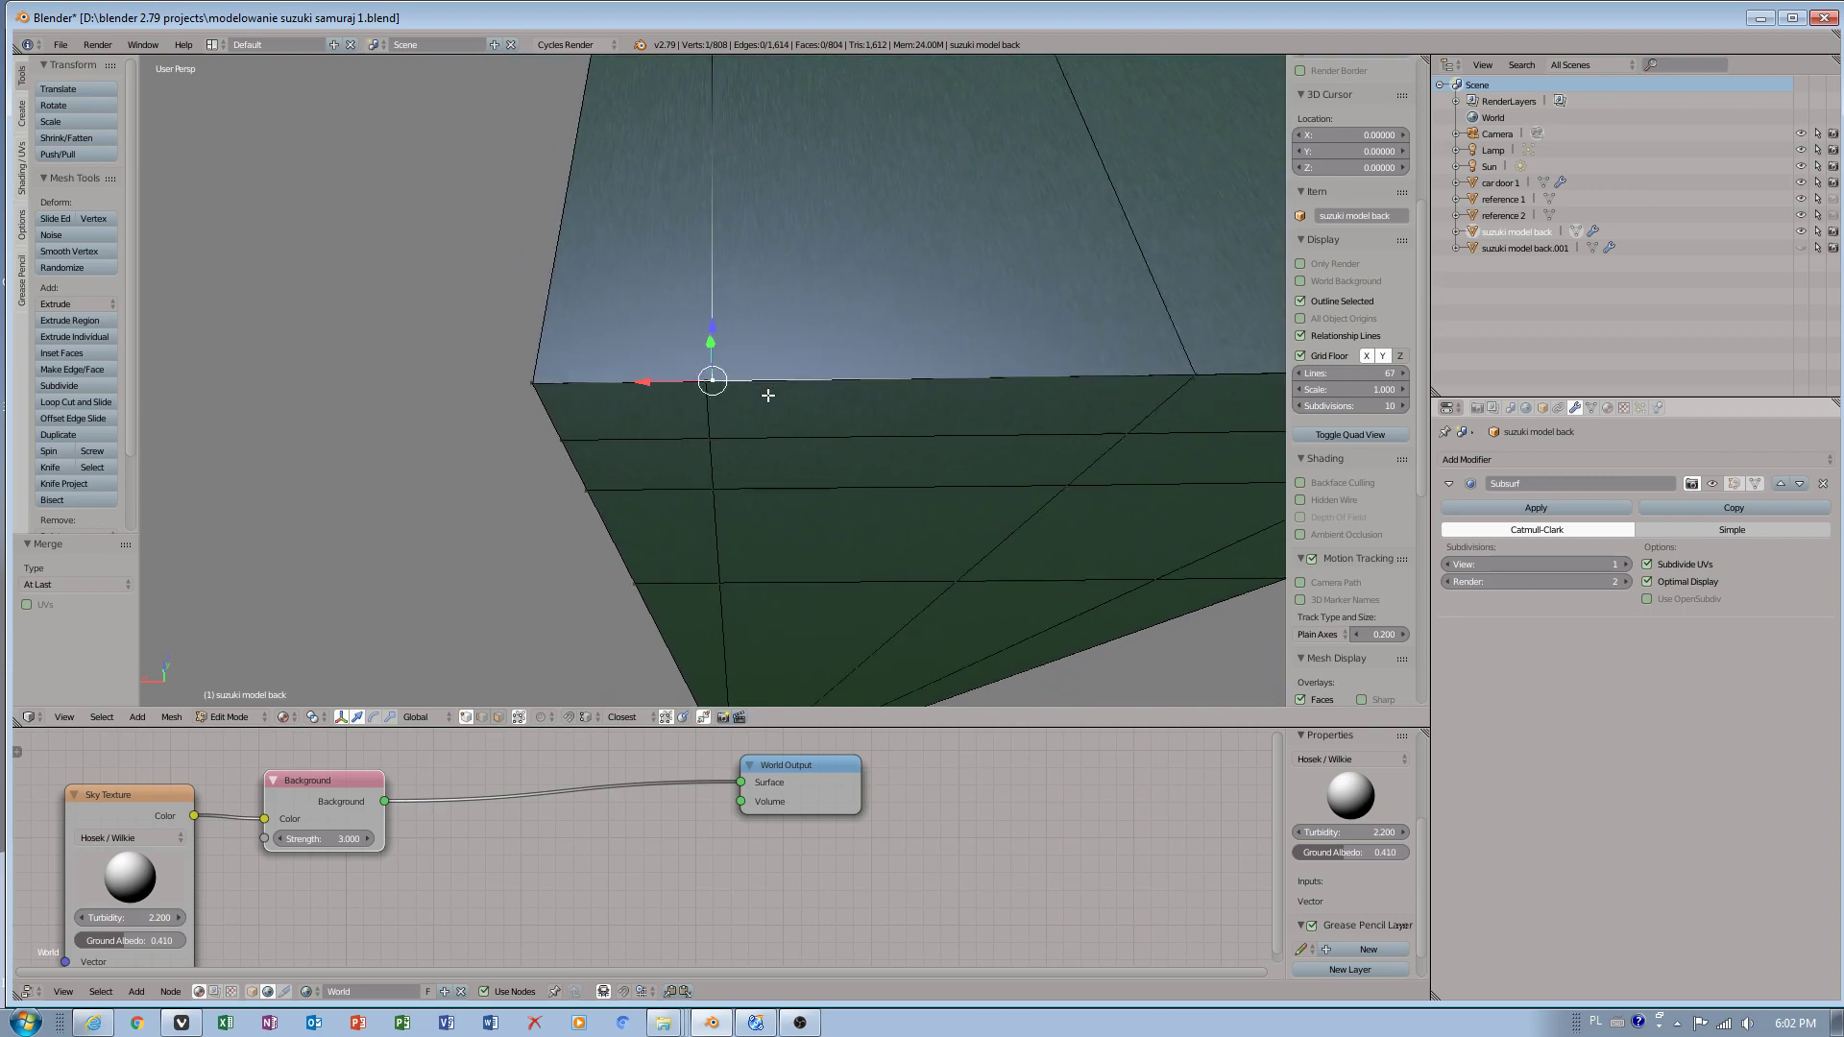
scroll(791, 383, "up", 2)
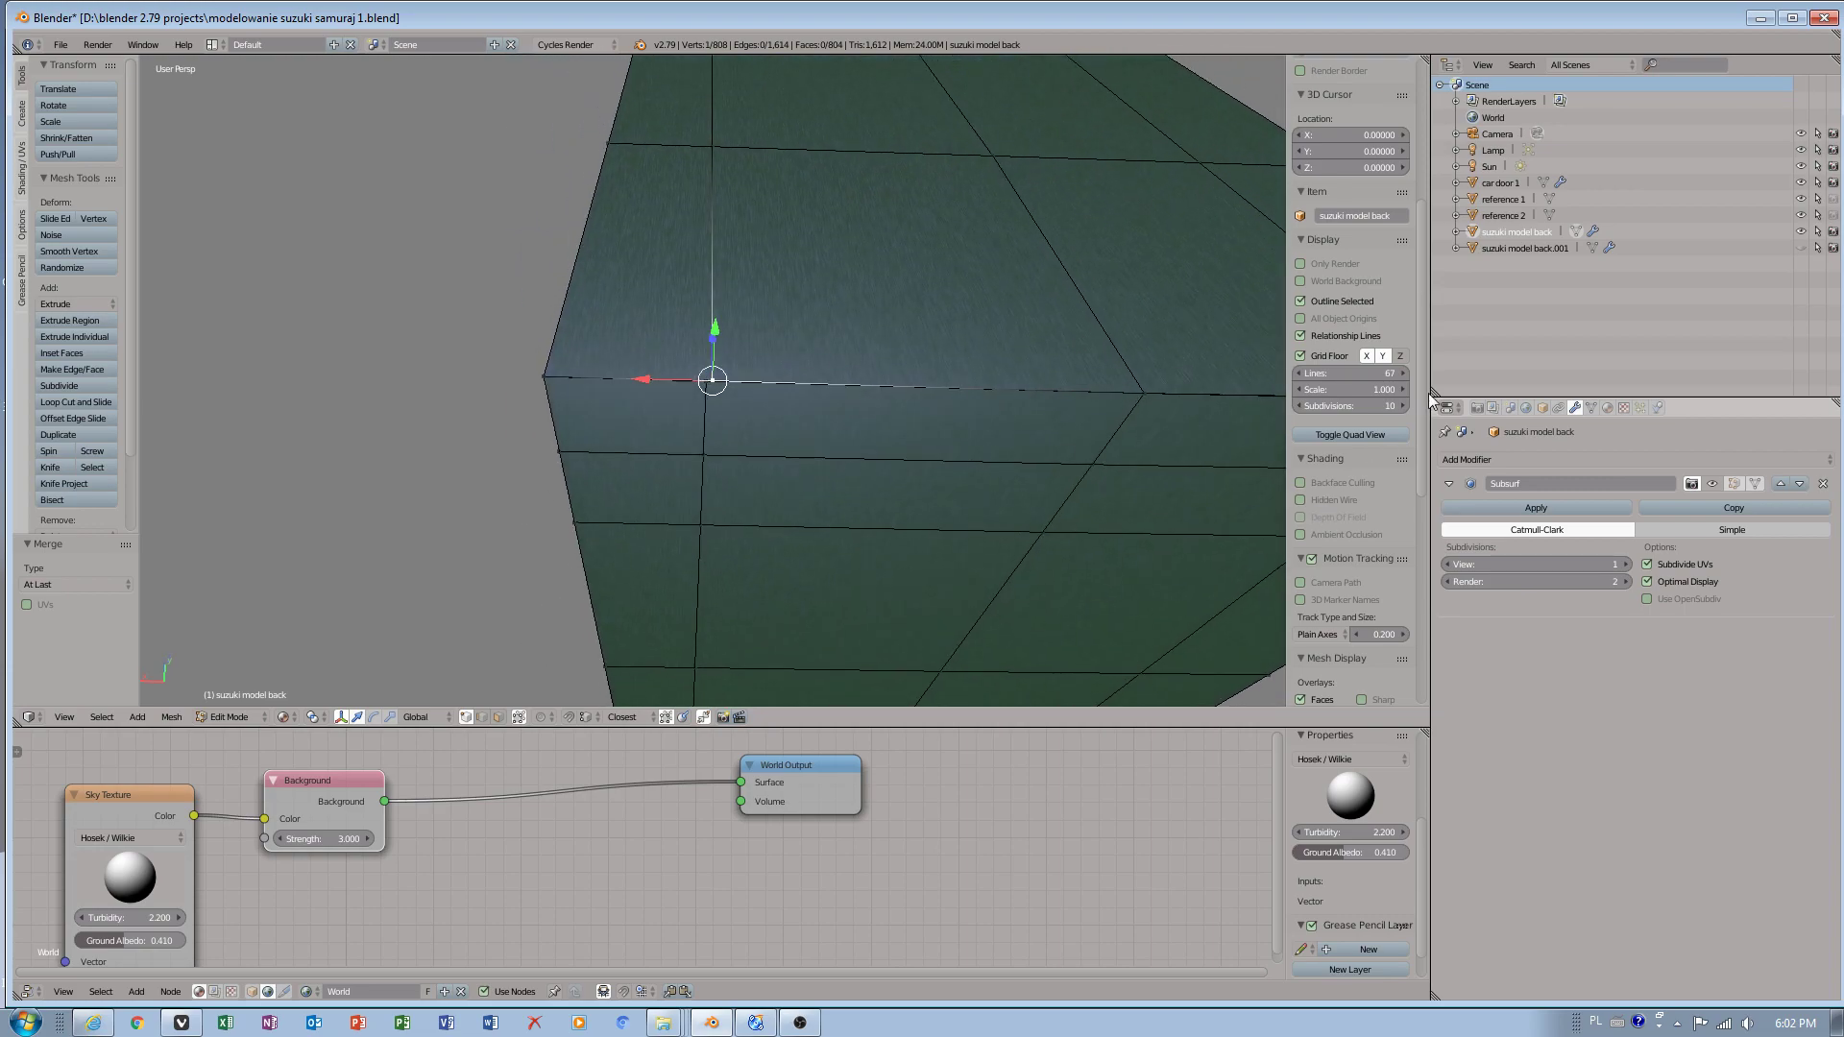
scroll(1408, 291, "up", 5)
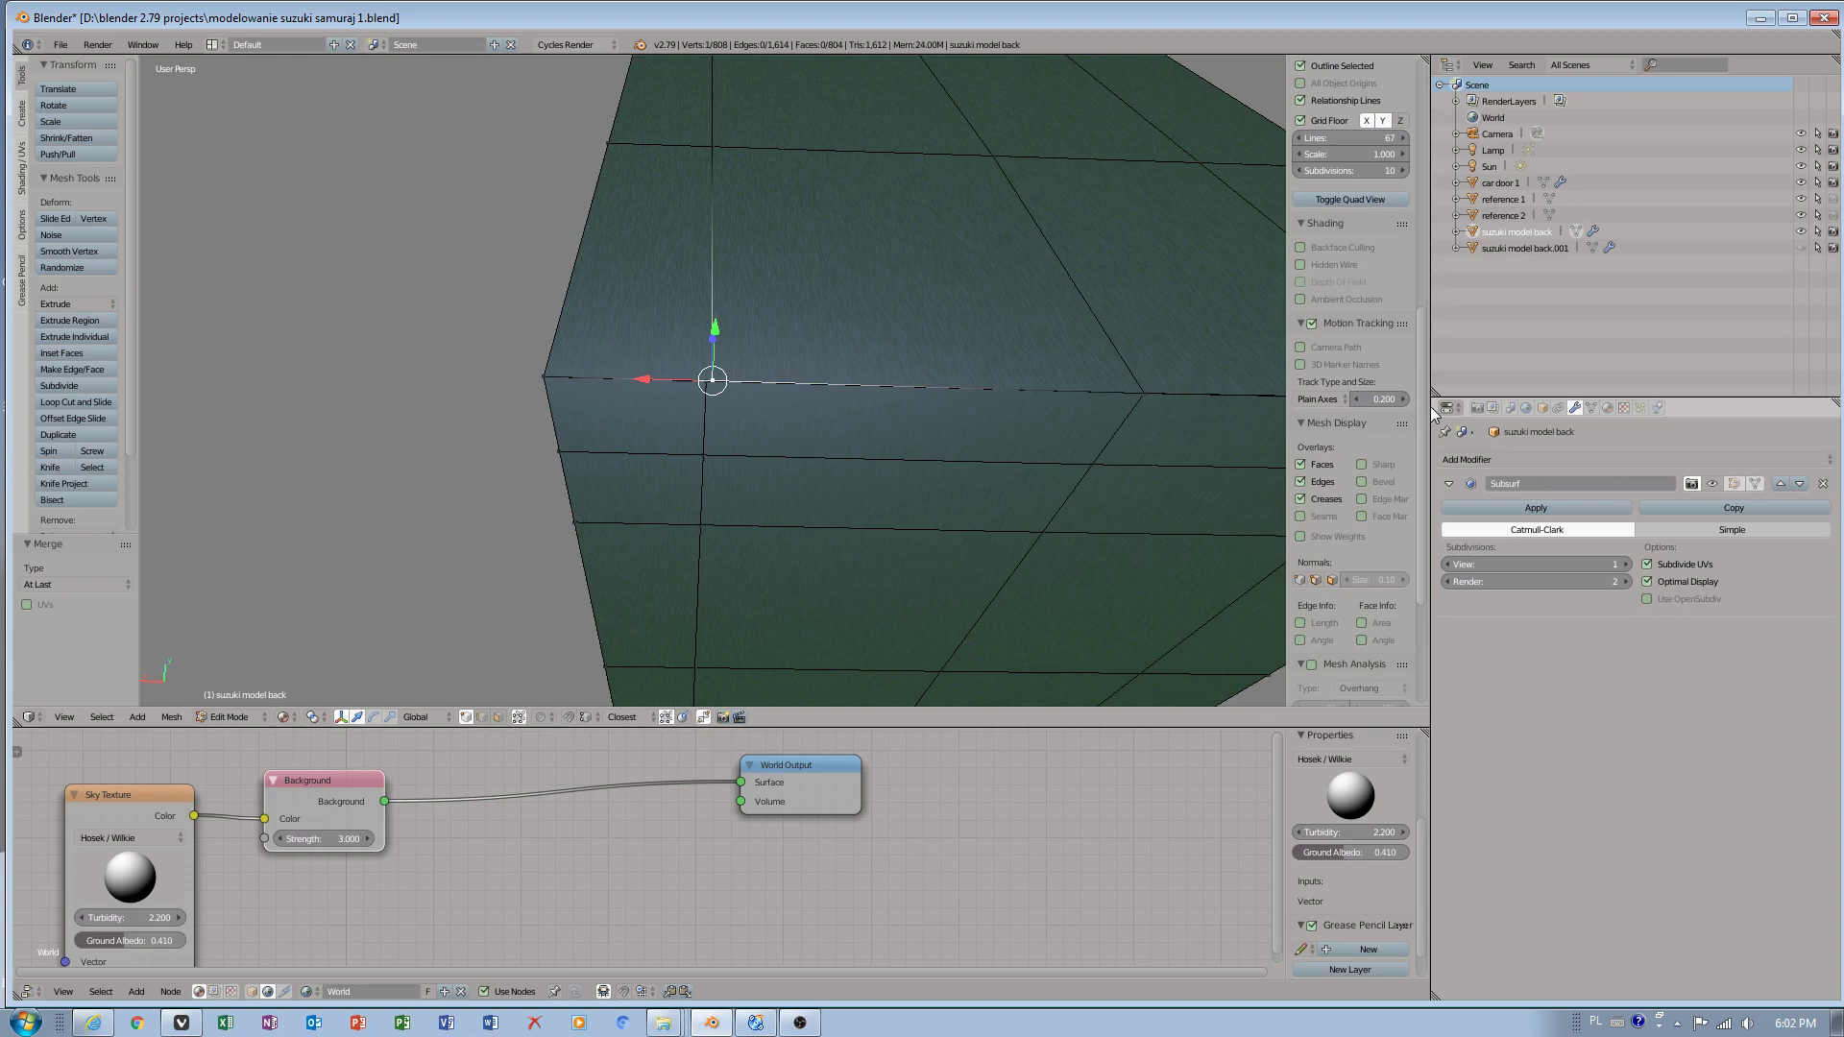
scroll(1408, 240, "up", 5)
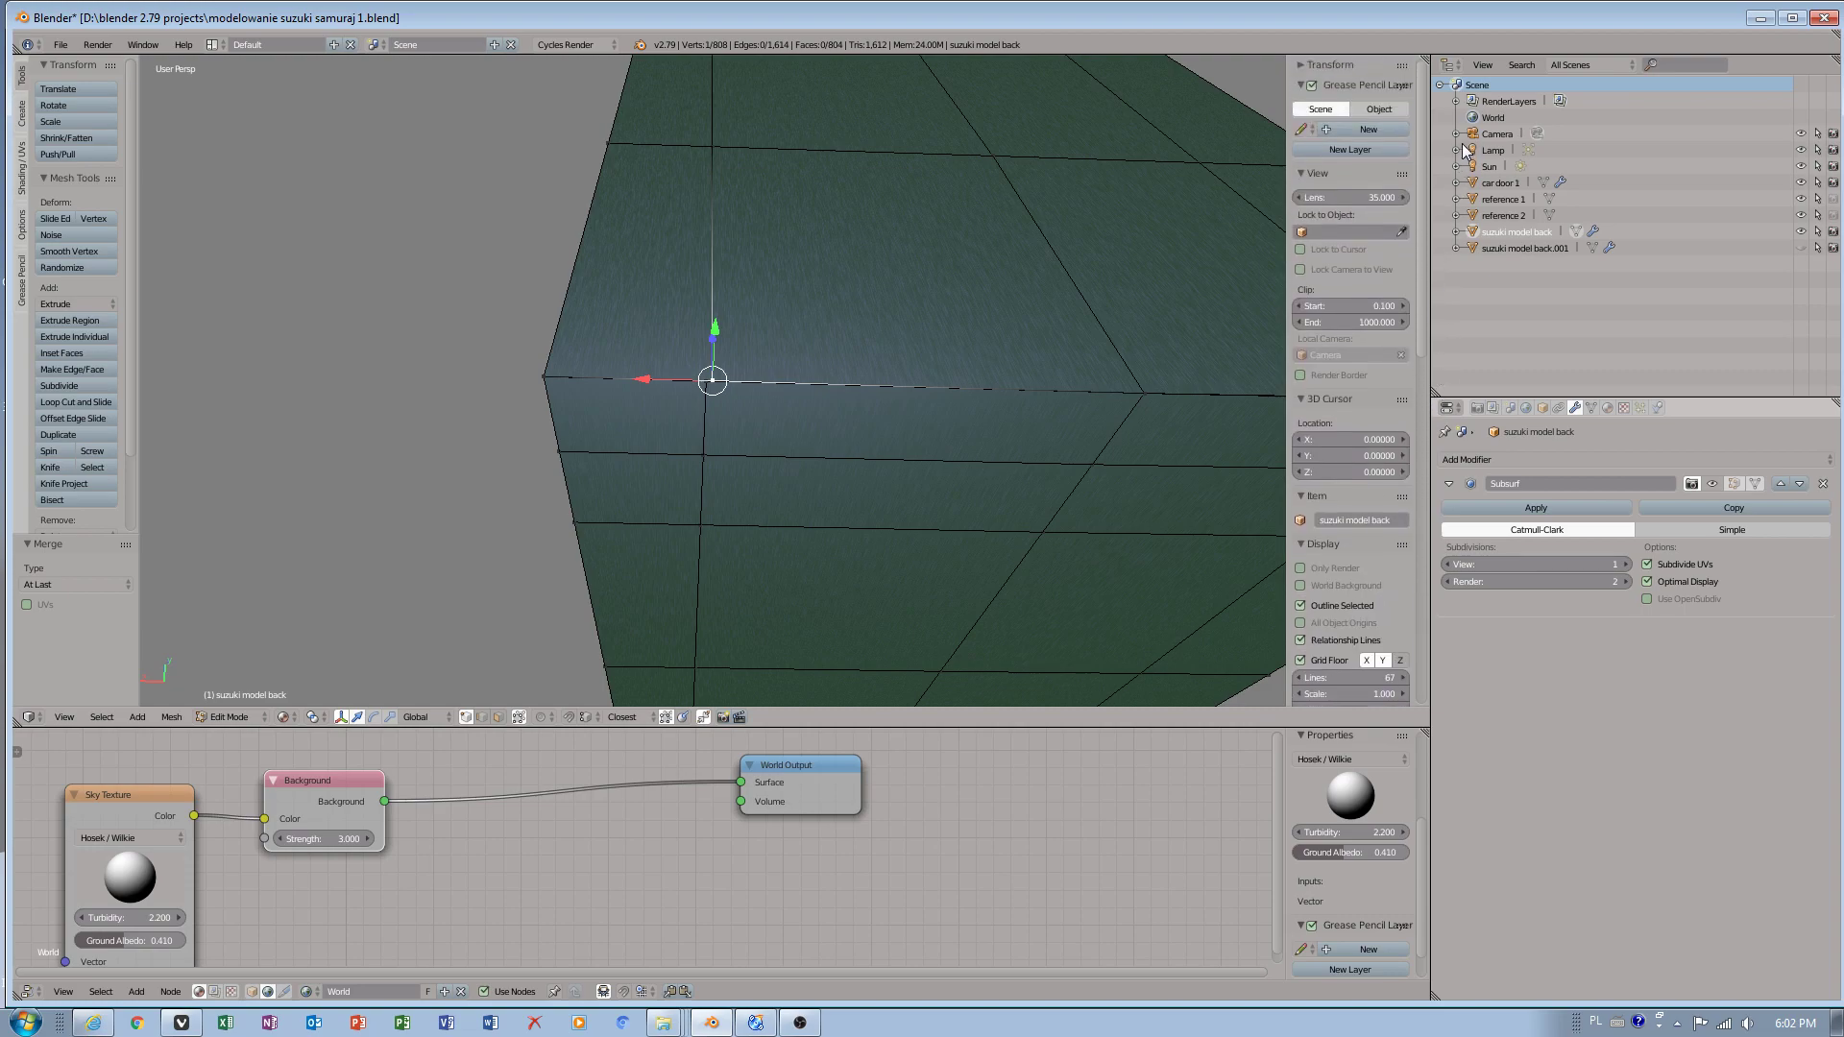
left_click_drag(1349, 197, 1428, 196)
middle_click_drag(691, 358, 745, 413)
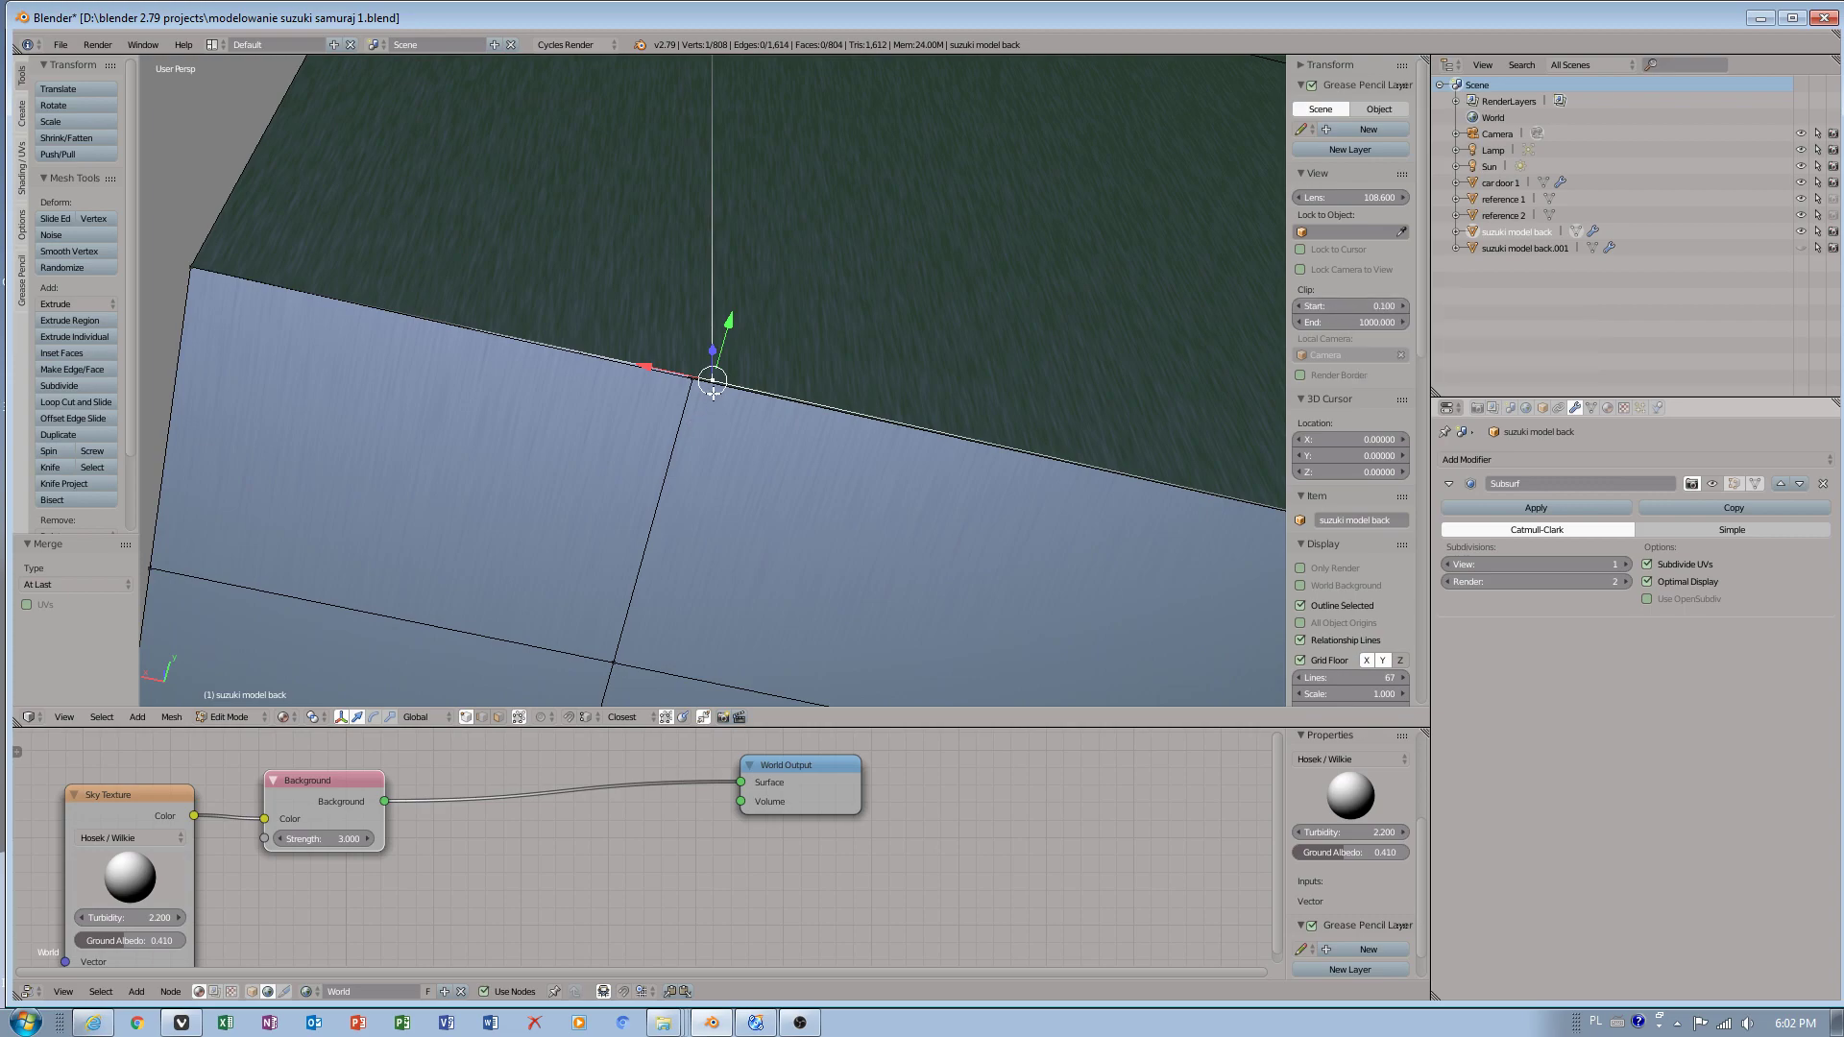
- Merge the open vertex pair near the outer corner of the pillar's bottom edge using At Last
key("k")
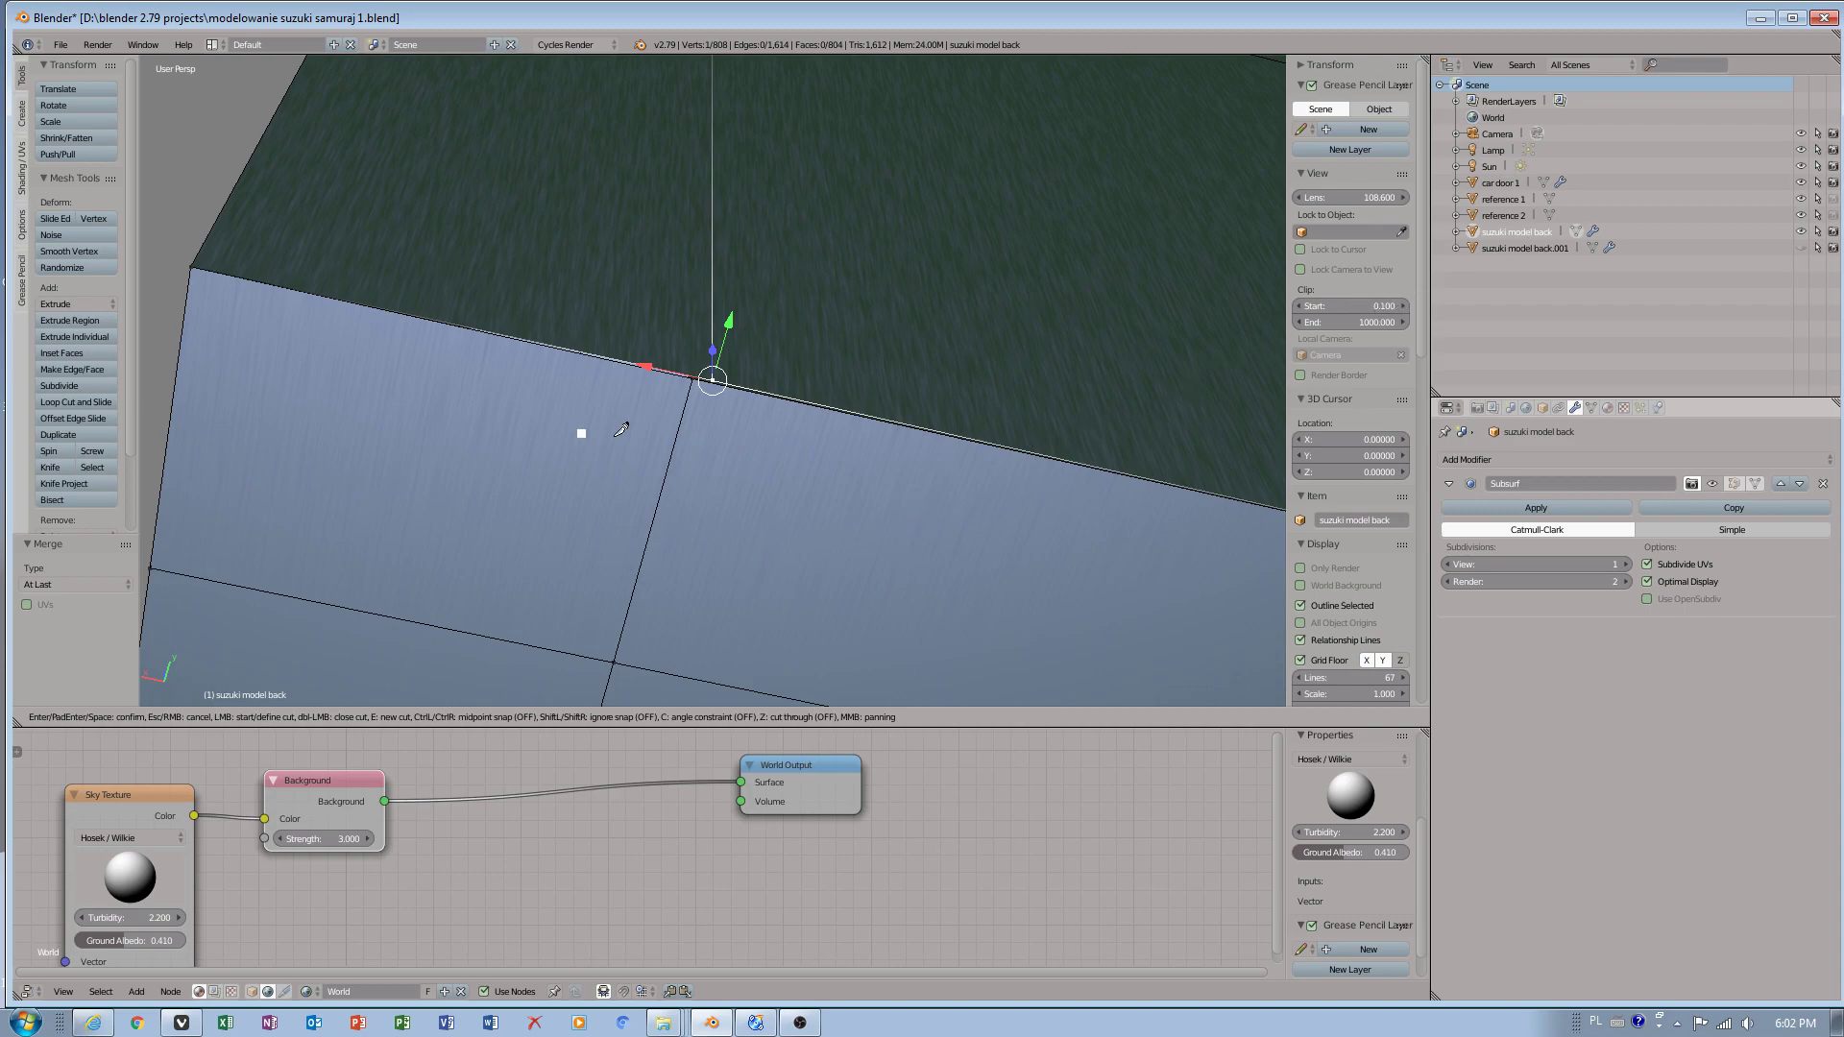
key("Return")
right_click(676, 402, "shift")
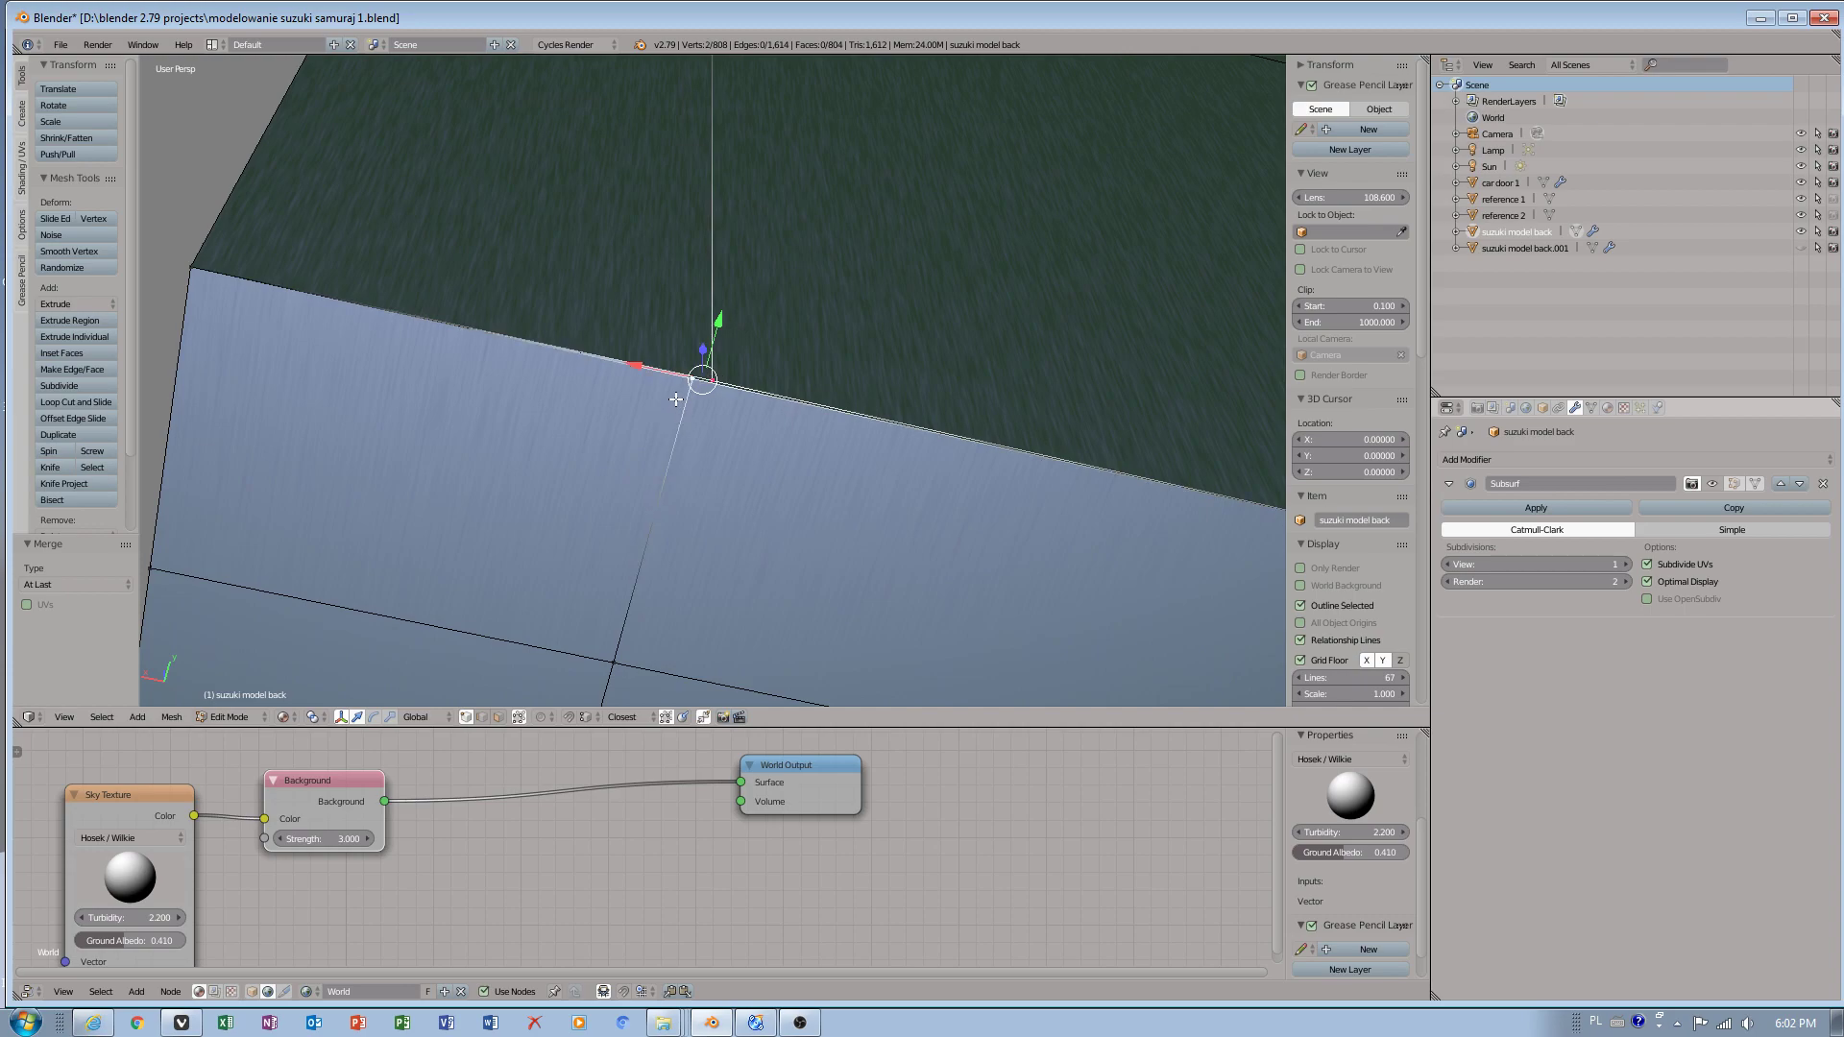
key("w")
left_click(672, 401)
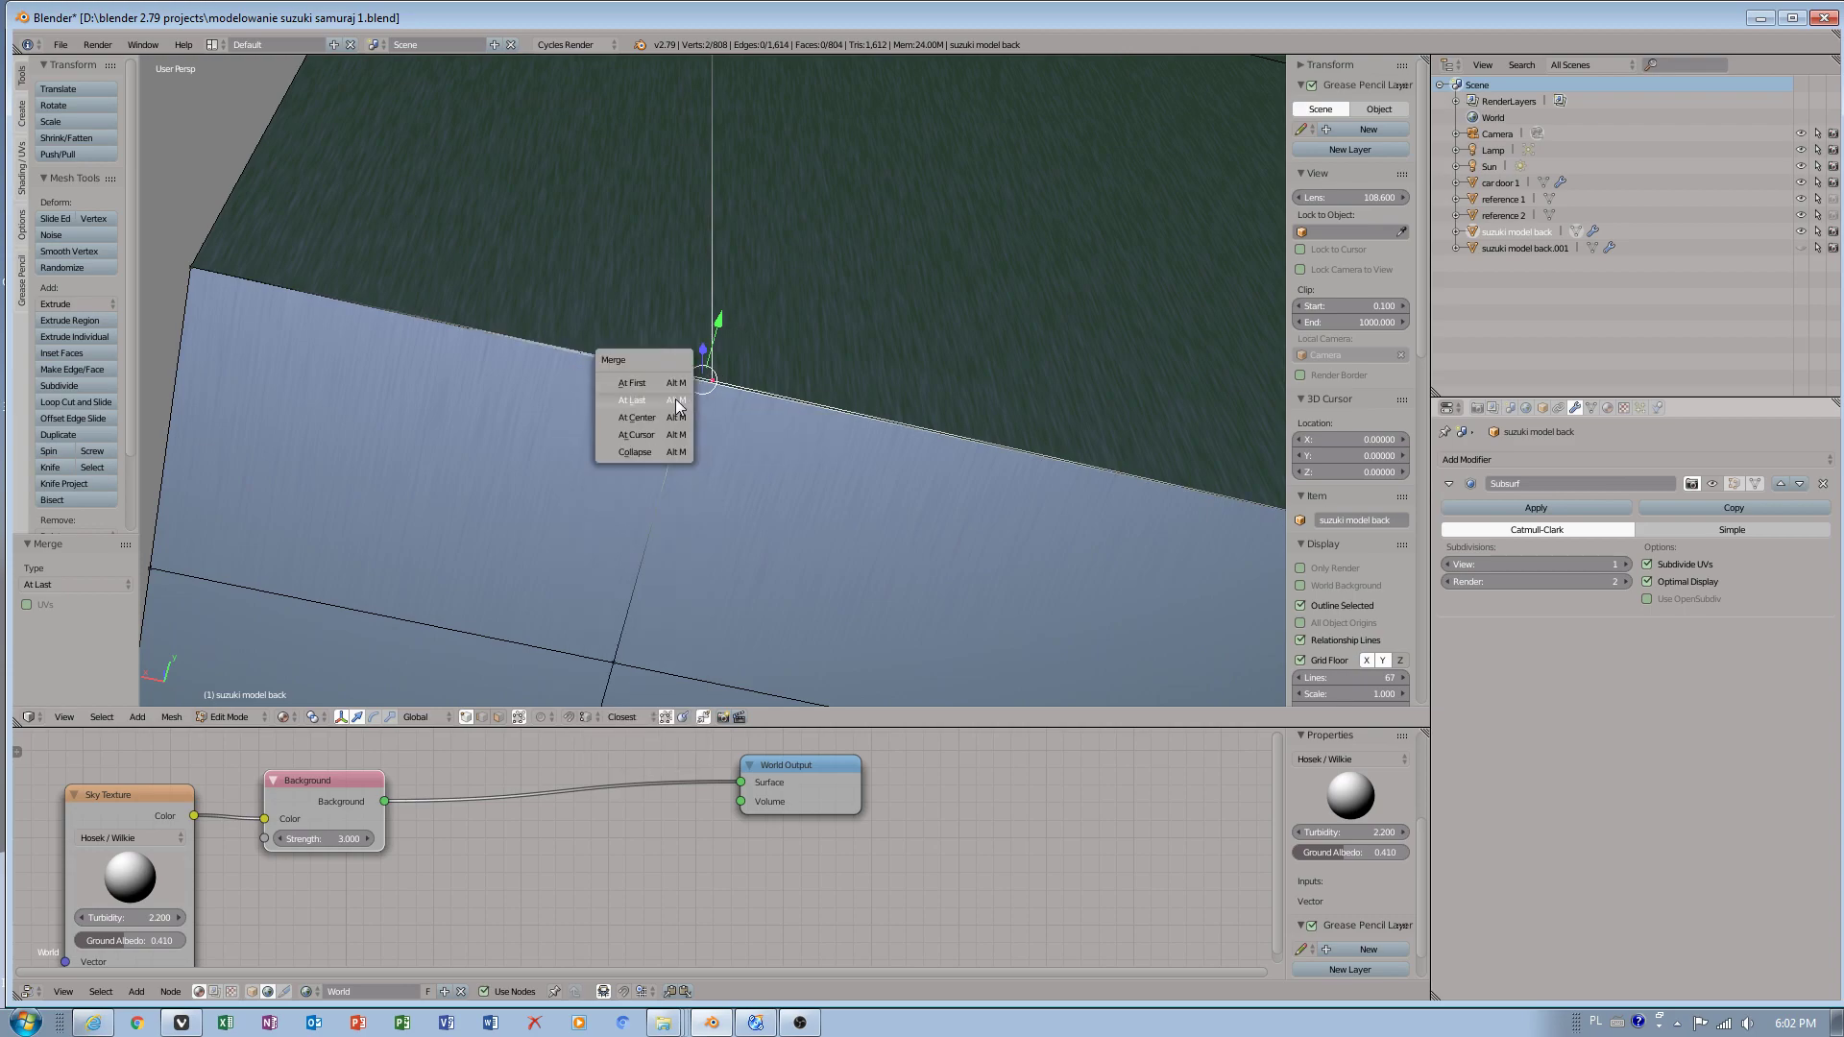
left_click(667, 403)
- Merge the next open vertex pair further along the pillar's bottom edge
middle_click_drag(922, 510, 848, 512)
right_click(769, 501, "shift")
key("w")
left_click(770, 502)
left_click(771, 503)
- Add one centered, unslid loop cut around the body section beside the pillar's bottom edge
scroll(599, 555, "down", 5)
middle_click_drag(600, 555, 588, 389)
key("ctrl+r")
left_click(579, 365)
right_click(579, 365)
- Slide the five vertices of the slanted column across the bottom face into line with the panel edge, using a factor of about 0.26
scroll(851, 415, "up", 4)
mouse_move(850, 415)
middle_mouse_down()
mouse_move(980, 400)
mouse_move(750, 465)
mouse_move(742, 538)
mouse_move(938, 502)
mouse_move(528, 510)
mouse_move(823, 502)
mouse_move(853, 438)
middle_mouse_up()
right_click(1087, 558)
middle_click_drag(1087, 558, 979, 547)
key("KP_Decimal")
scroll(905, 545, "down", 8)
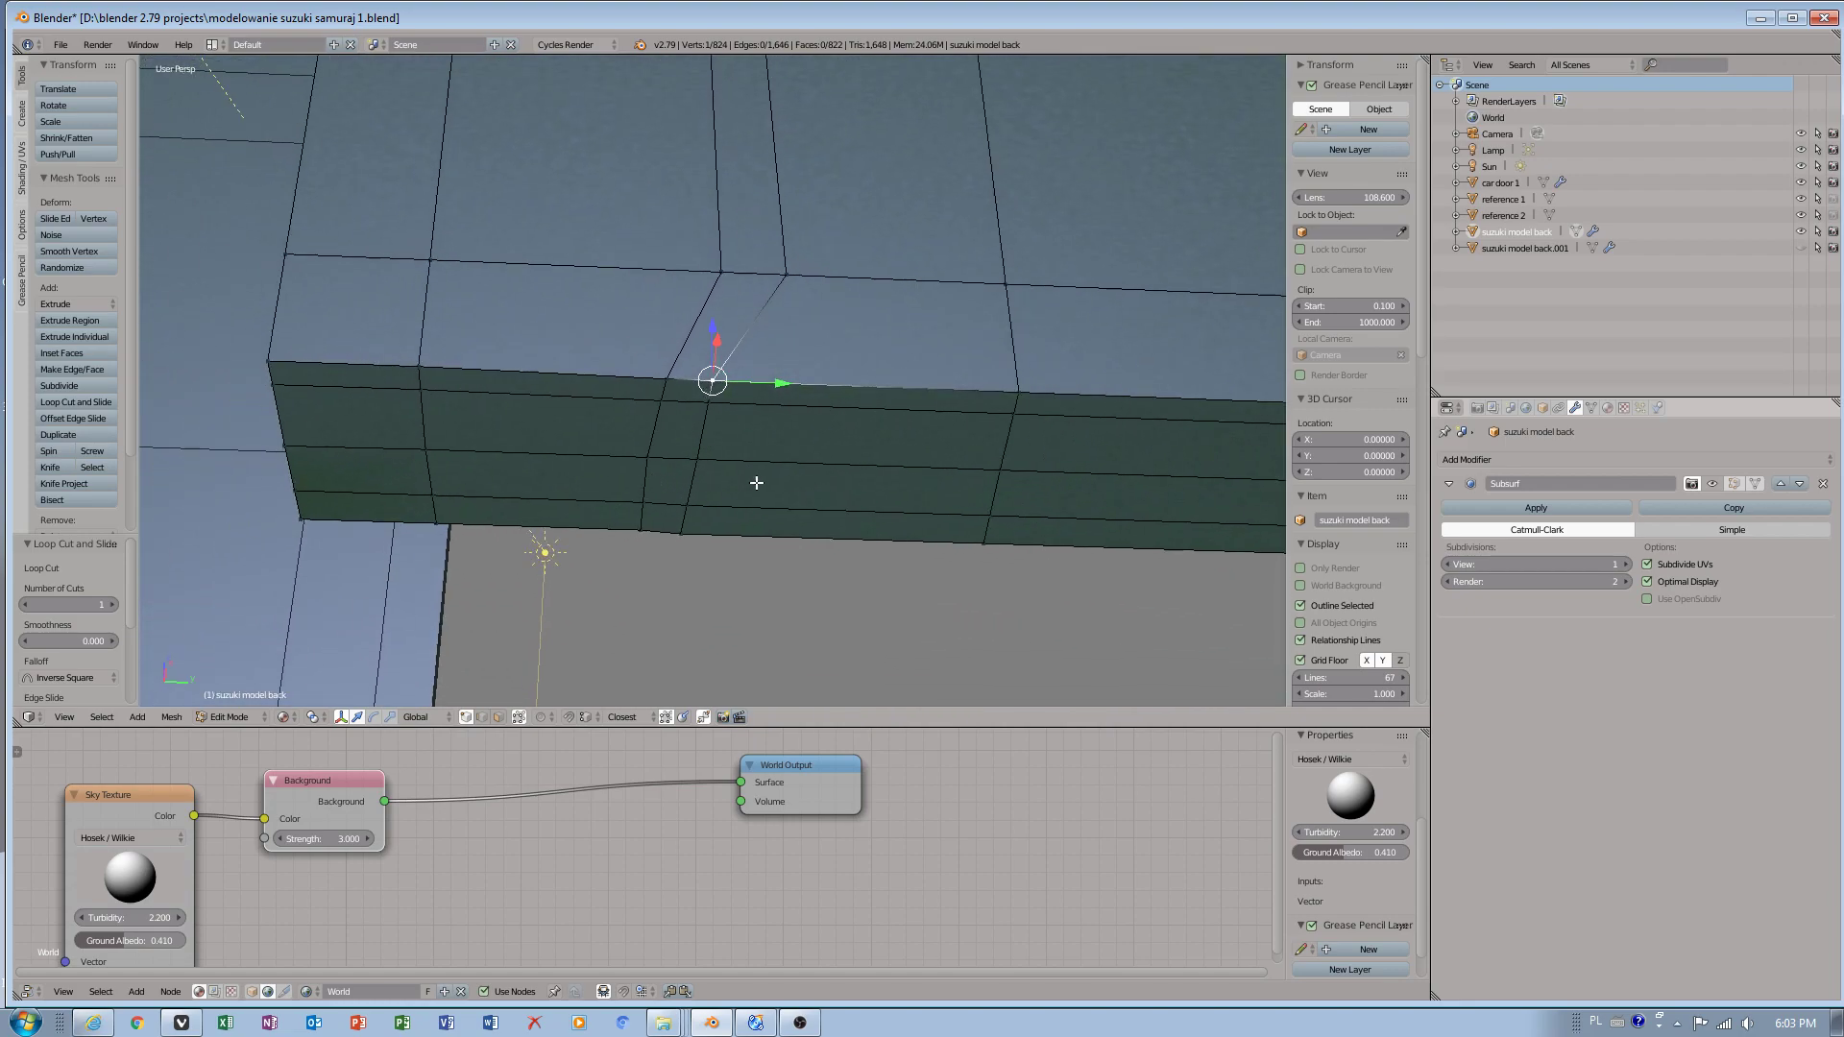
right_click(715, 407, "shift")
right_click(703, 446, "shift")
right_click(688, 503, "shift")
right_click(691, 529, "shift")
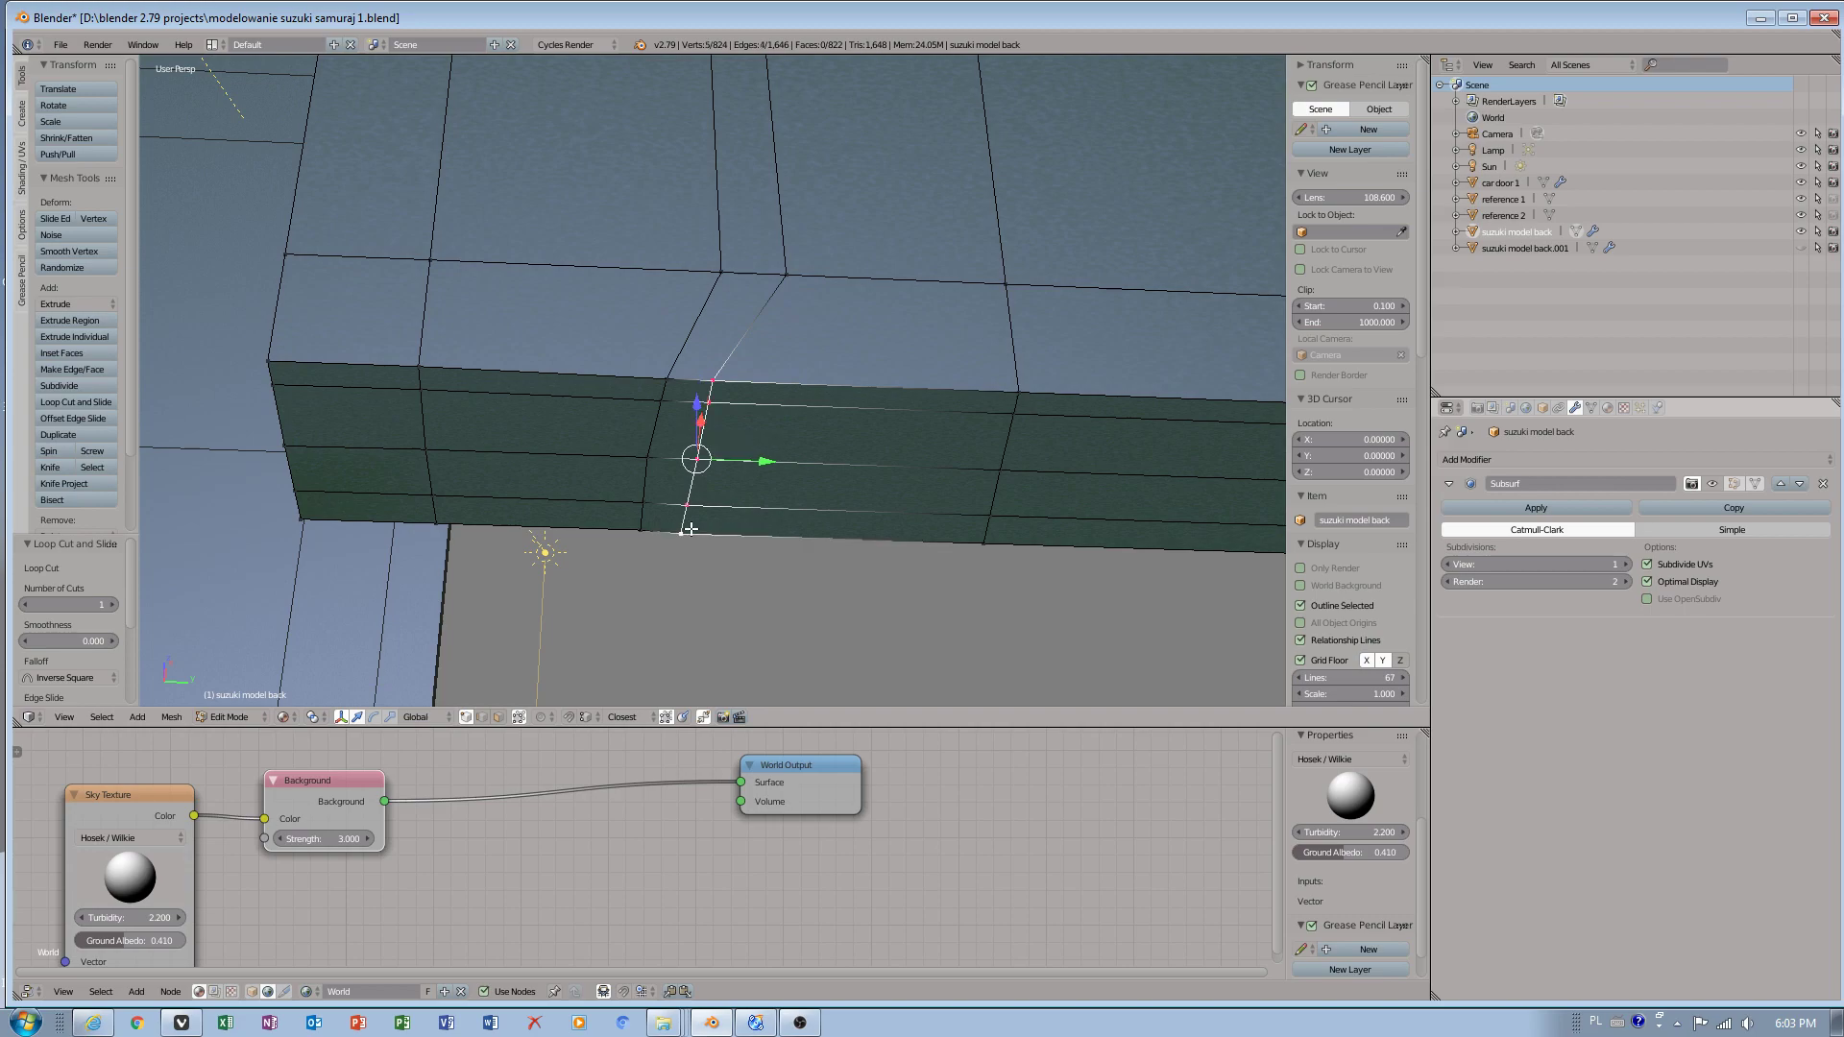
key("ctrl+v")
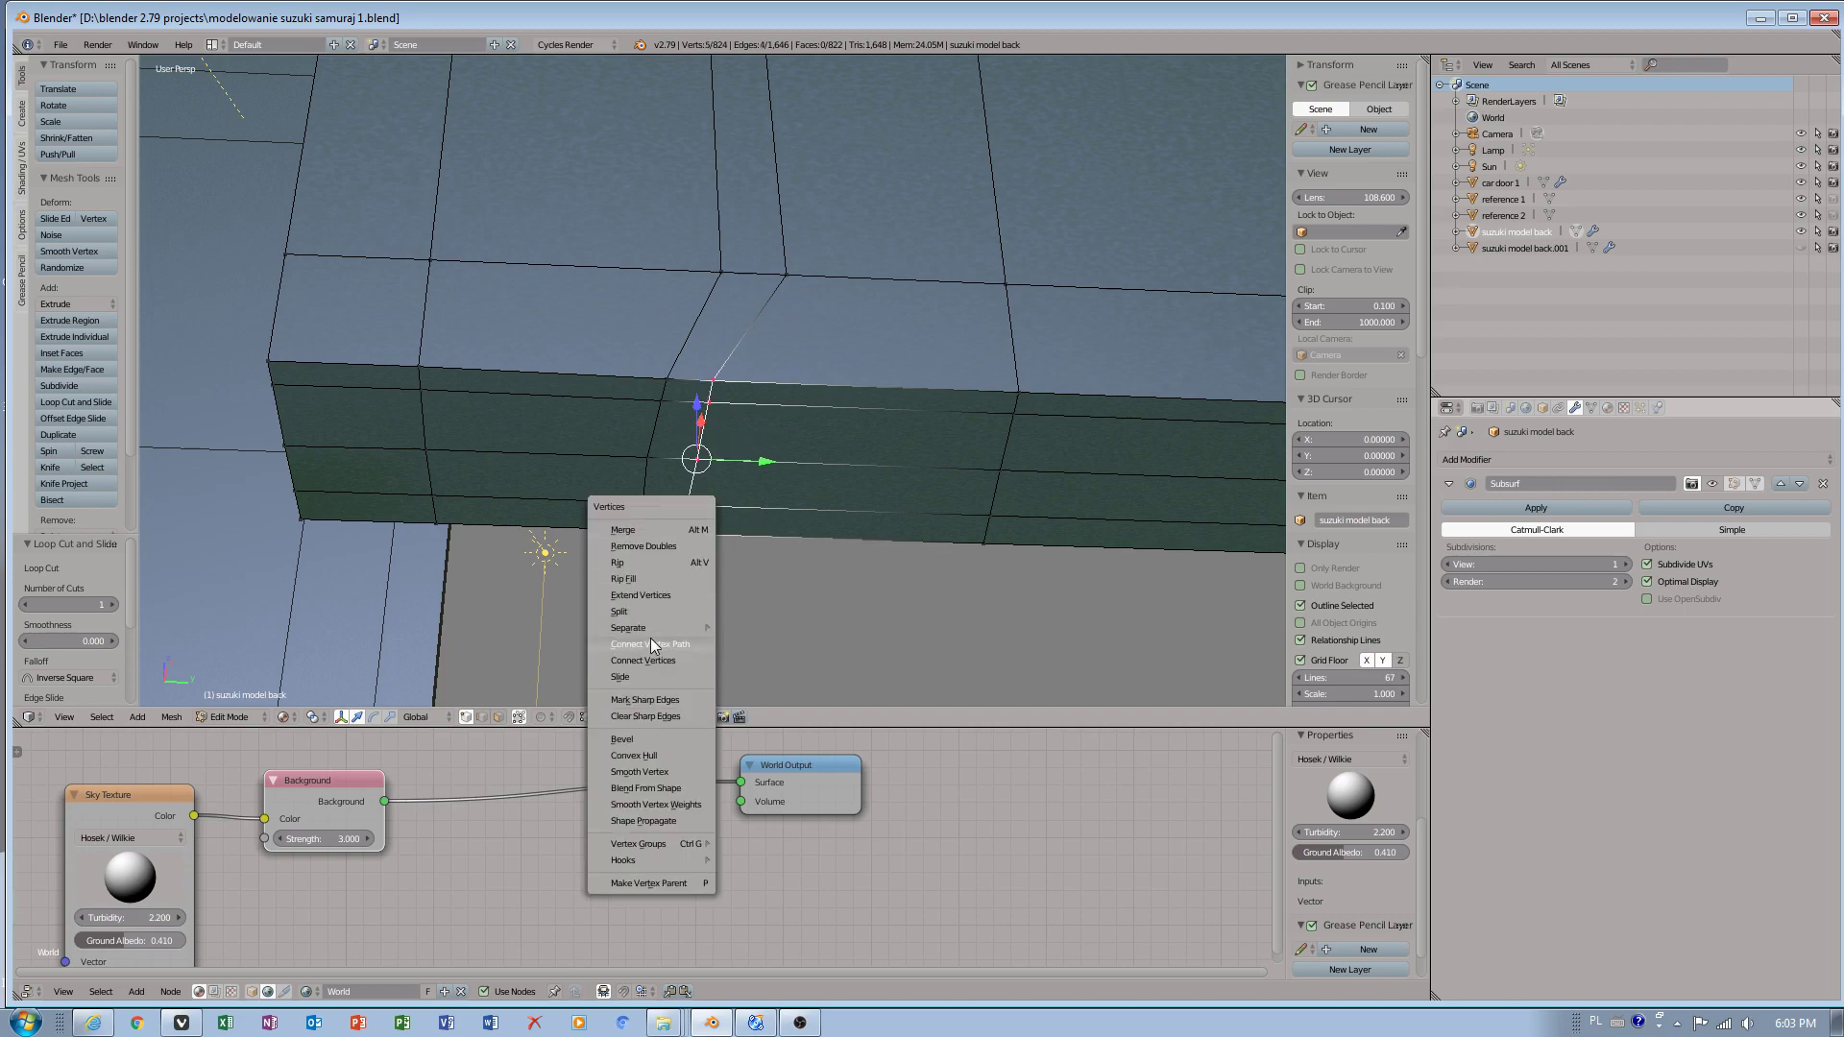
left_click(653, 674)
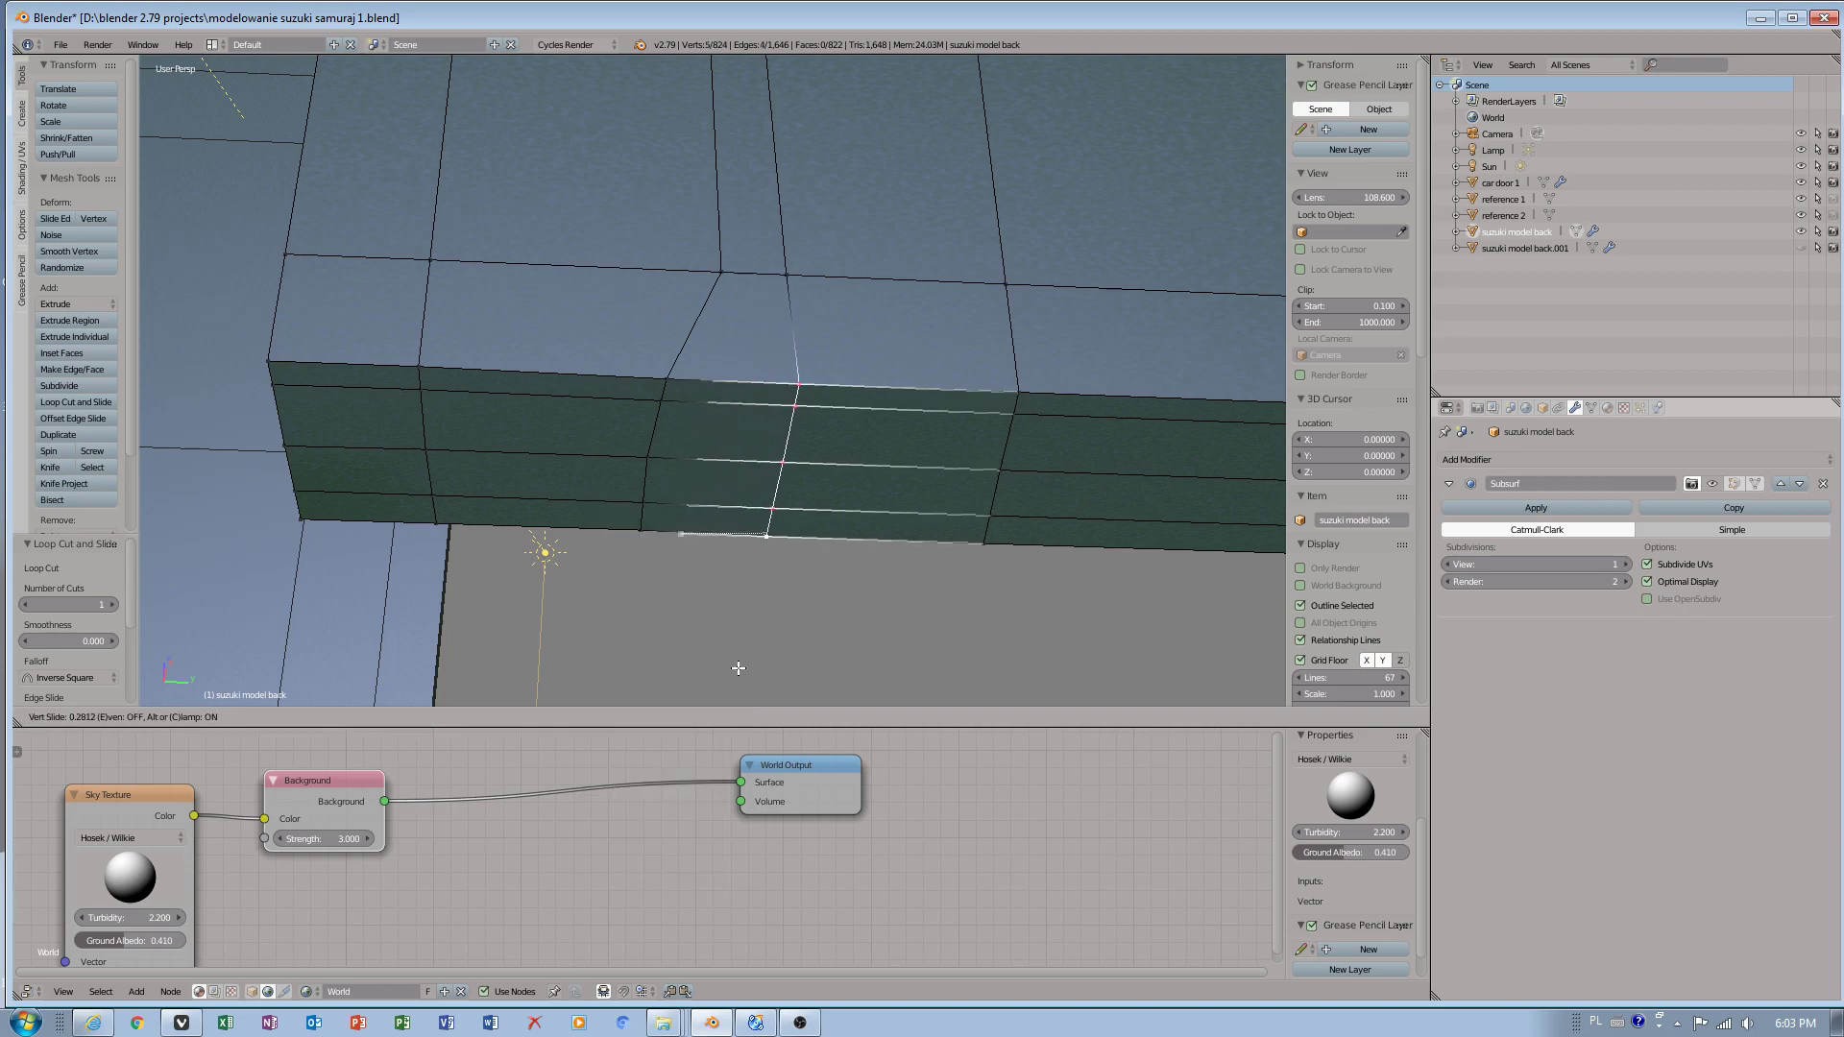
left_click(732, 670)
- Slide the neighbouring column of five bottom-face vertices toward the straightened column with a factor of 0.470
right_click(670, 378)
right_click(662, 398, "shift")
right_click(651, 452, "shift")
right_click(646, 497, "shift")
right_click(641, 527, "shift")
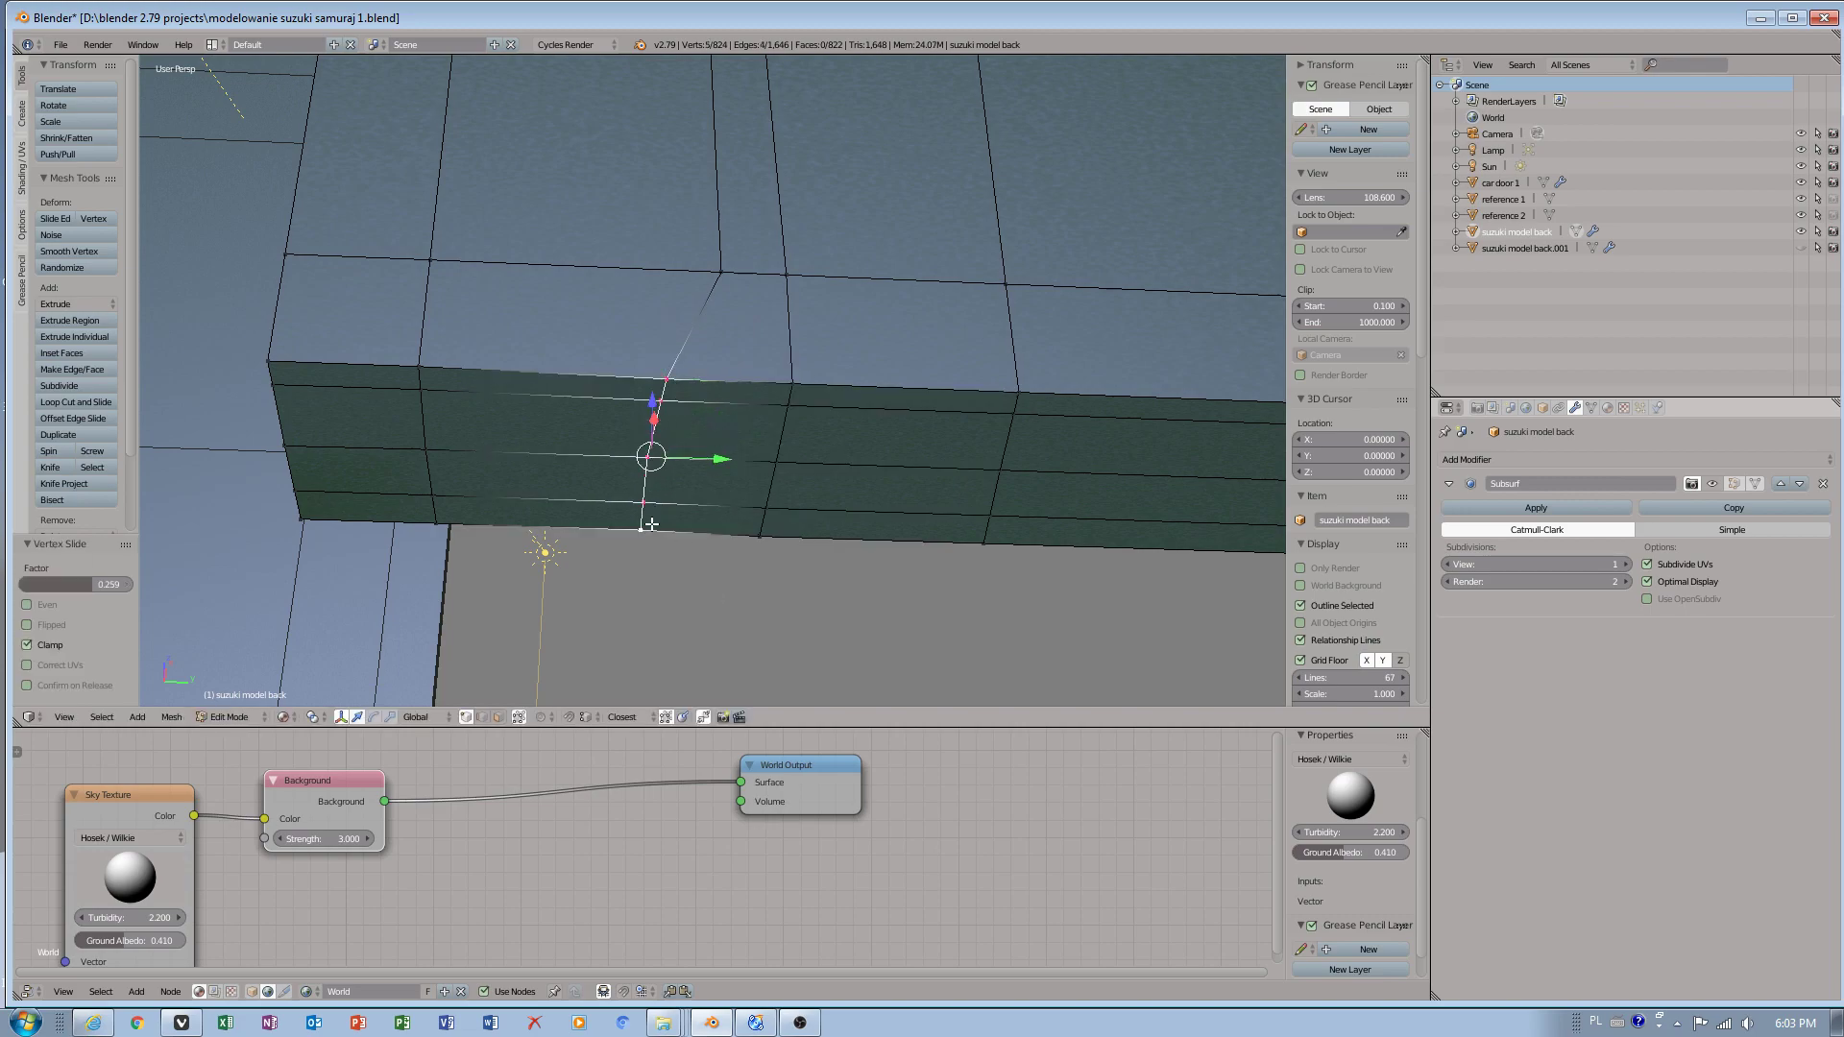
key("ctrl+v")
left_click(651, 523)
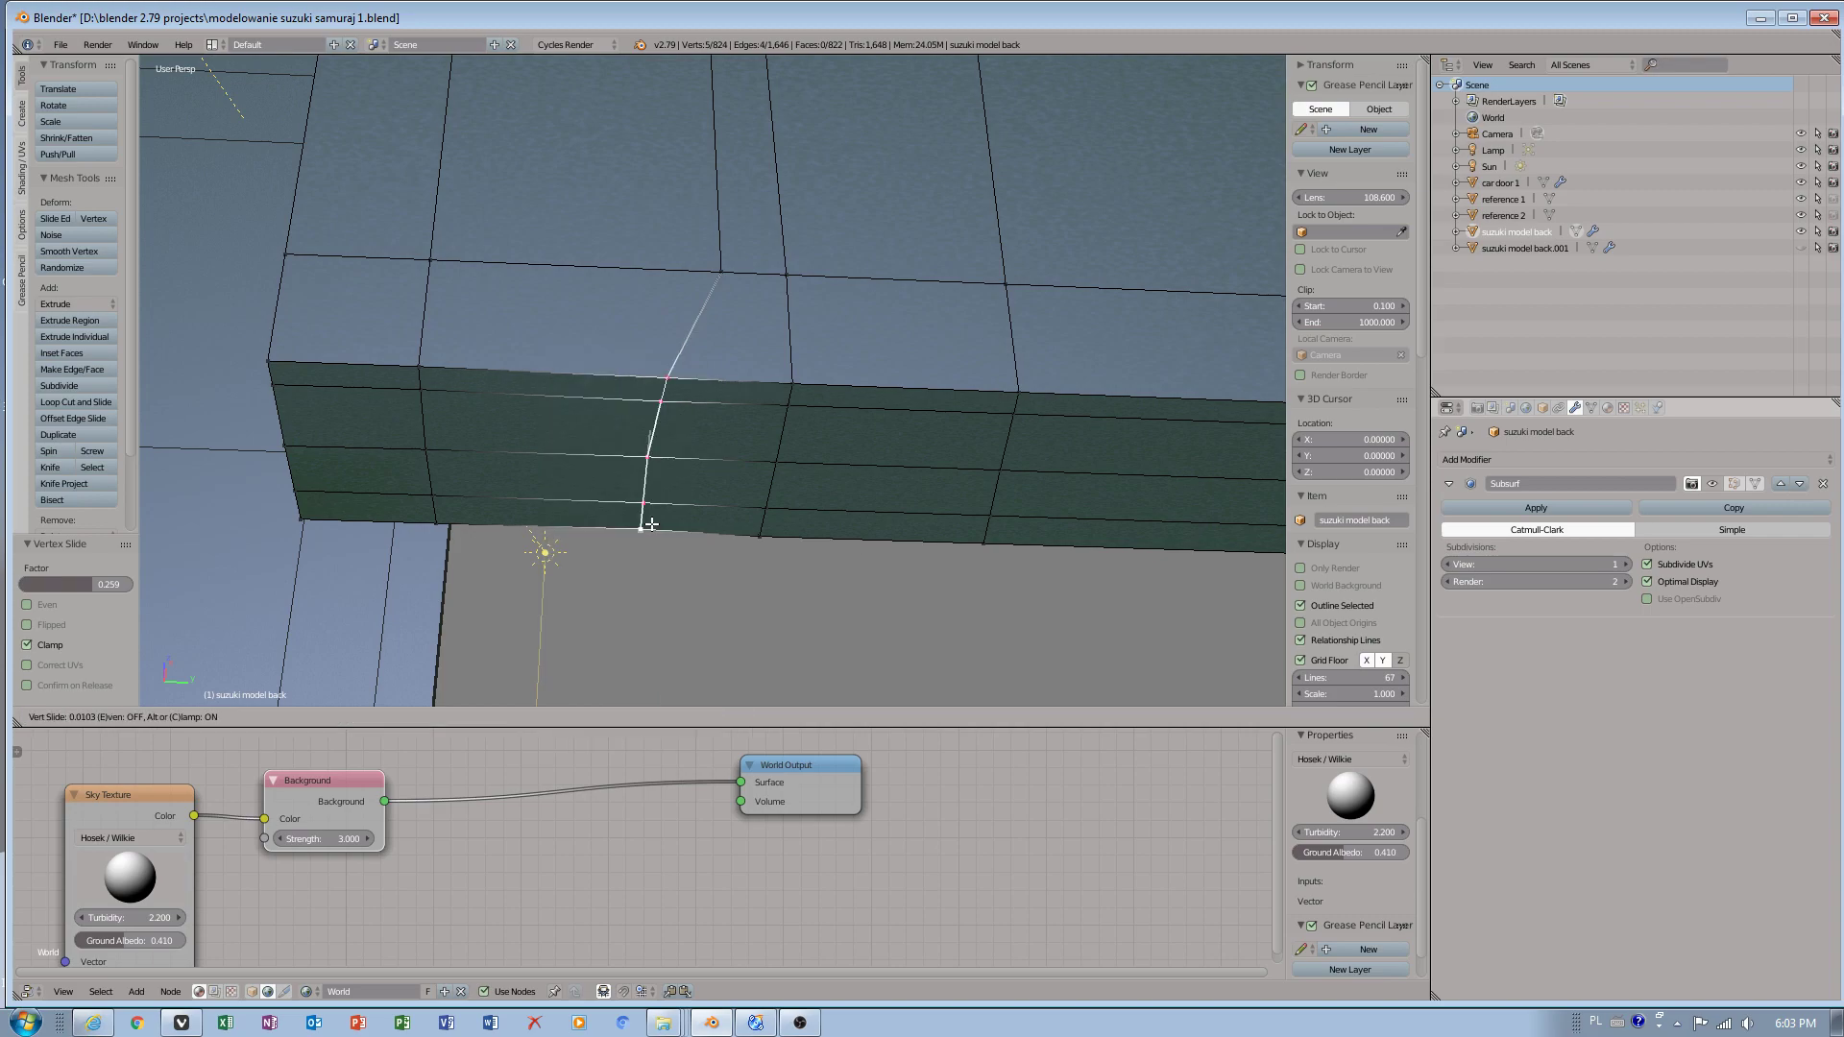
left_click(702, 530)
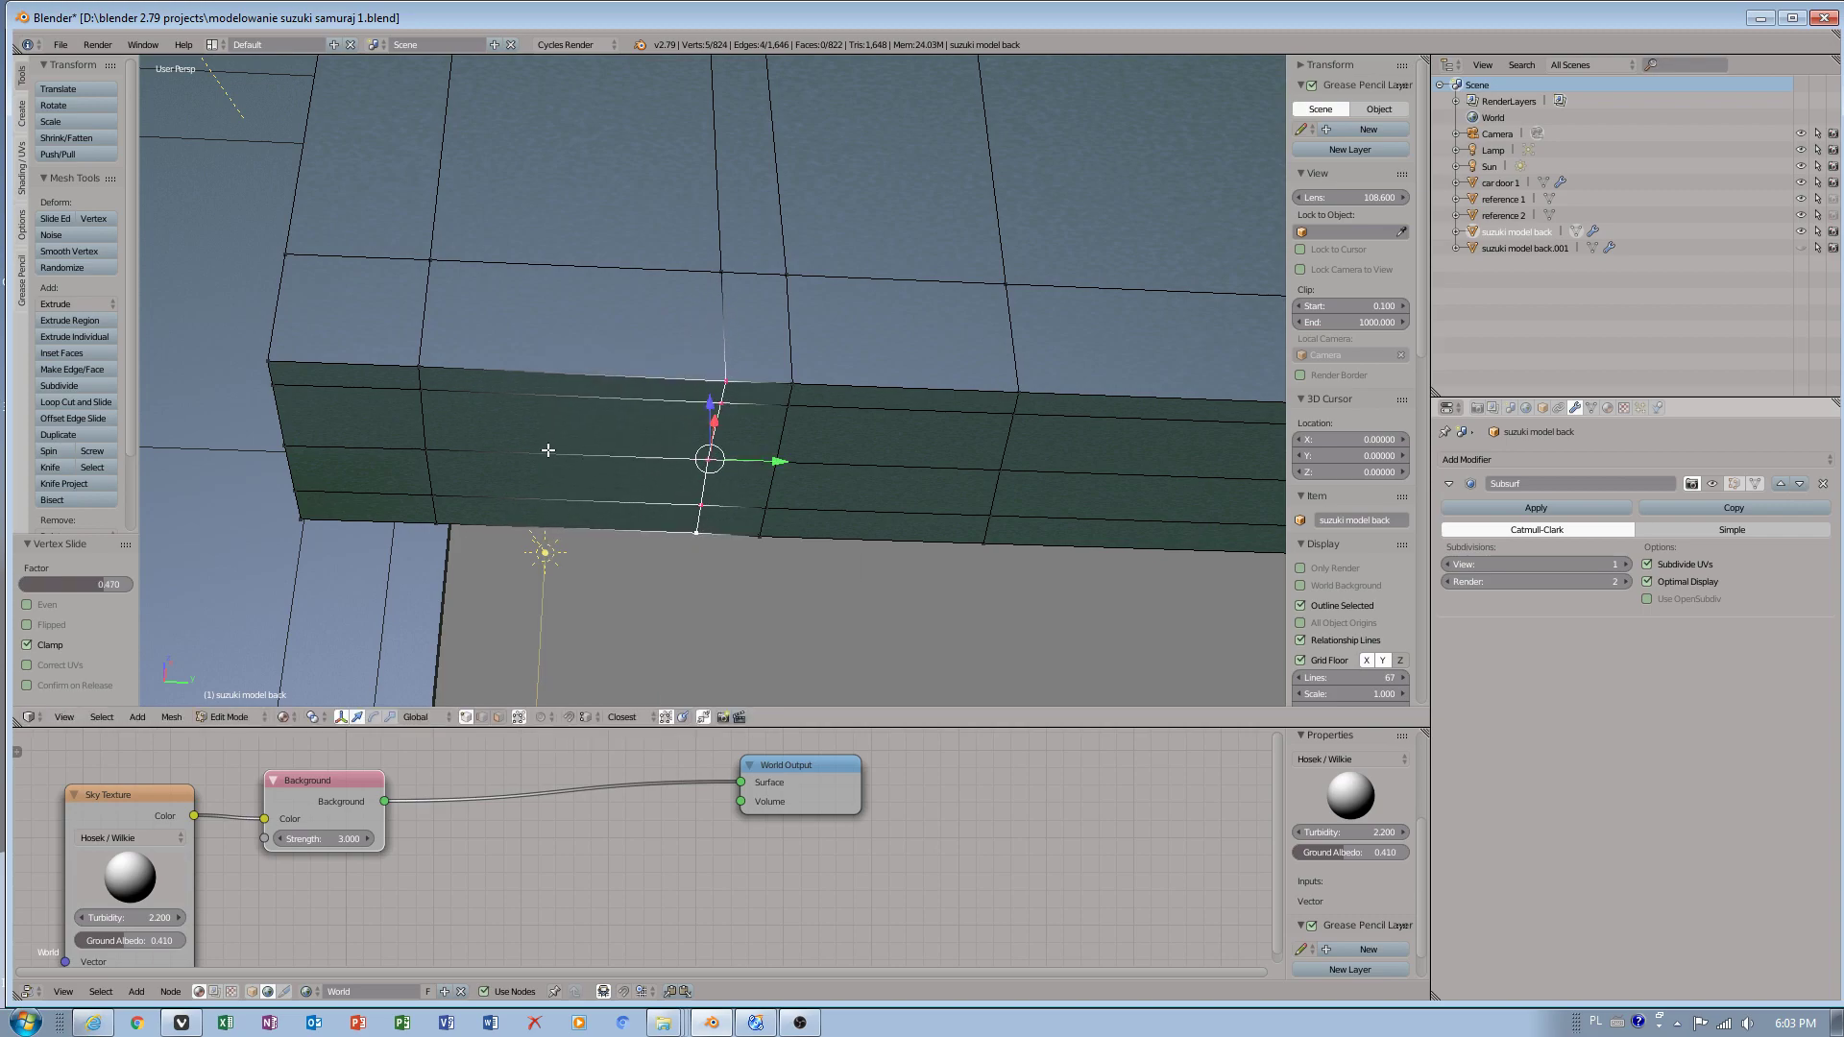
- In face select mode, select a door-side face of the pillar and extend the selection to similar co-planar faces
middle_click_drag(331, 365, 471, 337)
middle_click_drag(445, 347, 677, 415)
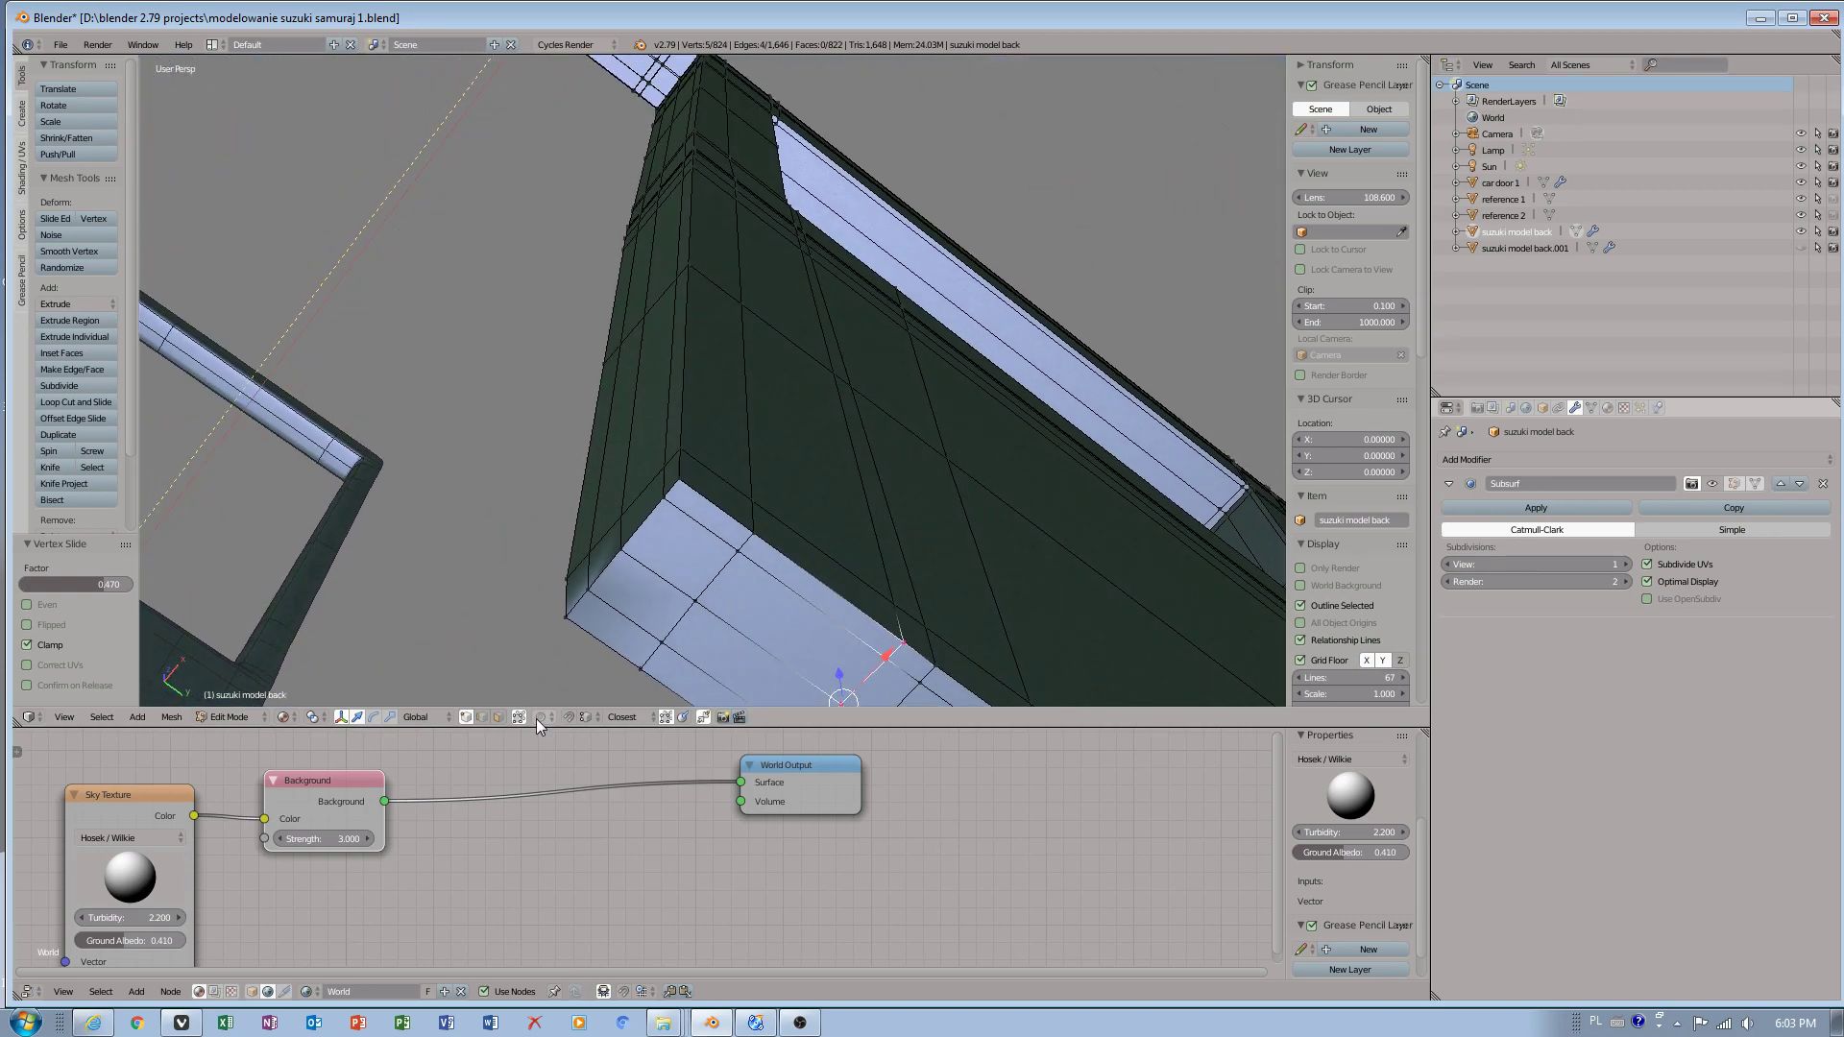
left_click(499, 717)
right_click(645, 278)
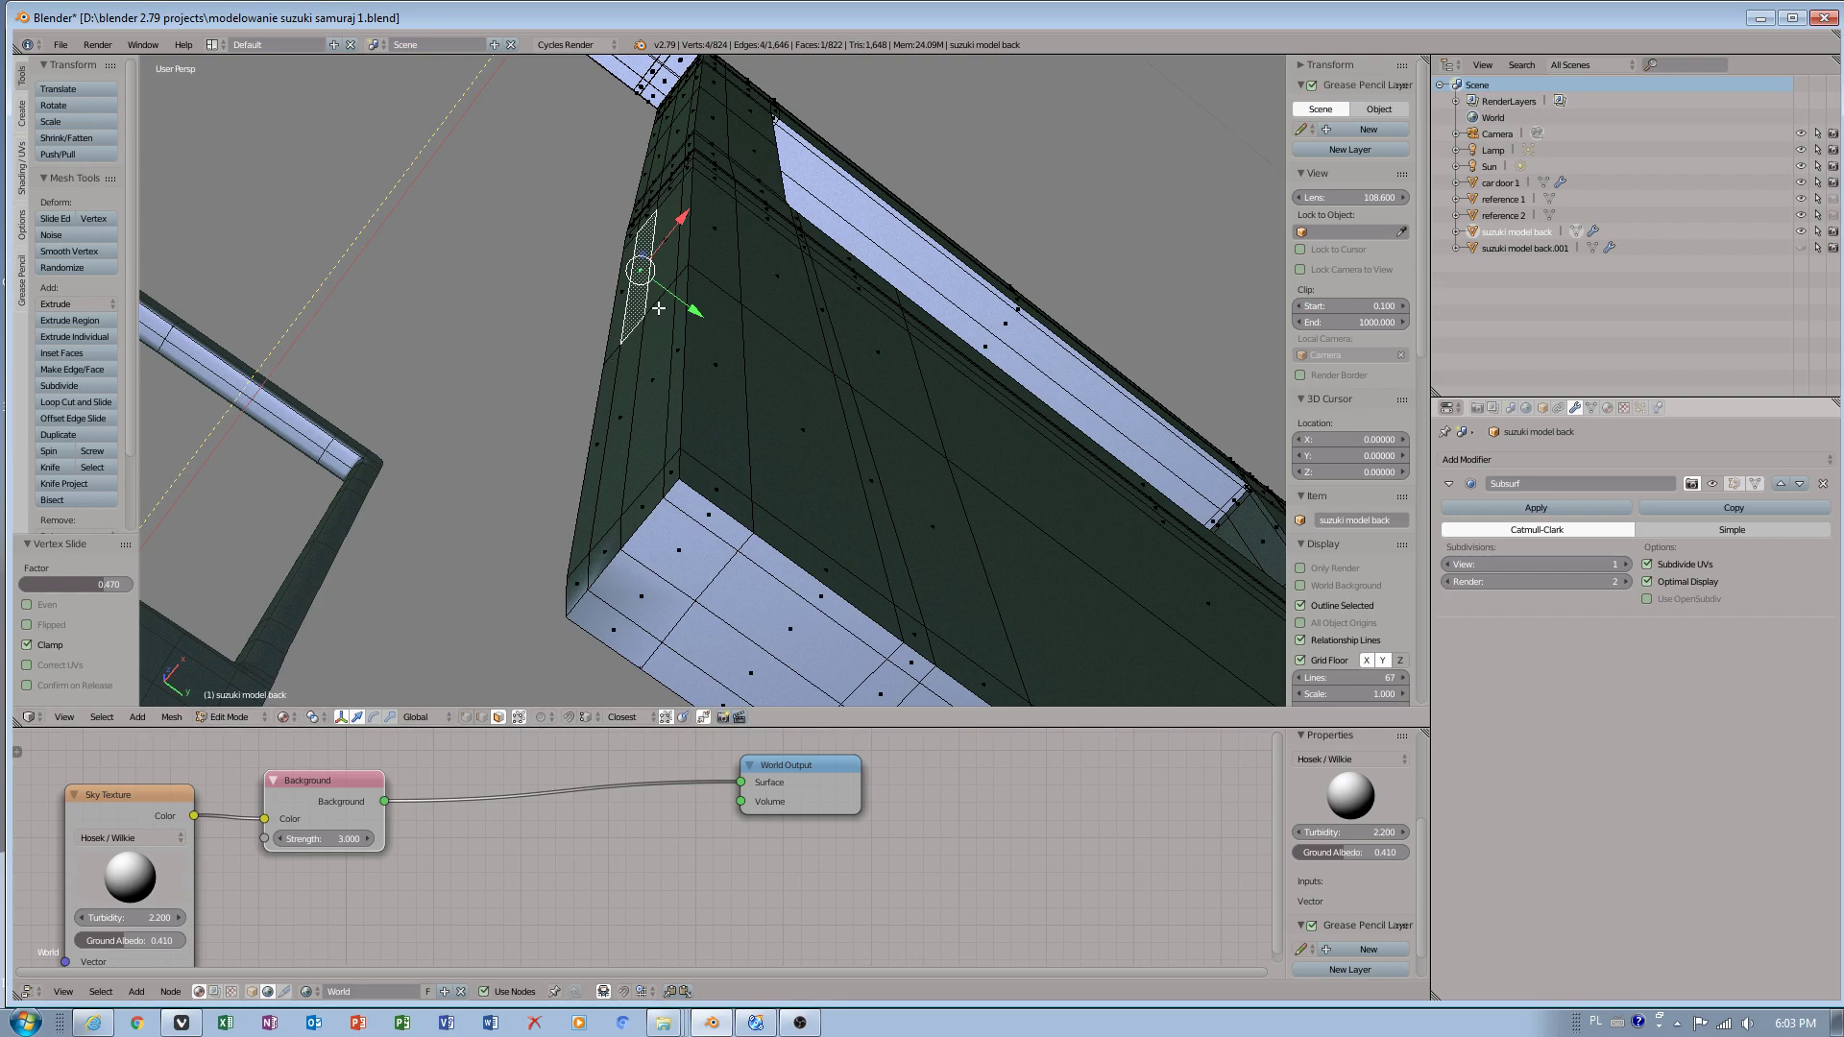
left_click(166, 718)
mouse_move(113, 718)
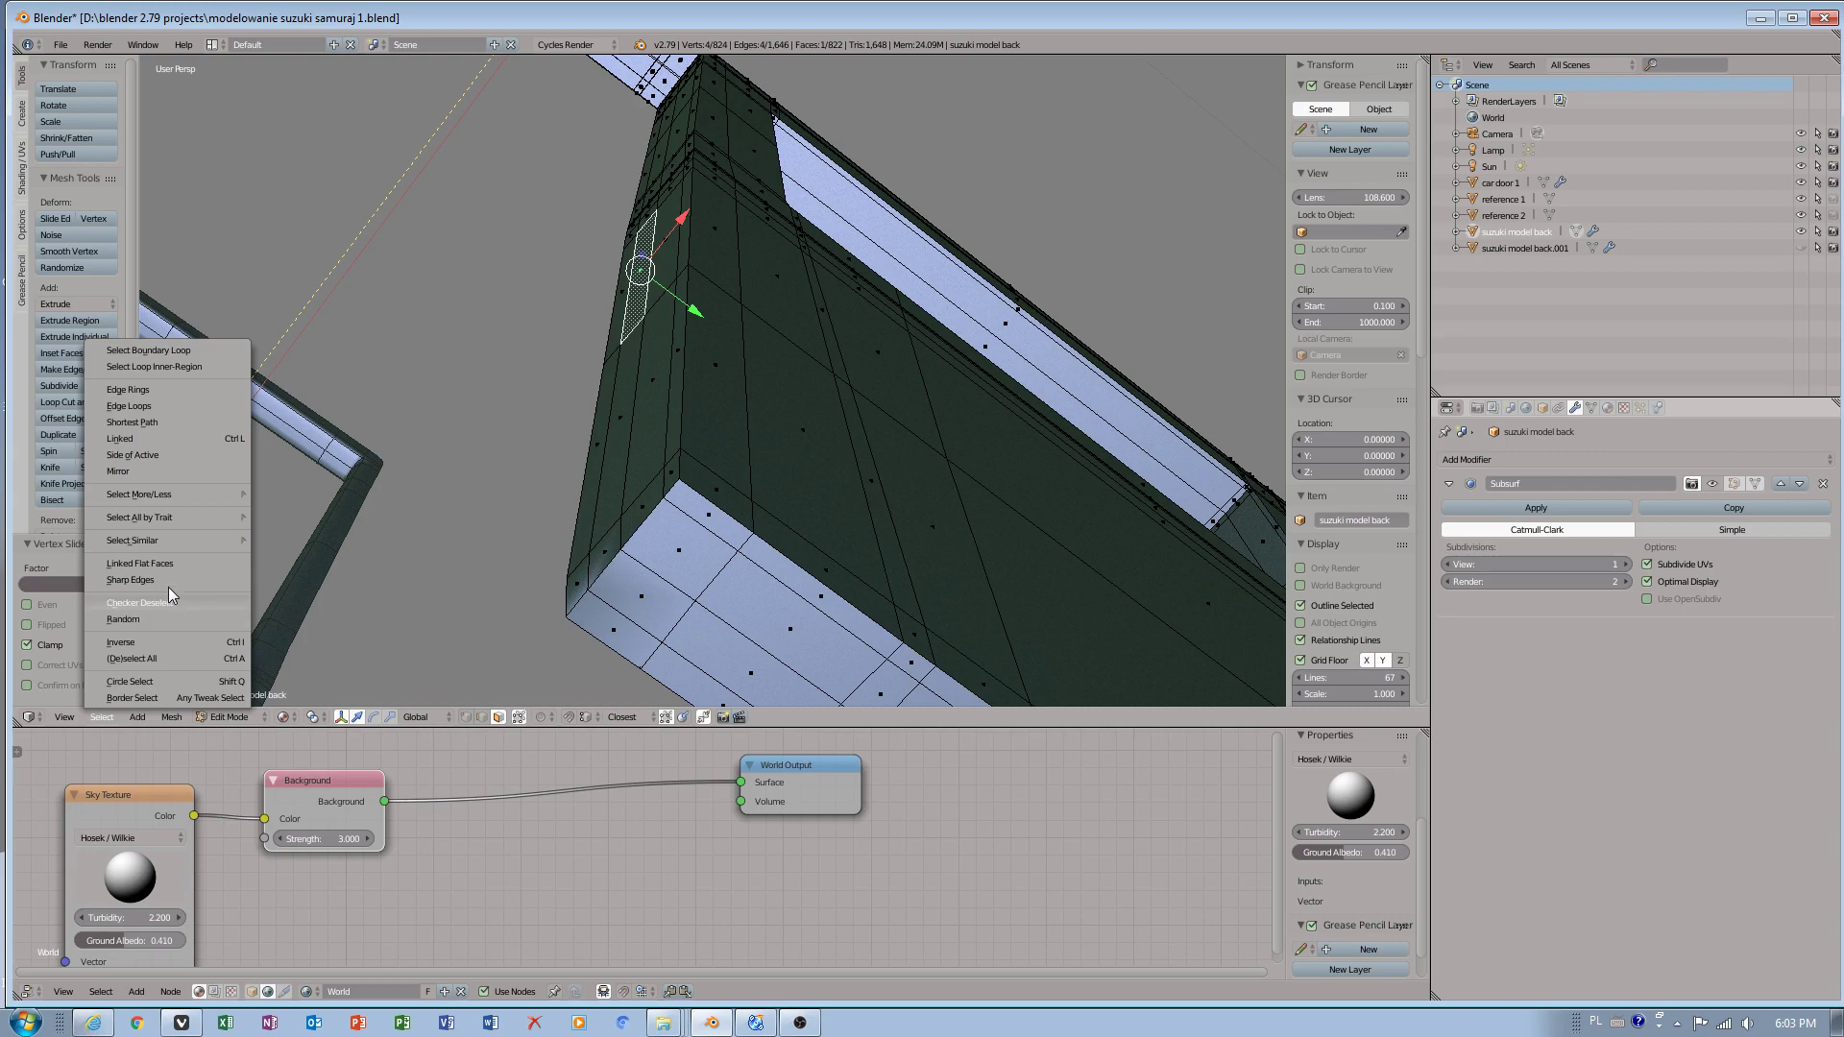
mouse_move(198, 538)
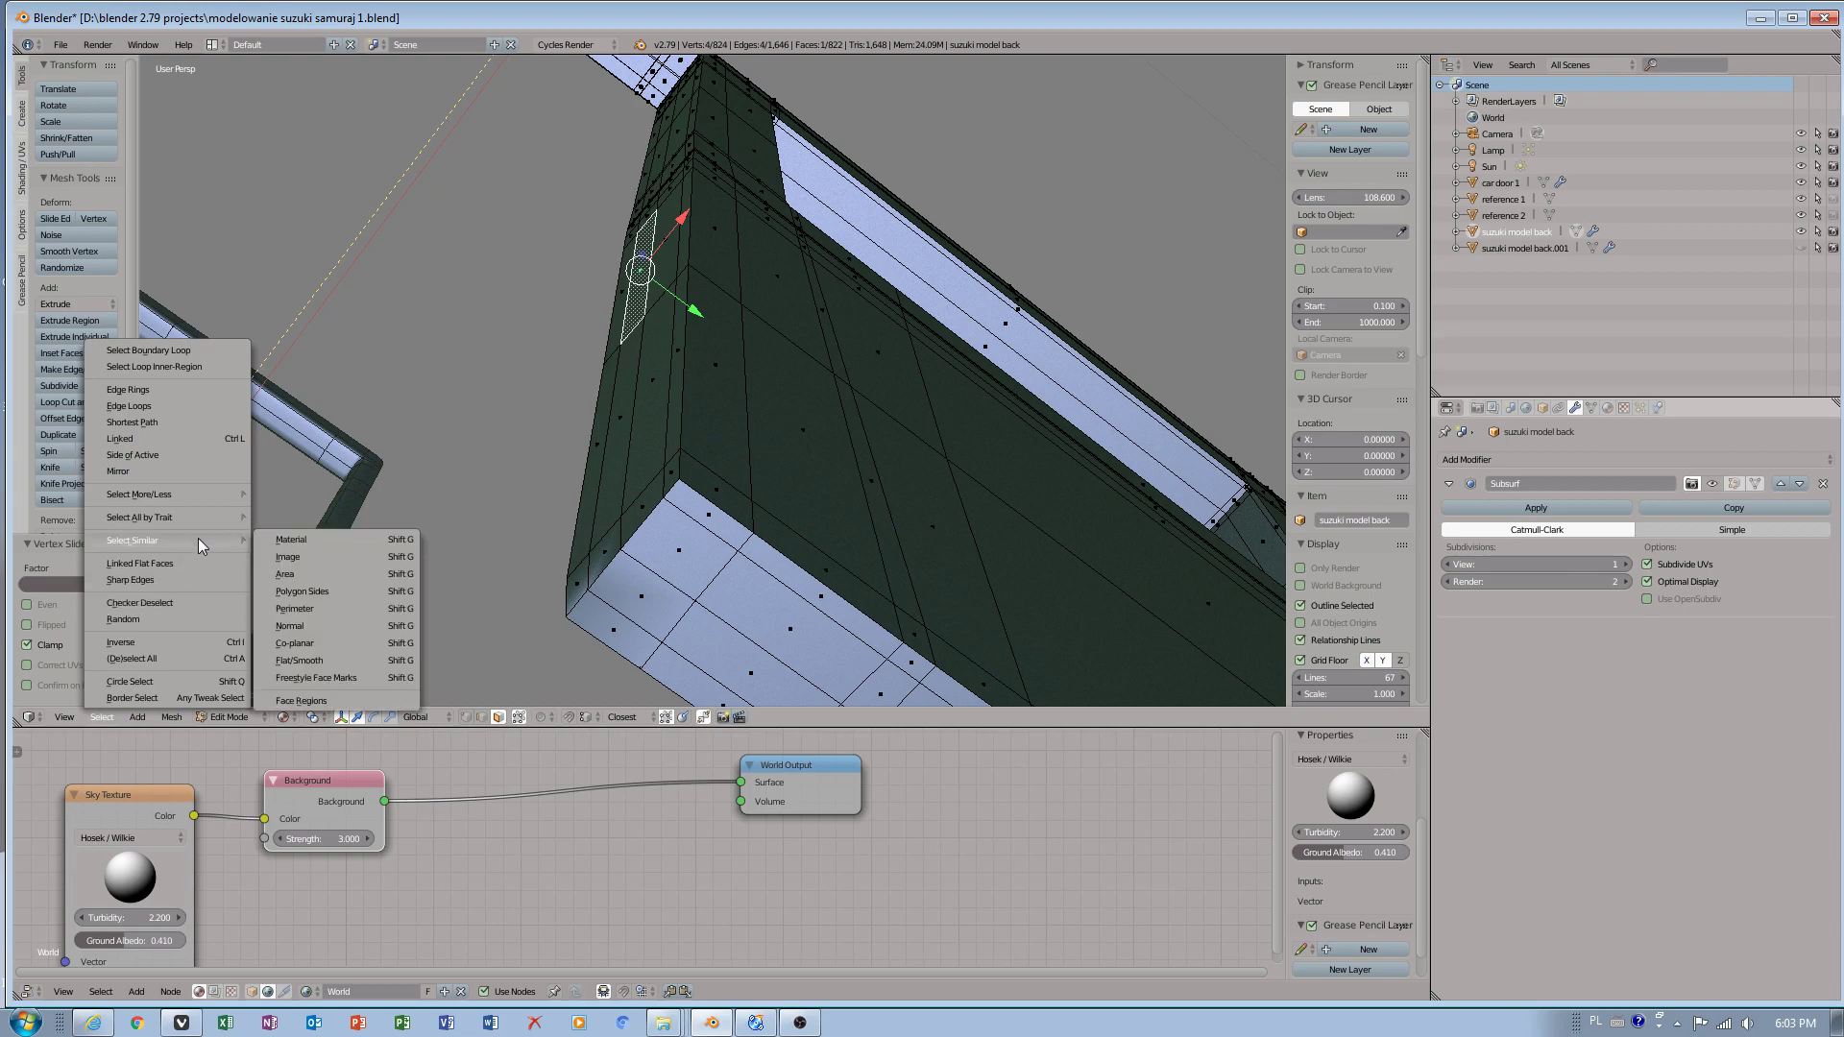
left_click(349, 637)
- Add the unselected faces at the pillar's lower end to the face selection
middle_click_drag(614, 382, 661, 609)
right_click(662, 615, "shift")
right_click(623, 631, "shift")
right_click(581, 657, "shift")
middle_click_drag(581, 657, 652, 48)
middle_click_drag(673, 154, 662, 295)
- Circle-select the remaining door-side faces at the pillar's upper end up to the roof beam
scroll(662, 295, "up", 5)
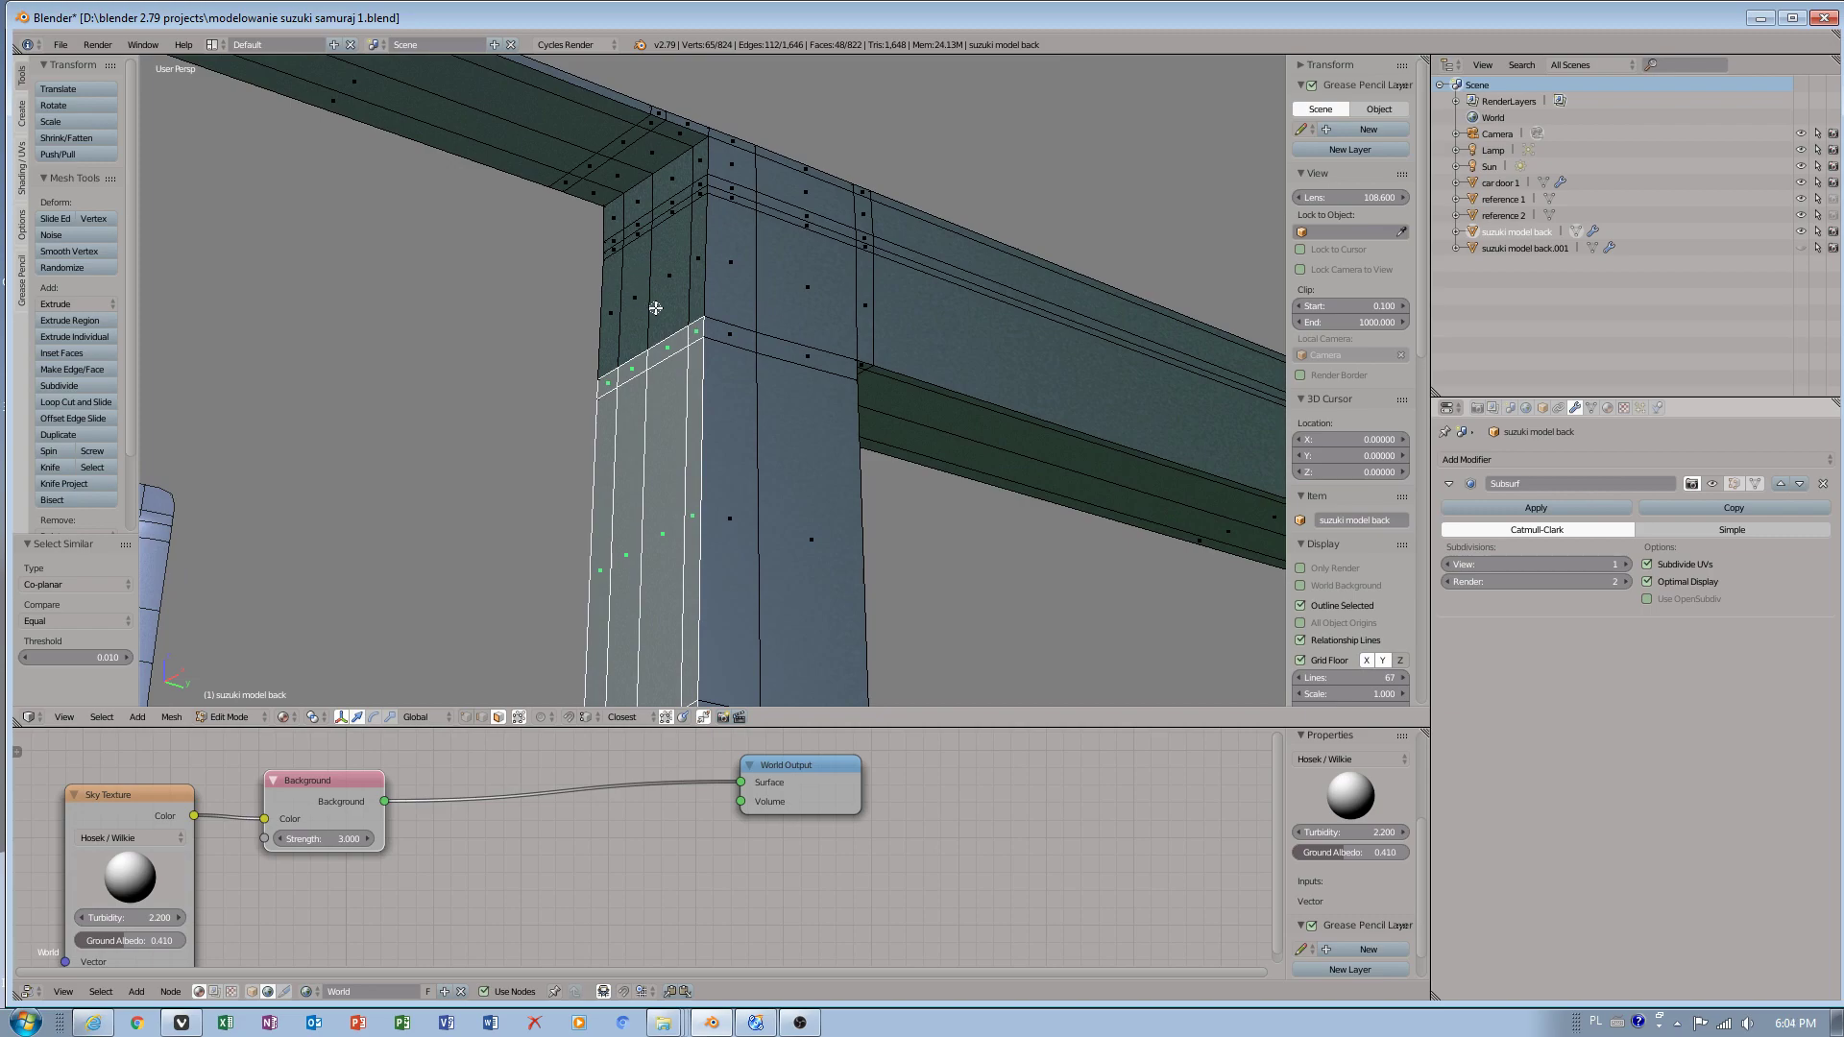
scroll(651, 300, "down", 2)
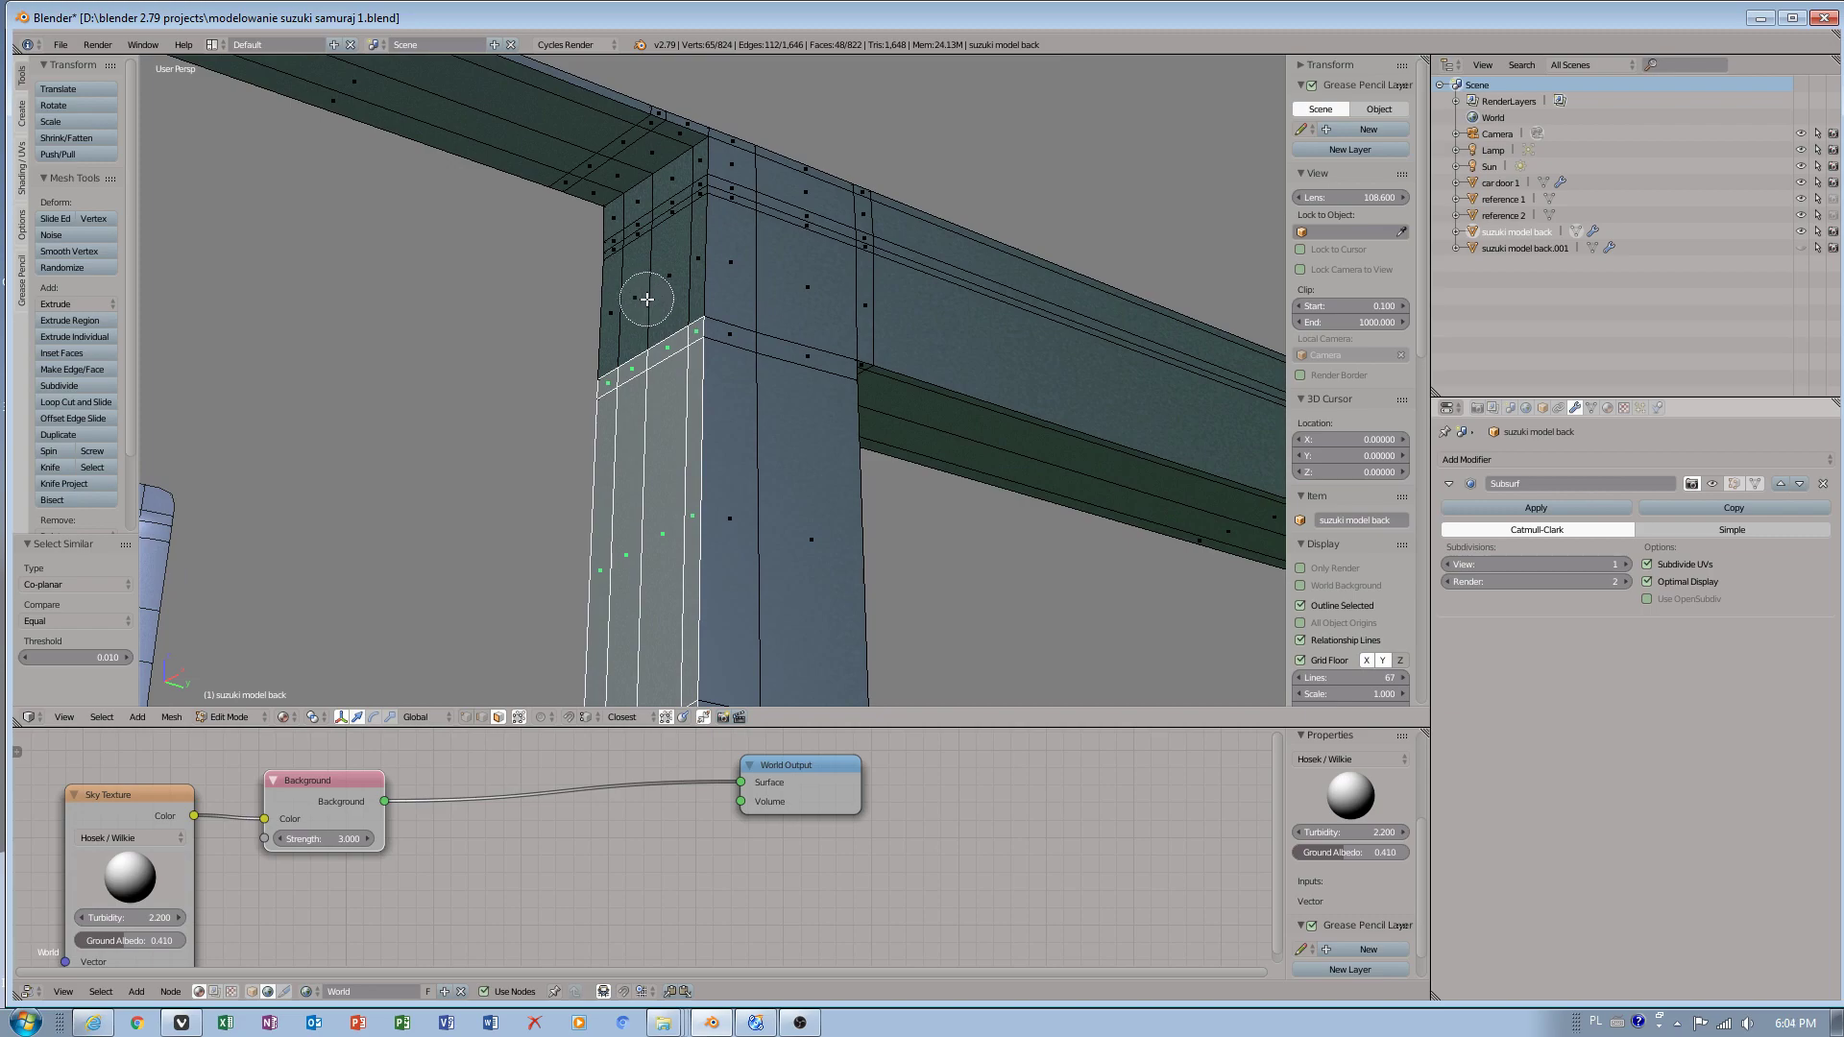
left_click_drag(639, 305, 643, 244)
middle_click_drag(642, 244, 654, 230)
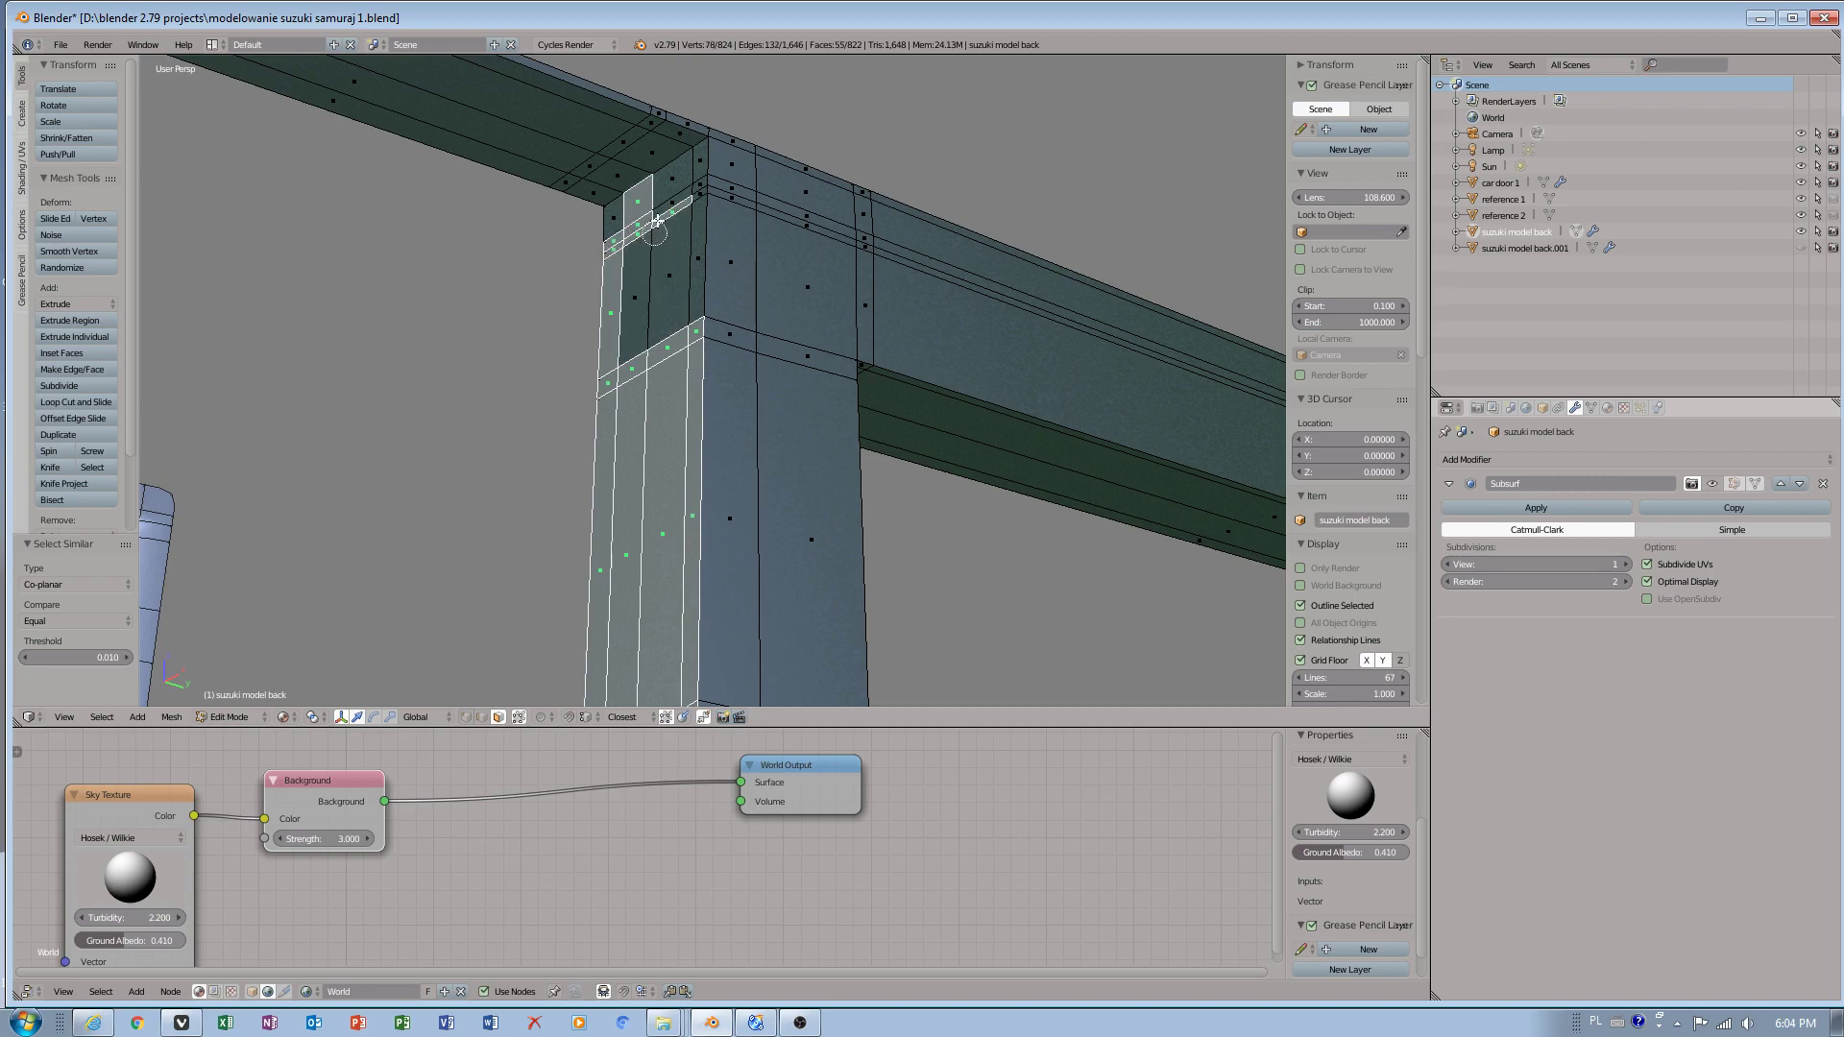
mouse_move(659, 239)
left_mouse_down()
mouse_move(670, 278)
mouse_move(677, 185)
mouse_move(616, 225)
left_mouse_up()
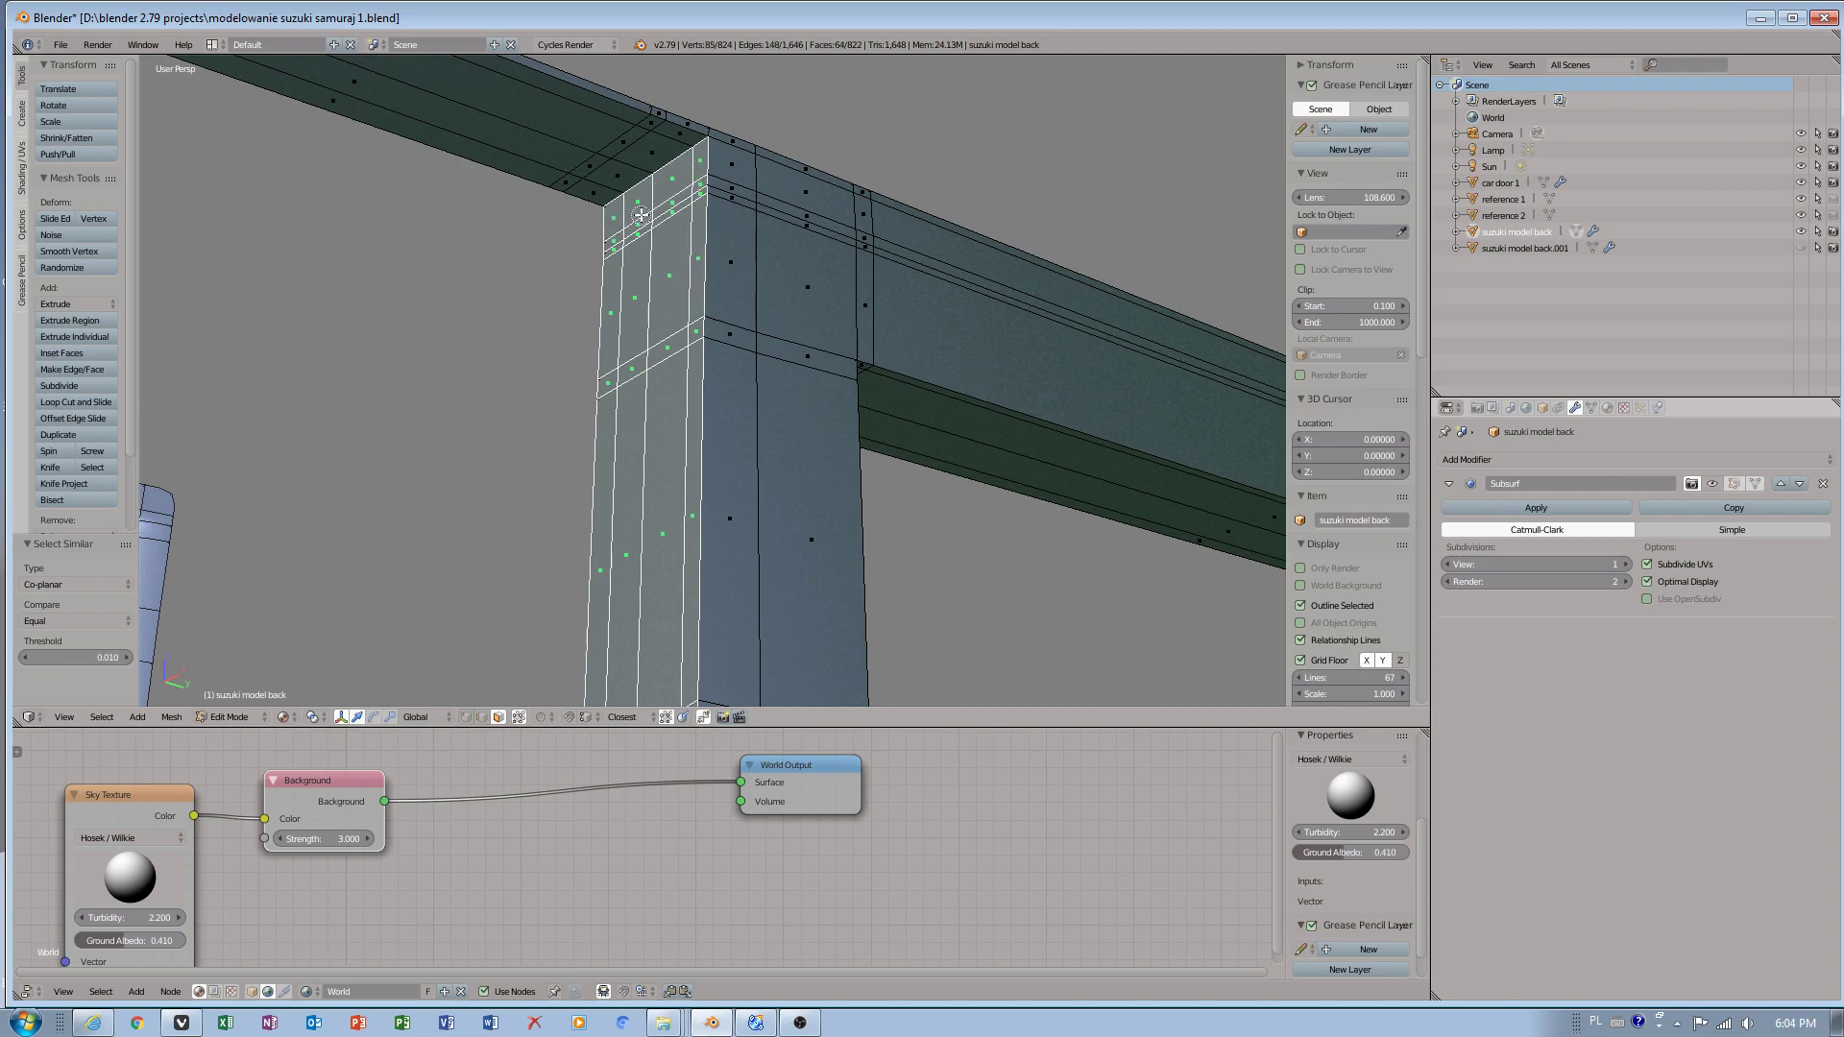
middle_click_drag(633, 306, 651, 299)
mouse_move(638, 299)
left_mouse_down()
mouse_move(650, 288)
mouse_move(609, 385)
left_mouse_up()
middle_click_drag(637, 373, 638, 363)
left_click(634, 365)
left_click_drag(650, 322, 663, 486)
- Set the transform orientation to Normal and flatten the selected pillar faces by scaling them along normal Z to nearly zero
middle_click_drag(659, 521, 806, 411)
scroll(688, 372, "down", 5)
scroll(865, 411, "up", 6)
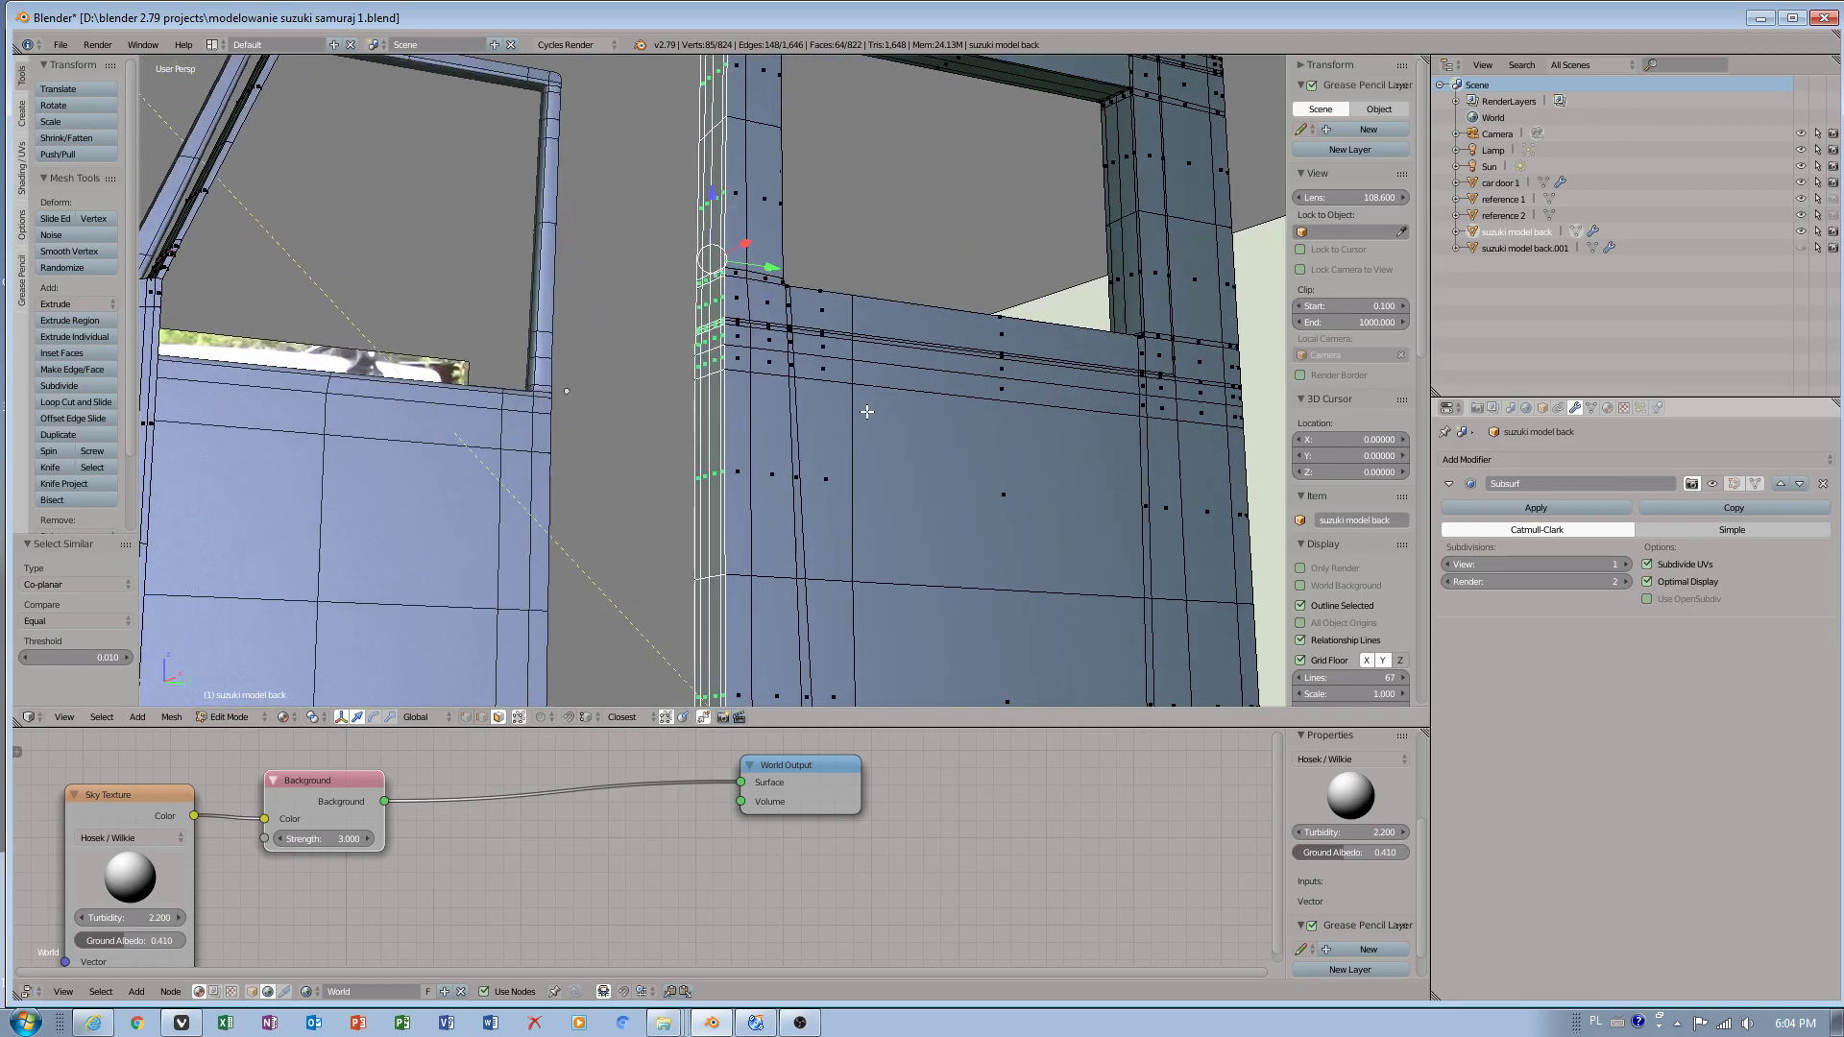
scroll(793, 270, "down", 4)
middle_click_drag(753, 255, 715, 350)
scroll(777, 272, "up", 4)
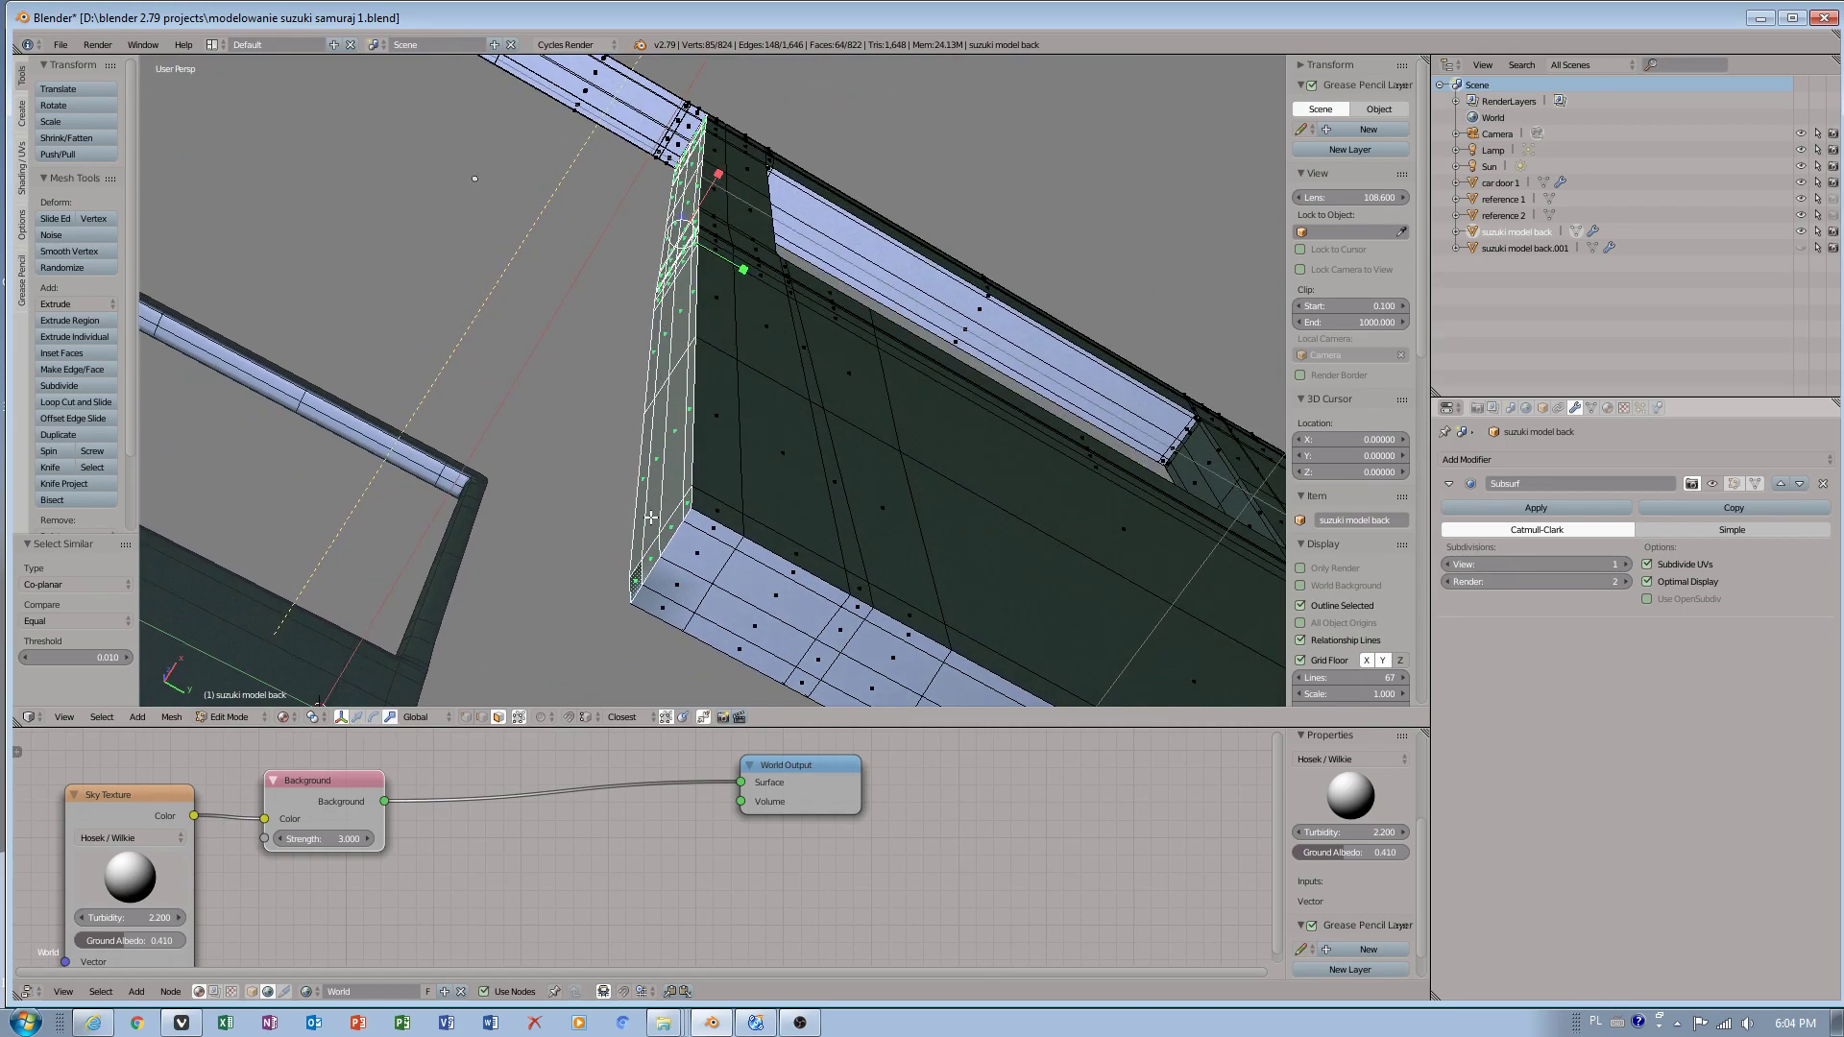
left_click(422, 717)
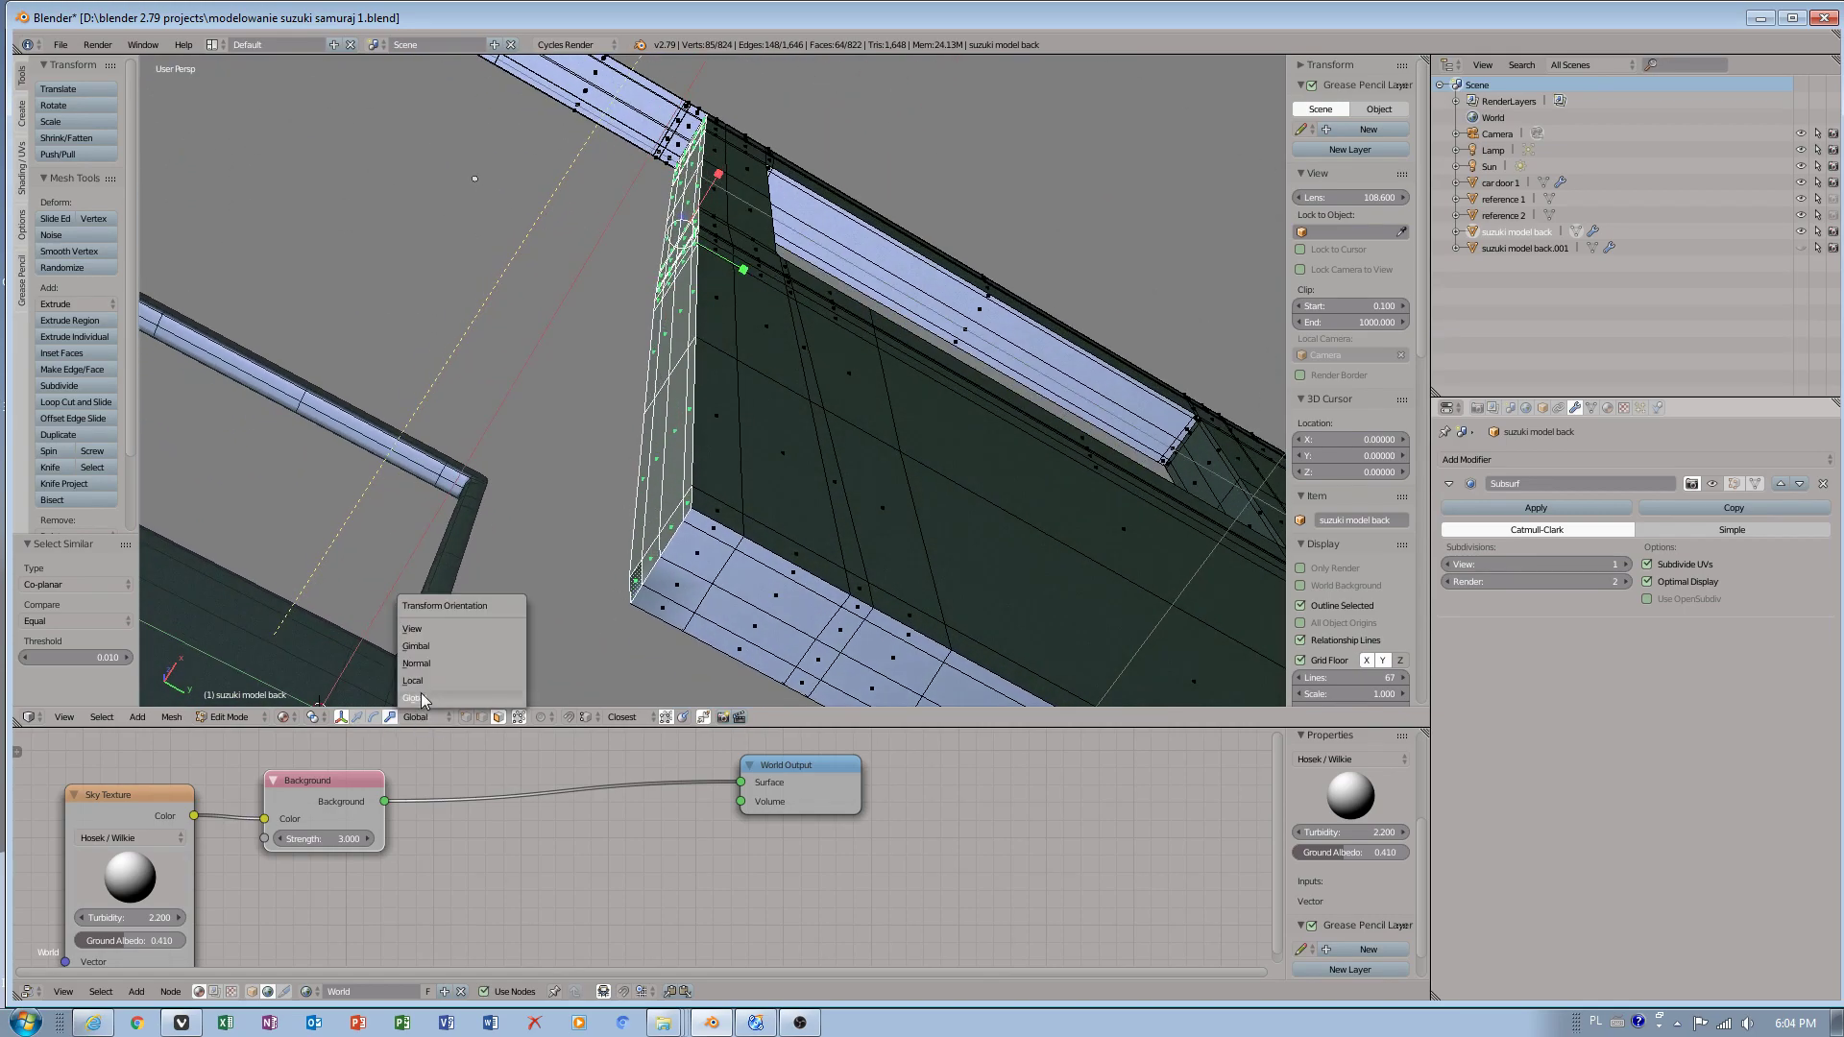
left_click(419, 666)
key("s")
key("z")
key("z")
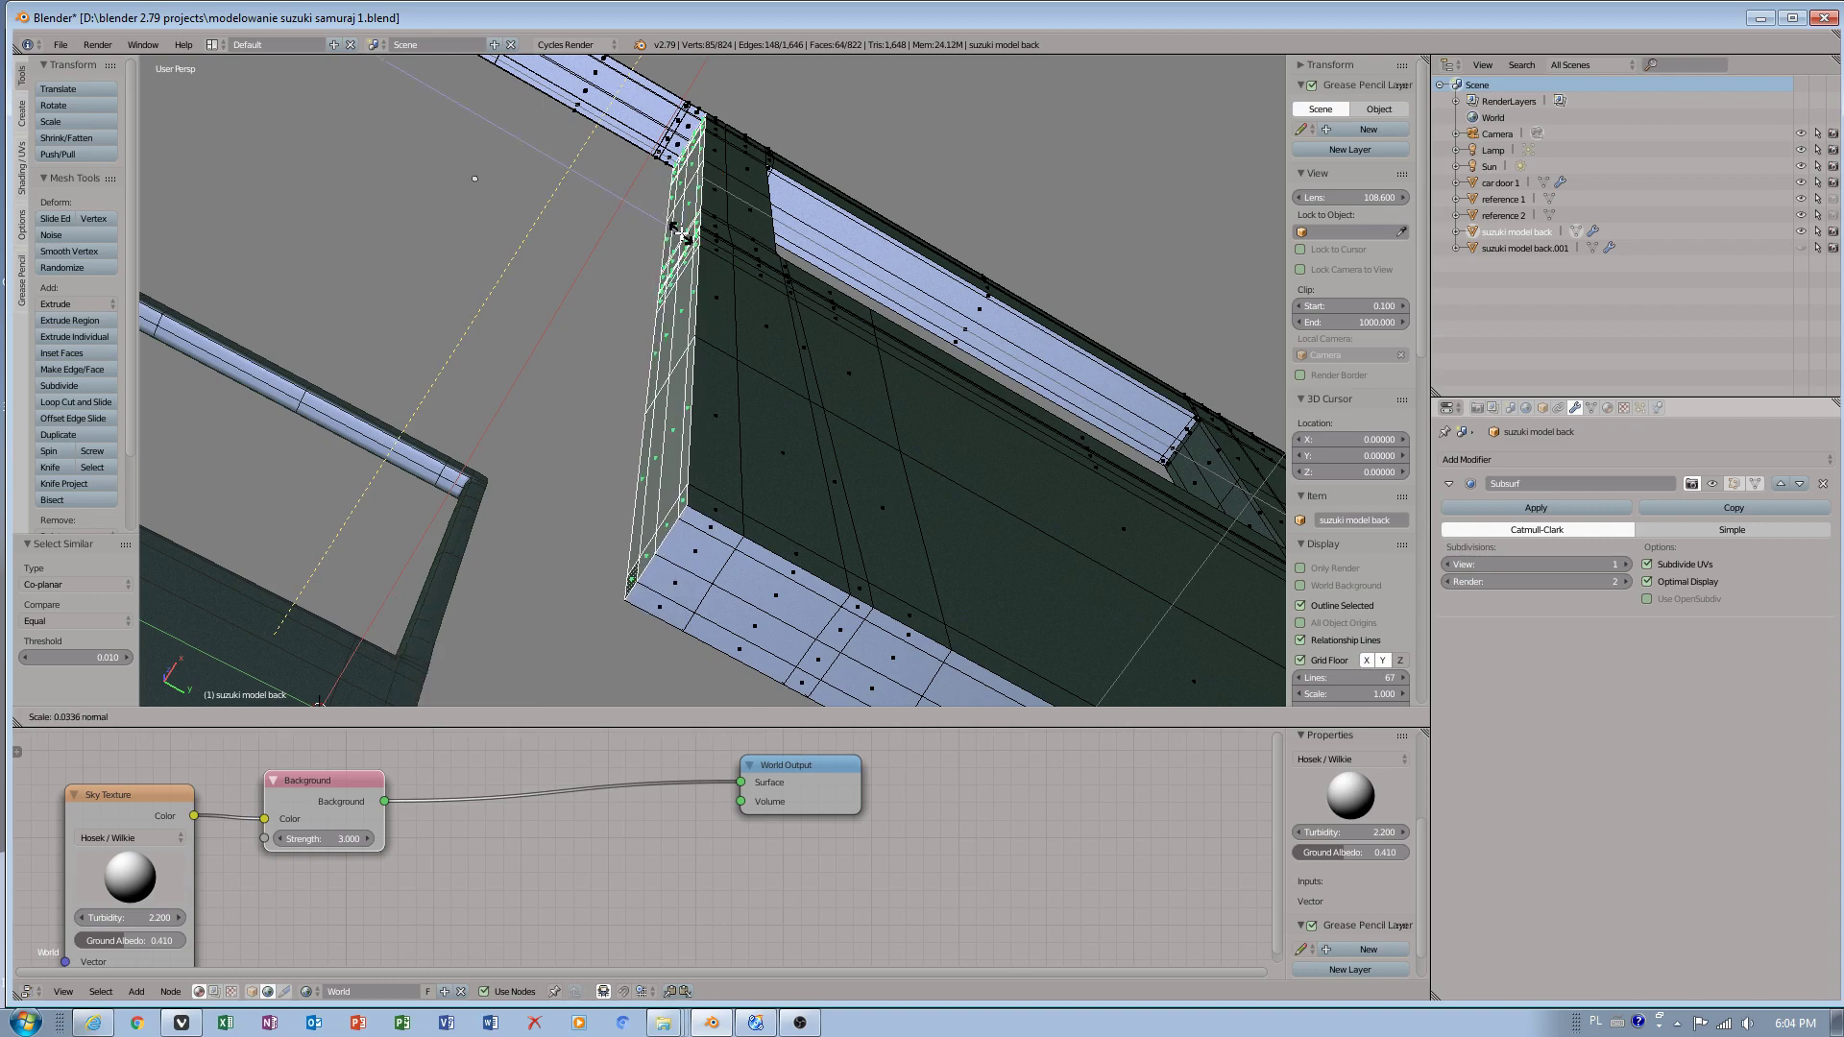
left_click(679, 235)
- Return to Object Mode and enable the Subsurf modifier's viewport display on the body
middle_click_drag(867, 305, 855, 323)
middle_click_drag(669, 481, 269, 672)
left_click(231, 717)
left_click(240, 699)
scroll(1029, 396, "down", 5)
middle_click_drag(595, 412, 532, 487)
scroll(763, 463, "up", 8)
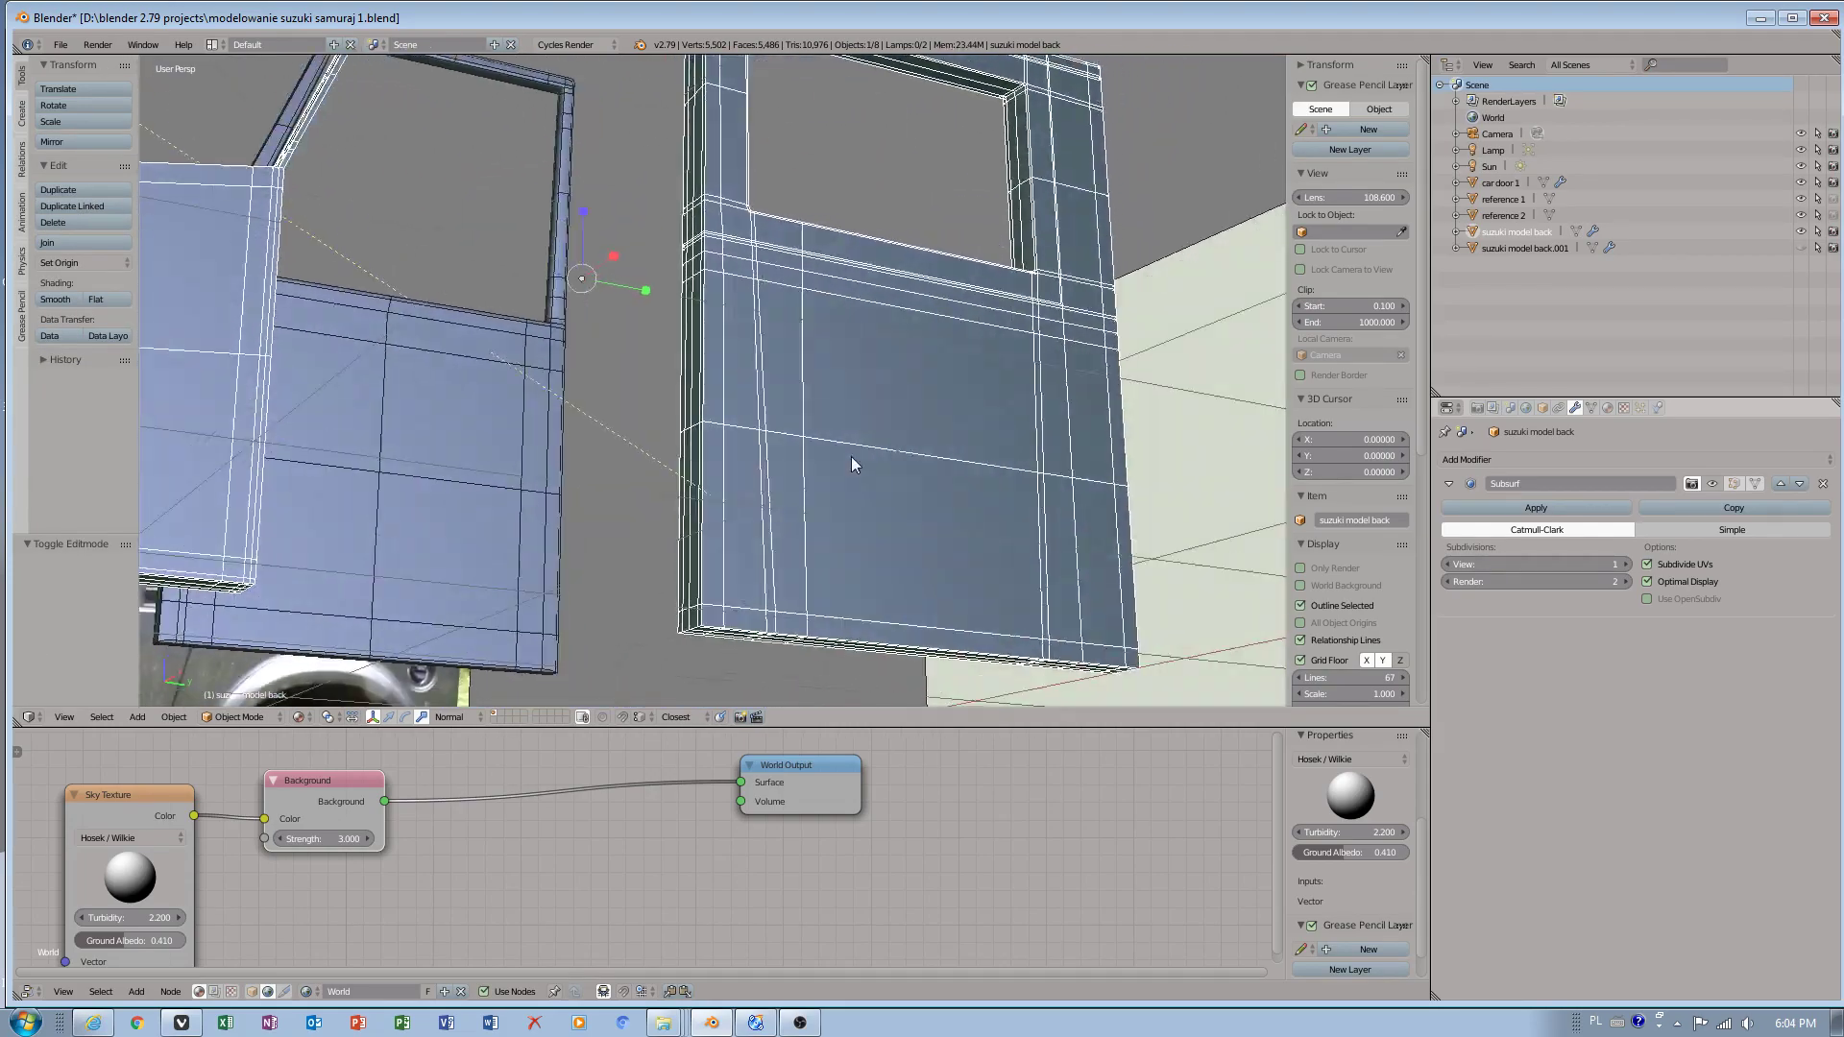
left_click(1710, 483)
middle_click_drag(872, 505, 792, 493)
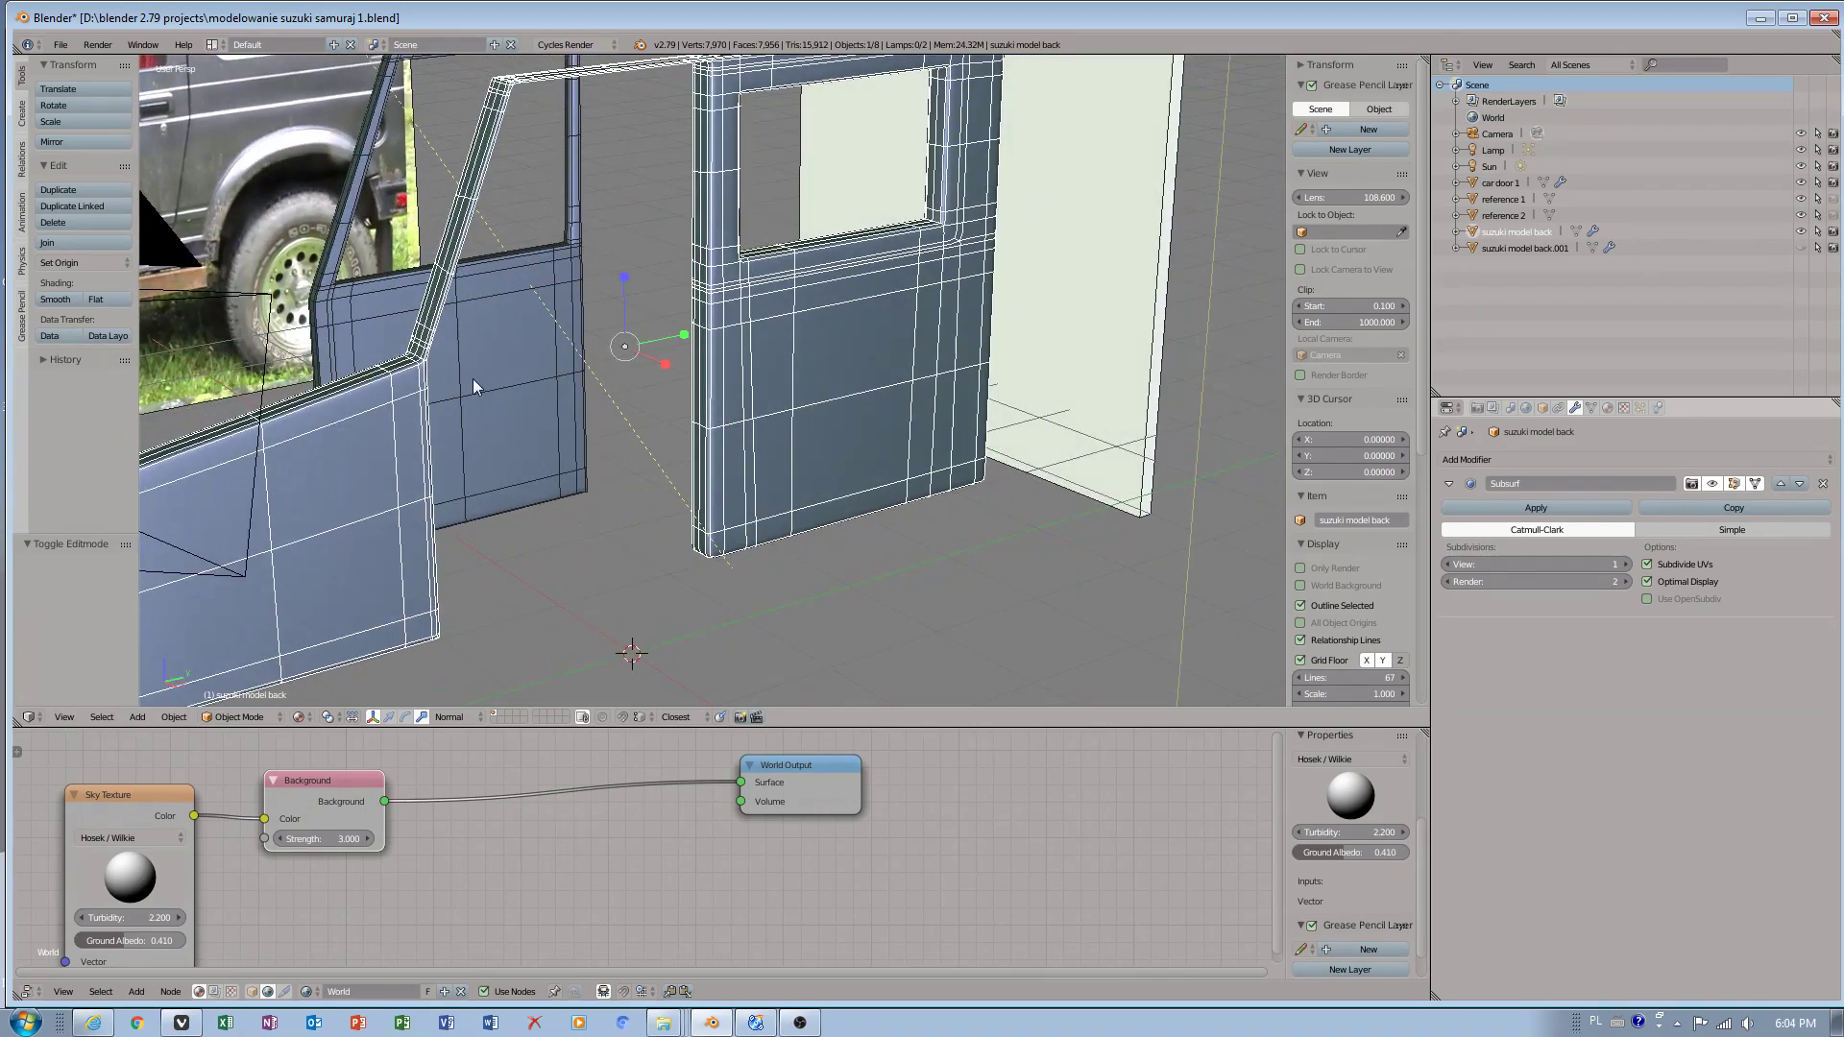
- Save the project file modelowanie suzuki samuraj 1.blend and switch to OBS
left_click(60, 44)
left_click(100, 165)
middle_click_drag(161, 180, 411, 303)
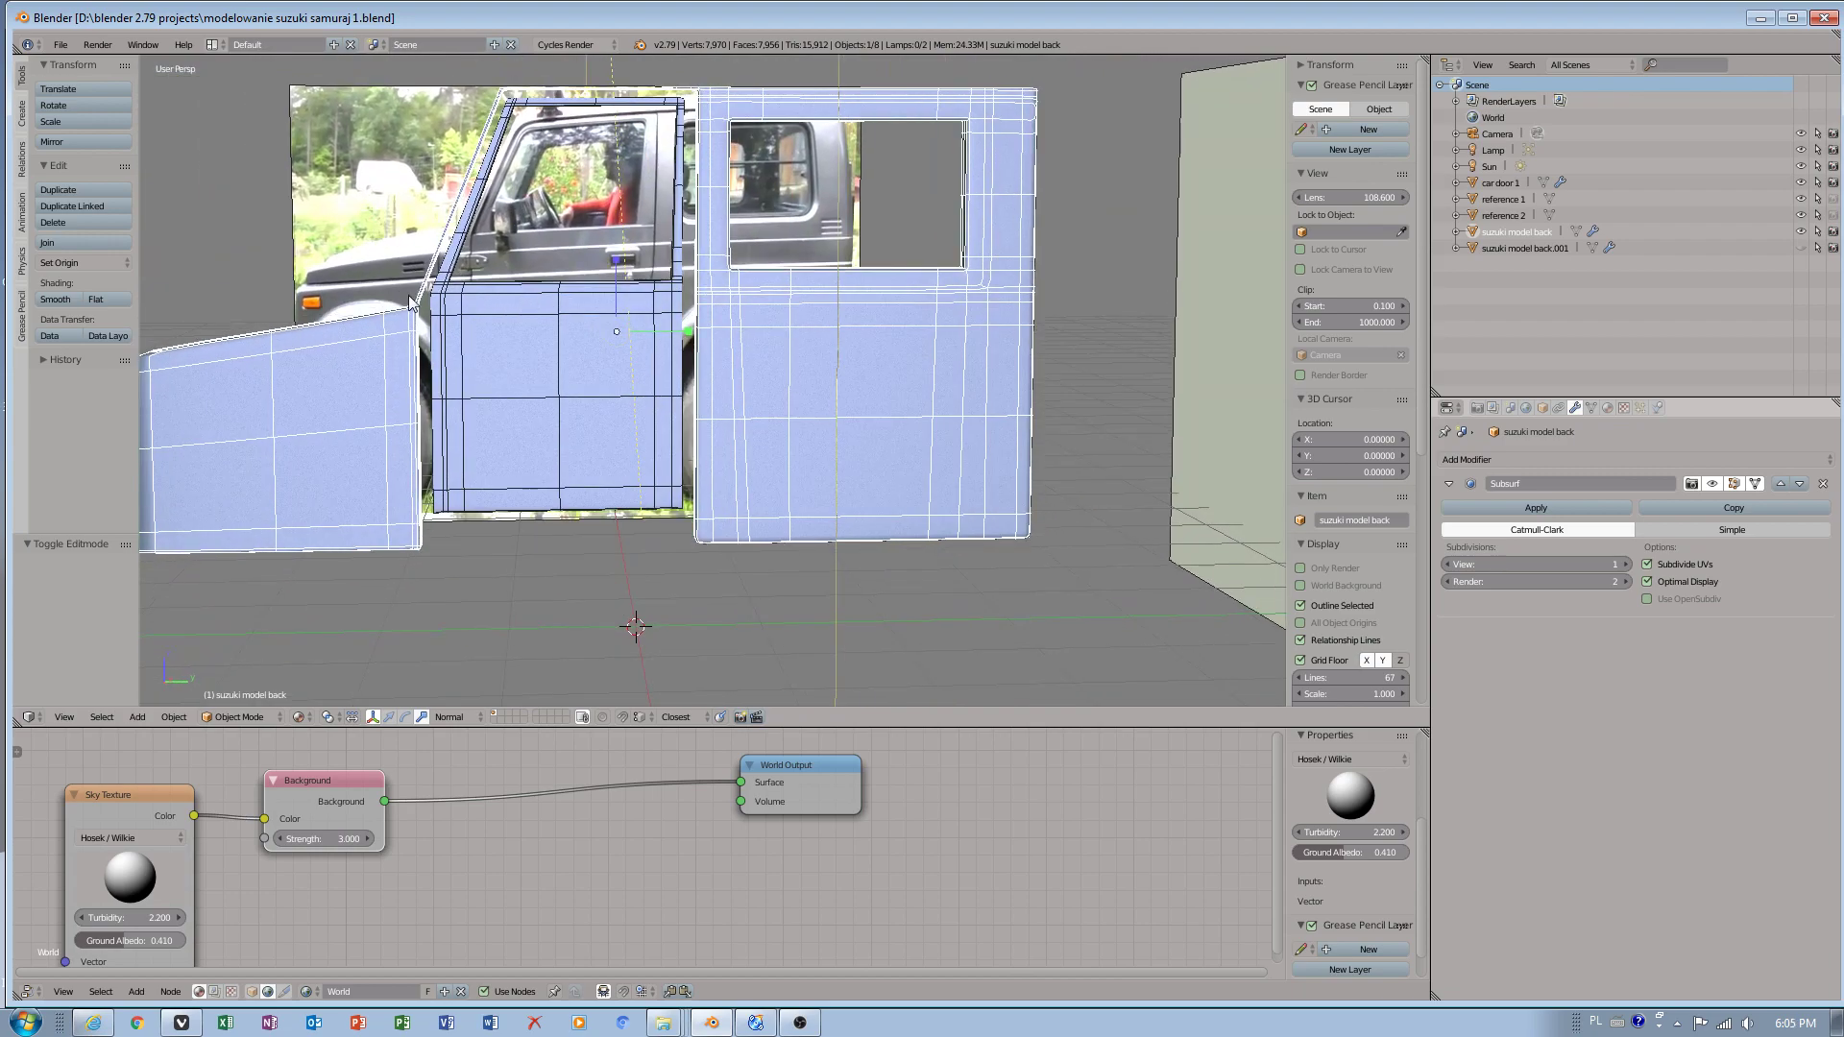
left_click(800, 1024)
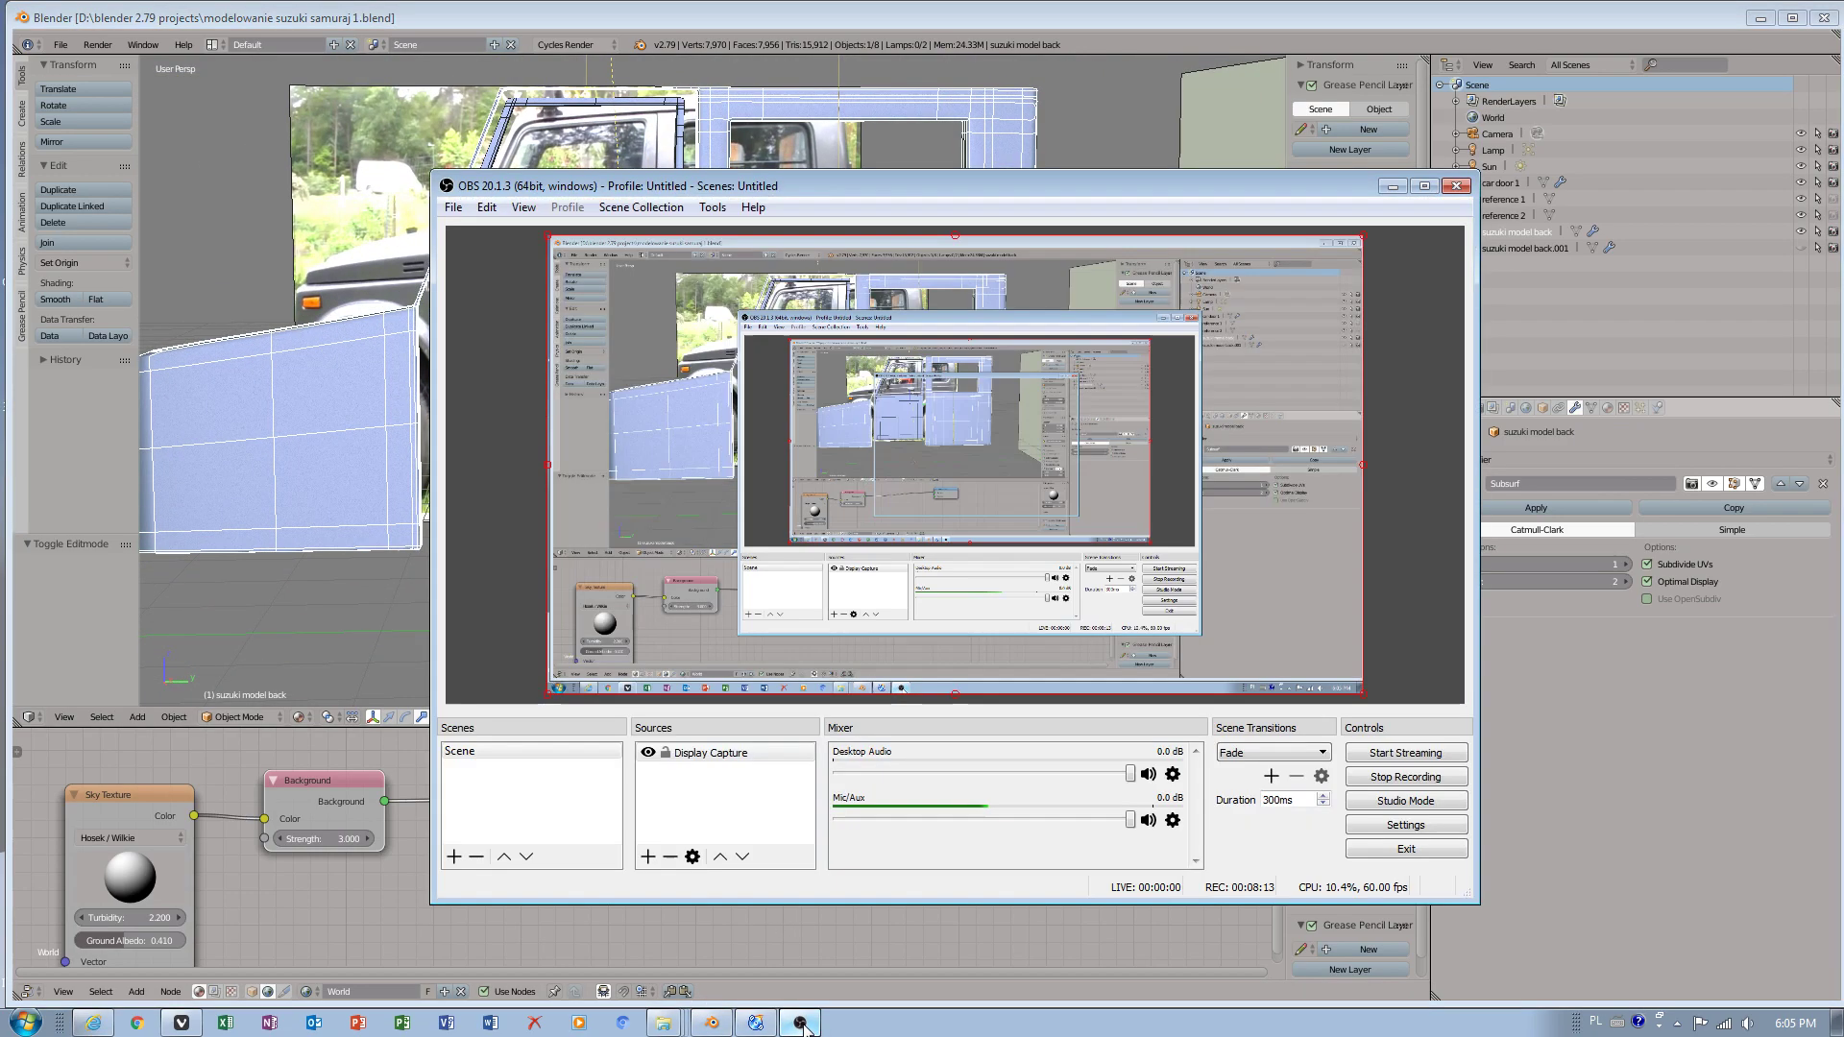